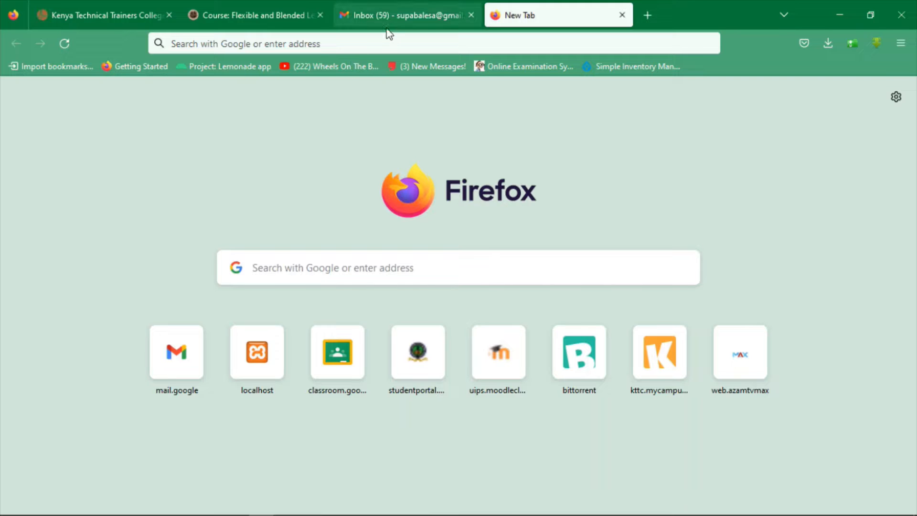
Load gnomio.com in Firefox to reach its Create your site form
left_click(382, 41)
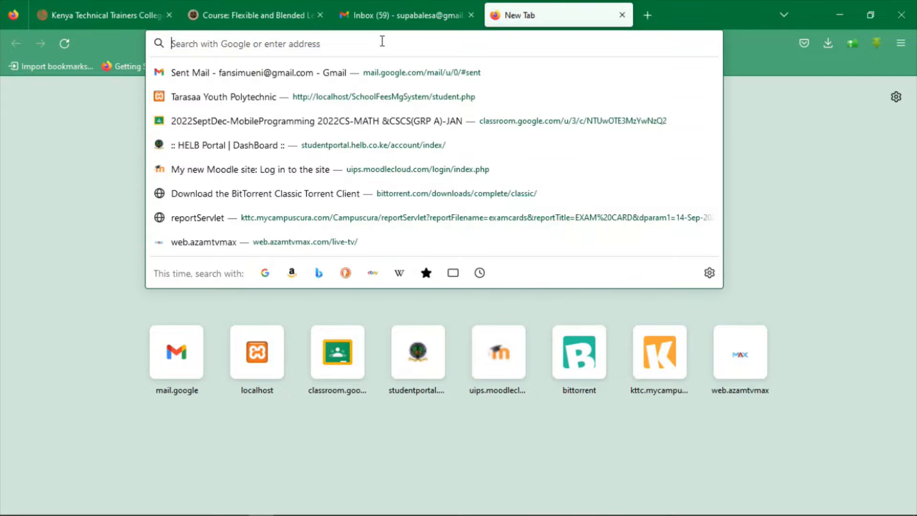
type("gno")
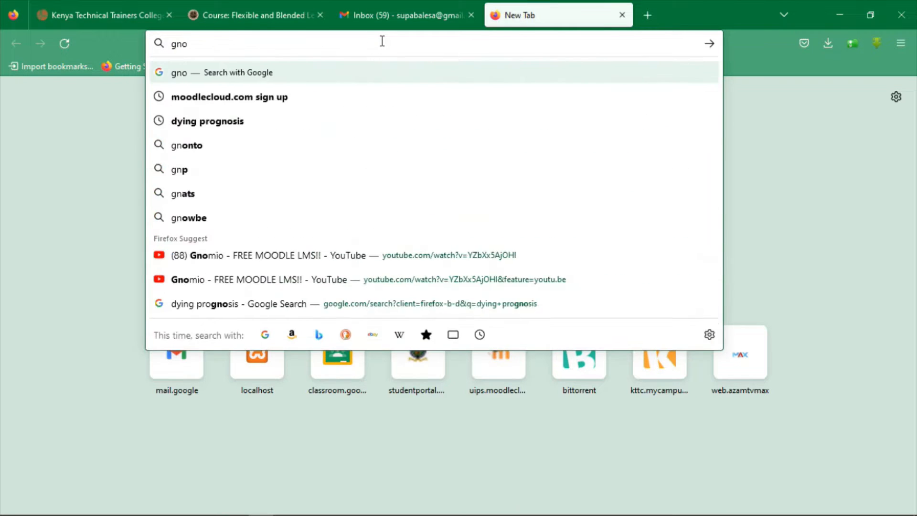
type("mio.com")
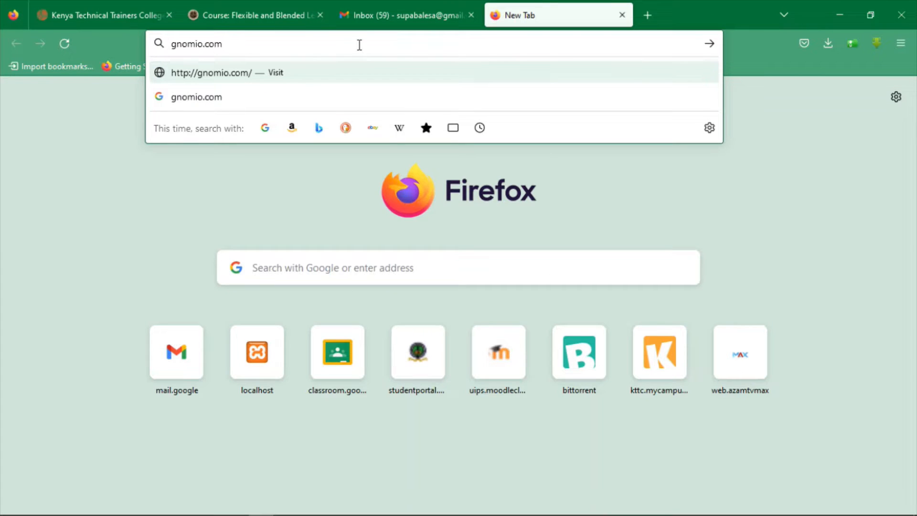
key("Return")
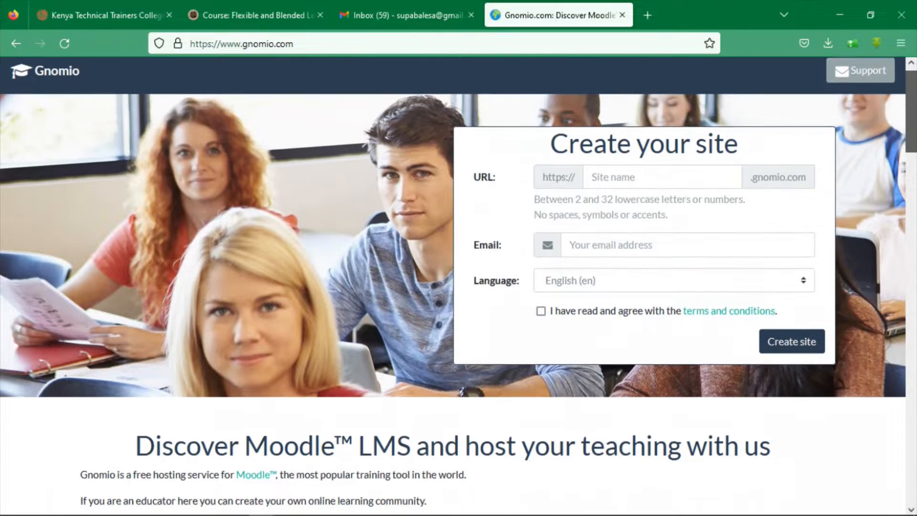
Request a Moodle site named 'balesa' with the owner's suggested e-mail, accepting the terms
scroll(459, 286, "down", 5)
scroll(914, 97, "up", 5)
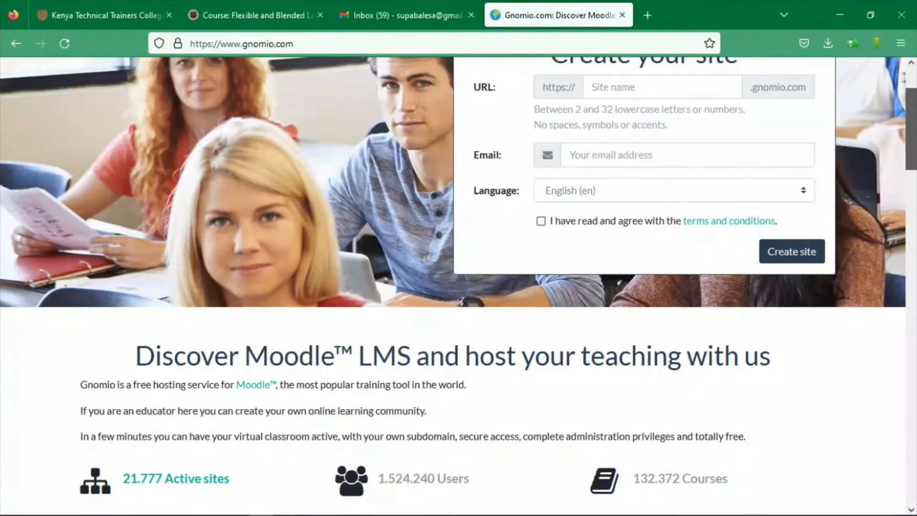
left_click(648, 183)
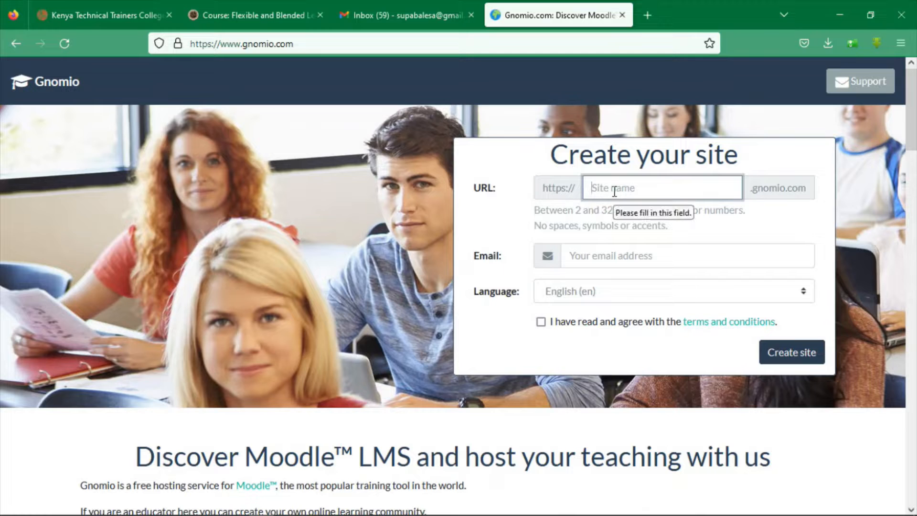
type("ba")
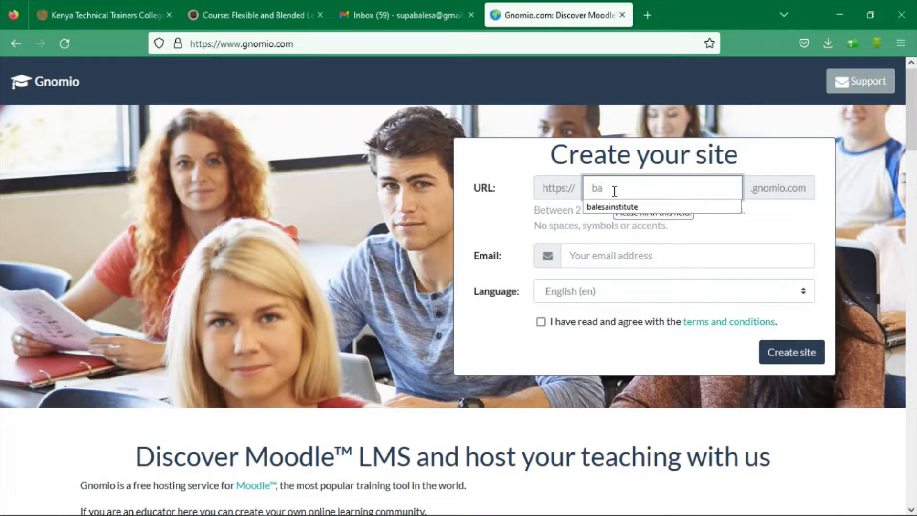
type(";e")
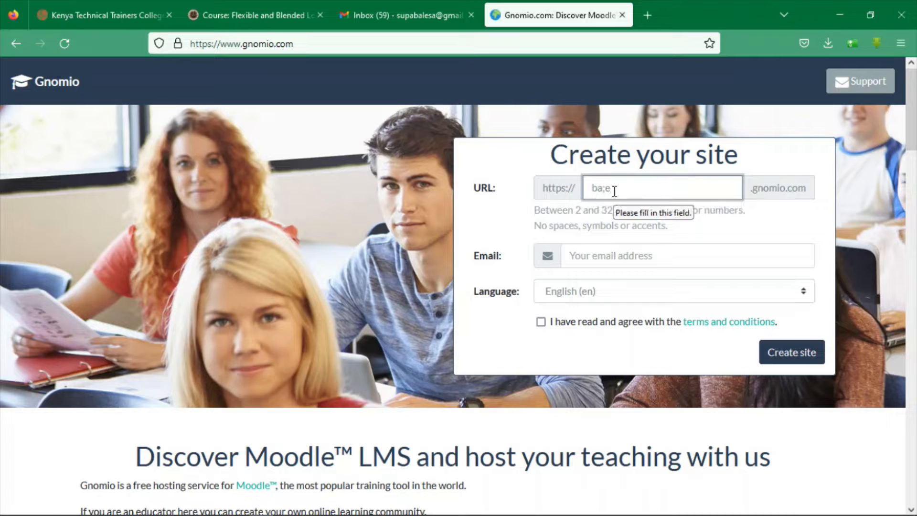
key("BackSpace")
key("BackSpace")
type("les")
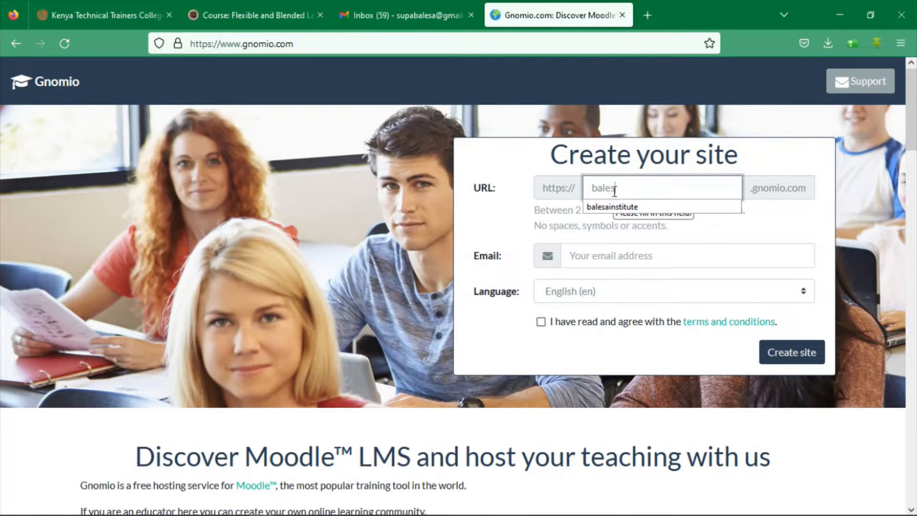
type("a")
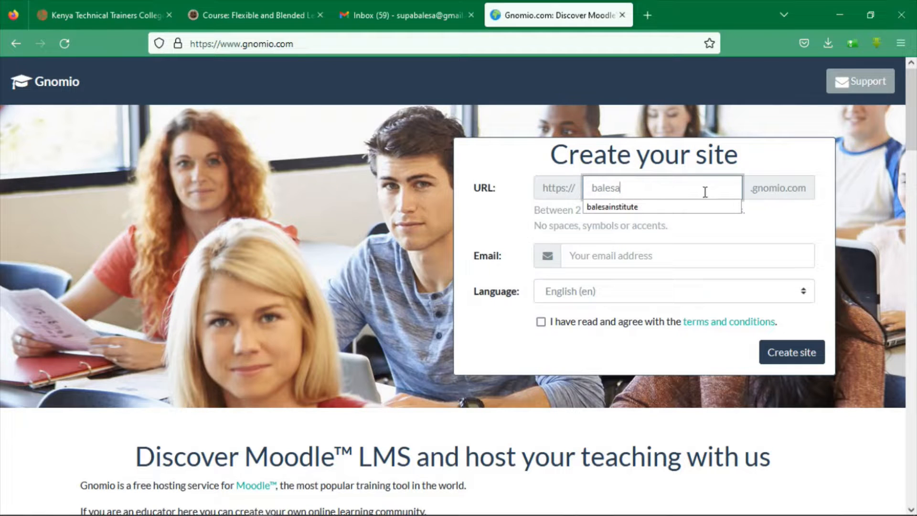
left_click(752, 231)
left_click(634, 258)
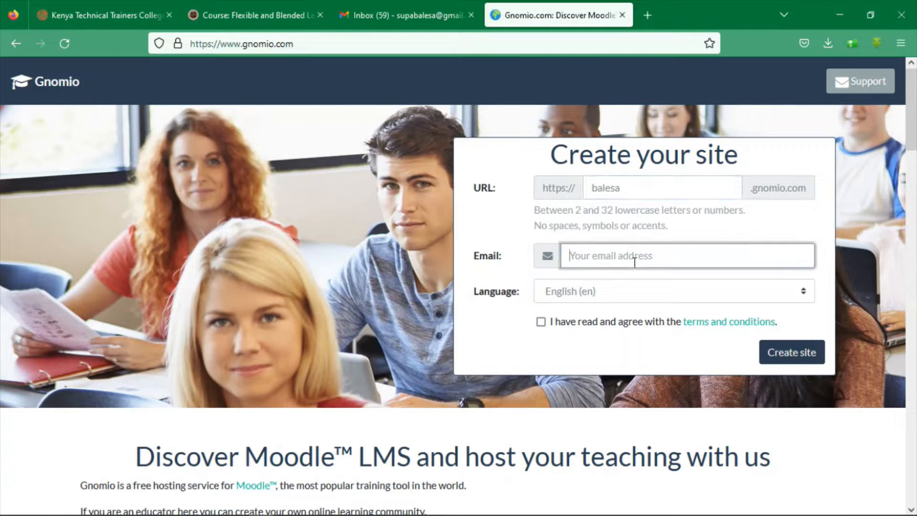
type("supabalesa")
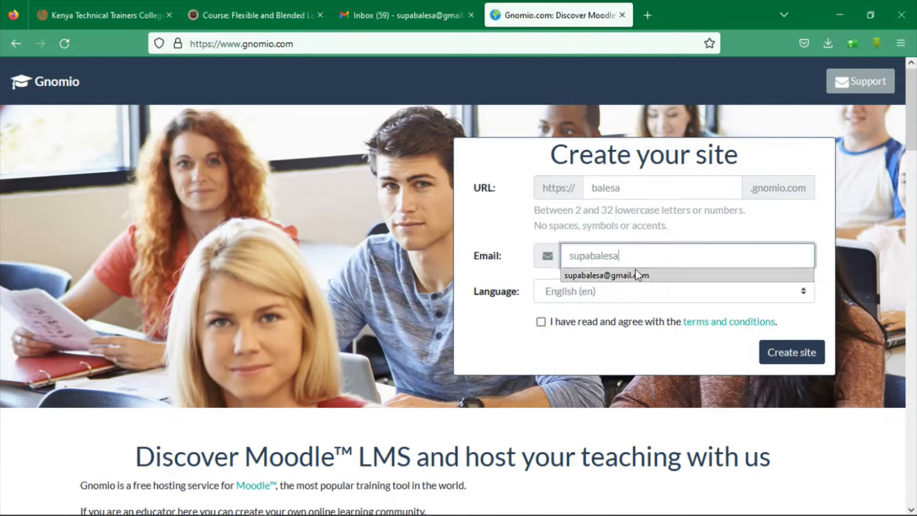
left_click(636, 275)
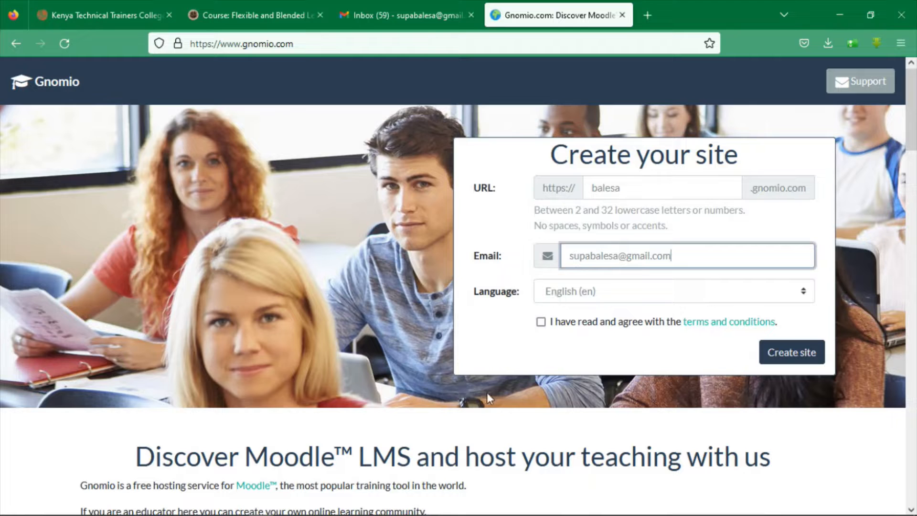
left_click(540, 323)
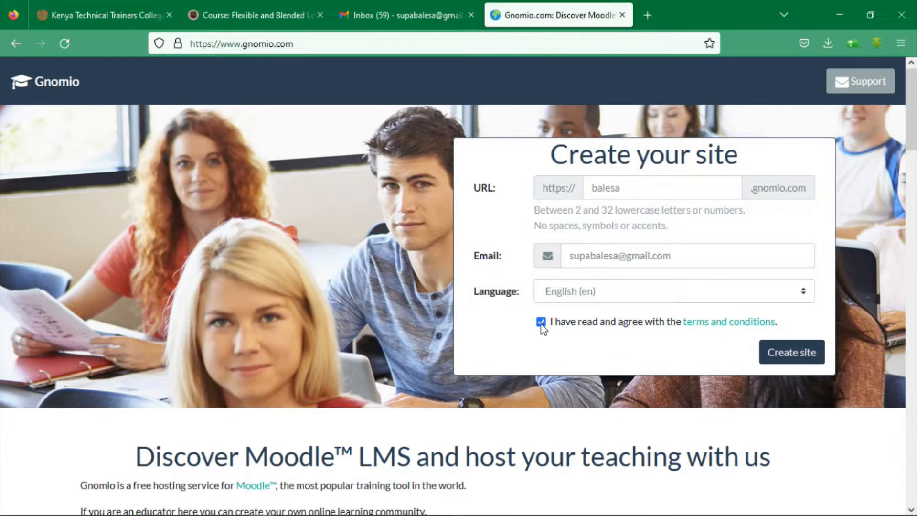
left_click(790, 356)
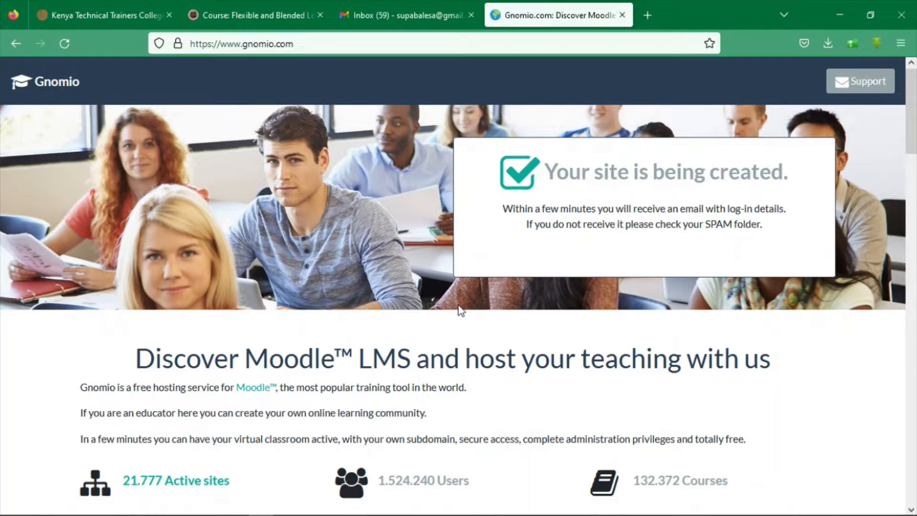
Copy the password from the Welcome to Gnomio e-mail and open balesa.gnomio.com
left_click(431, 18)
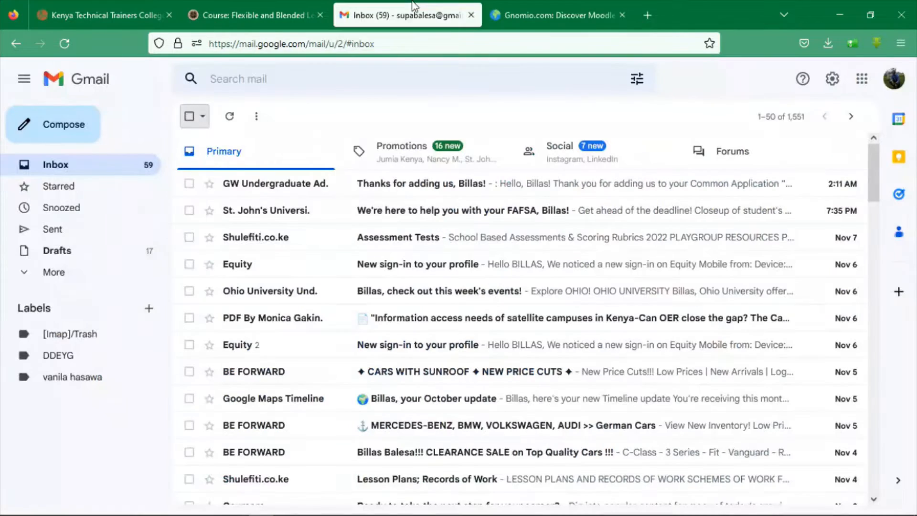
left_click(317, 195)
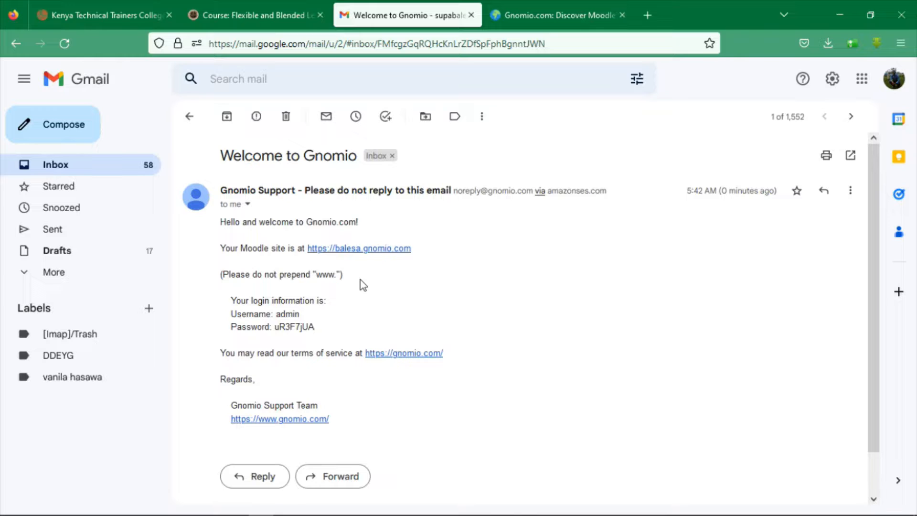
left_click_drag(275, 326, 313, 330)
left_click(365, 253)
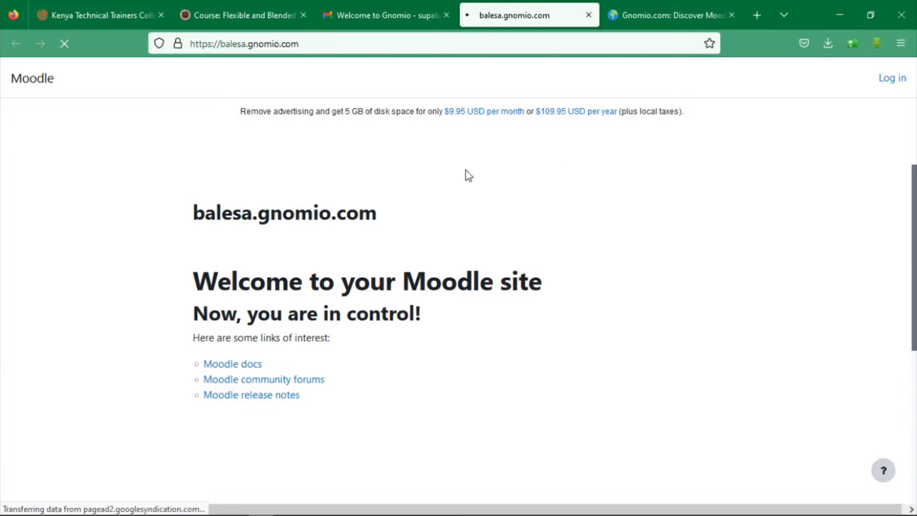
Log in to balesa.gnomio.com as admin with the e-mailed site password
left_click(894, 78)
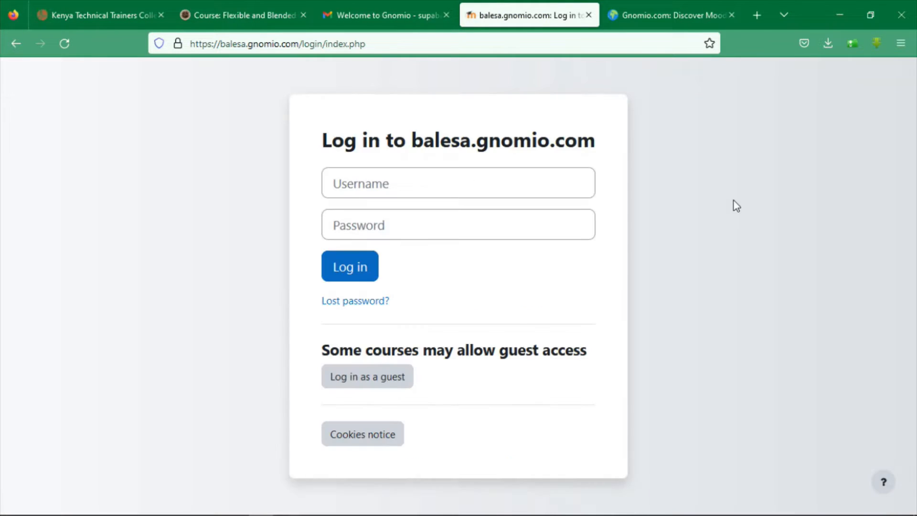
left_click(482, 178)
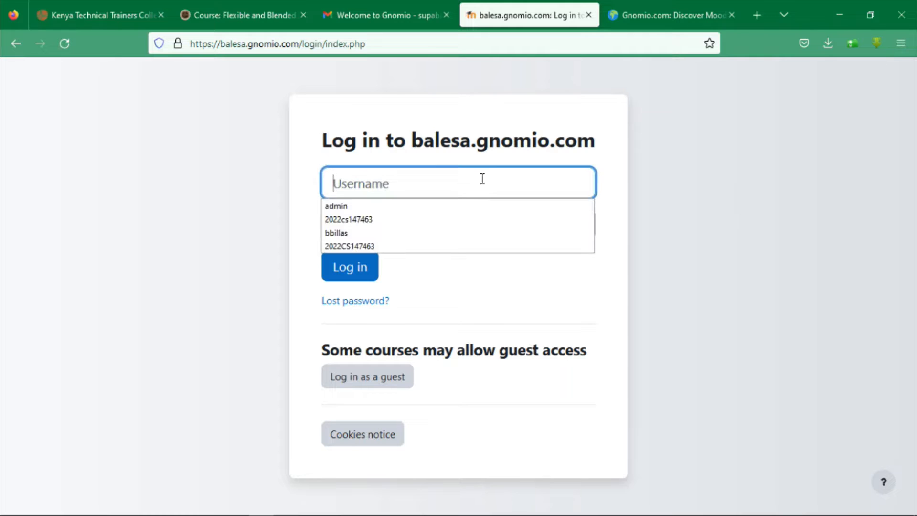
left_click(375, 207)
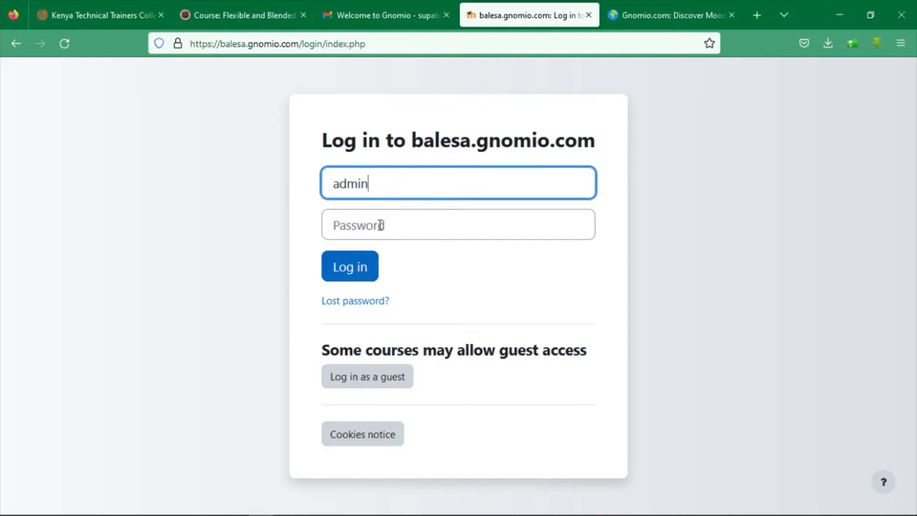
left_click(380, 225)
type("*********")
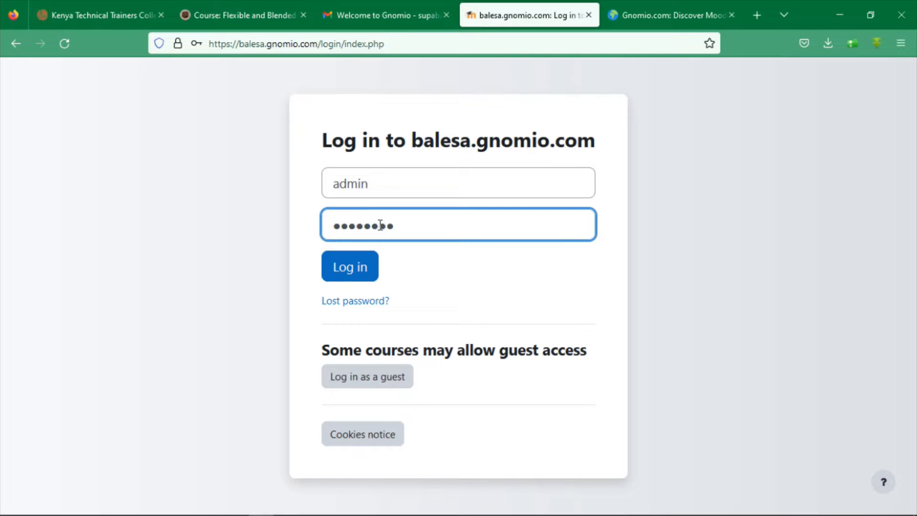
left_click(343, 276)
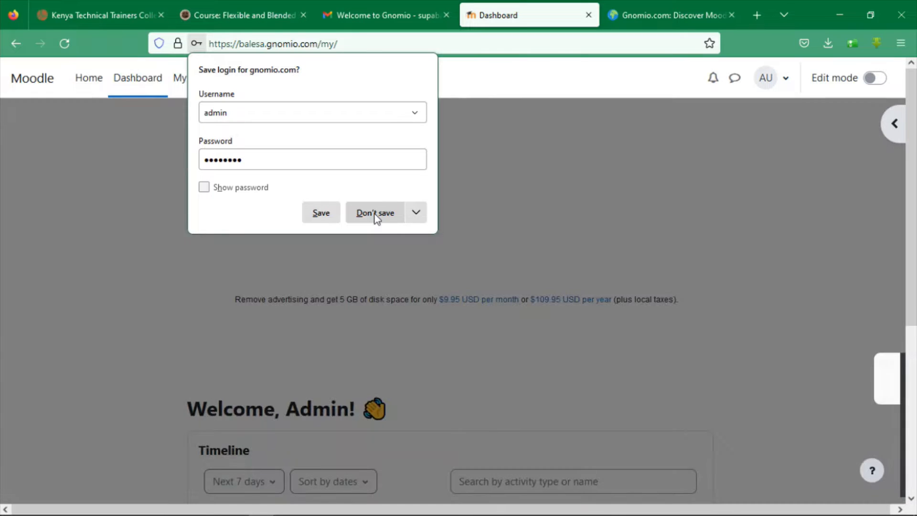
Decline saving the login, dismiss the side-panel intro card and turn on dashboard editing
left_click(375, 214)
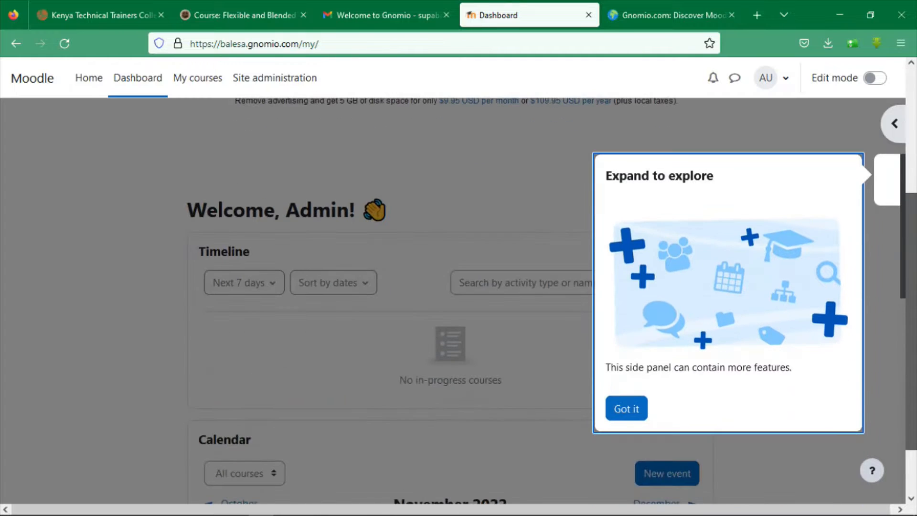
left_click(629, 404)
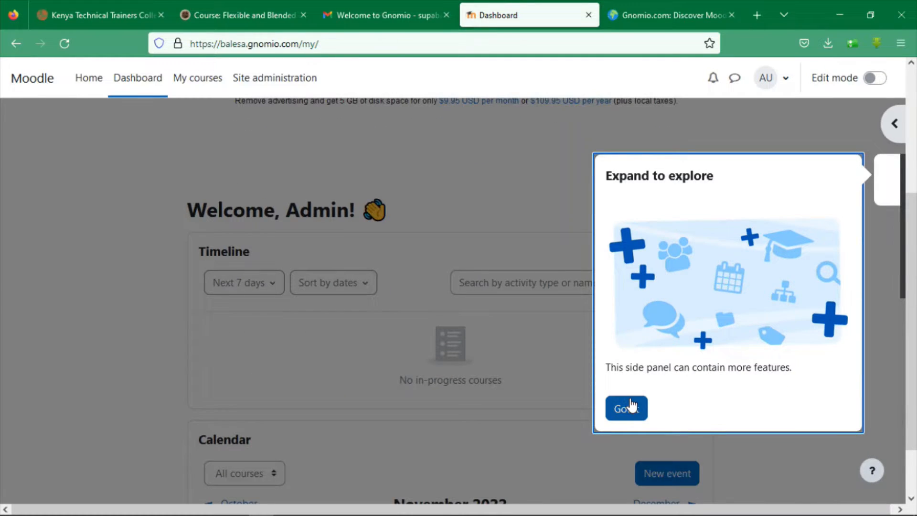
left_click_drag(911, 219, 911, 96)
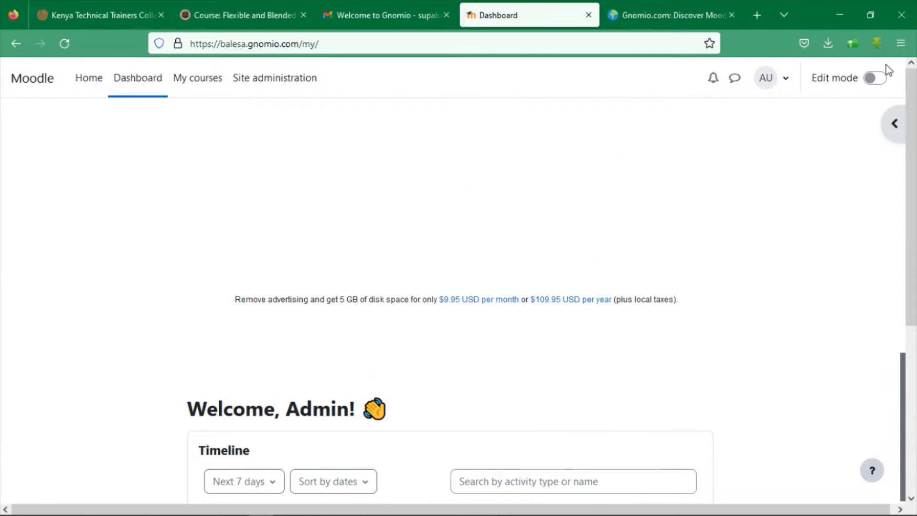
left_click(877, 80)
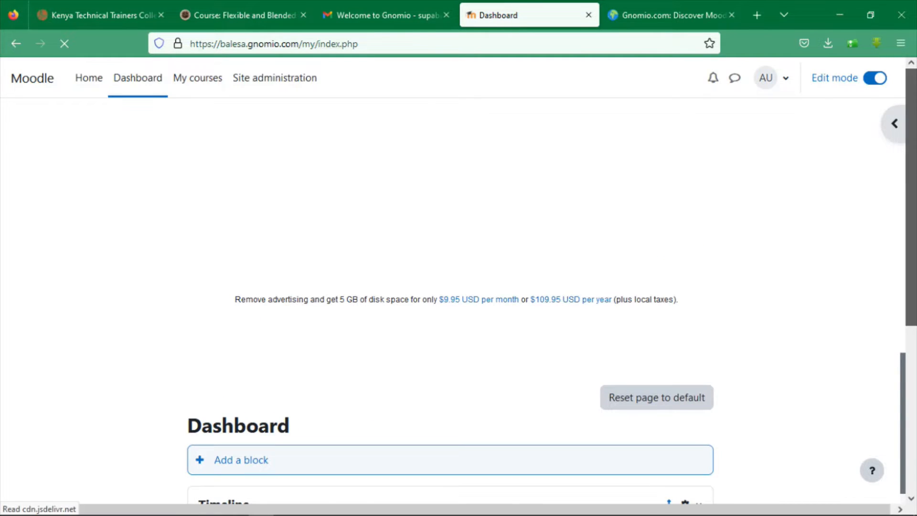
scroll(909, 329, "down", 3)
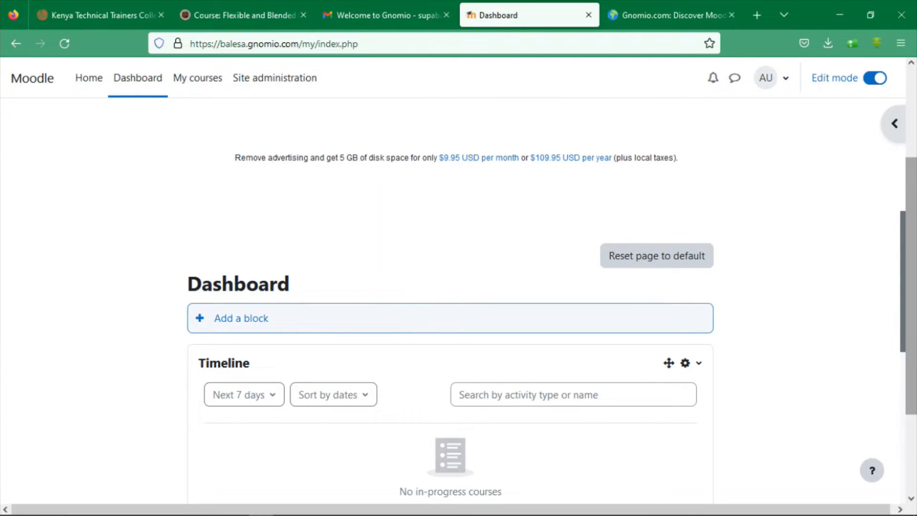
left_click_drag(912, 382, 914, 293)
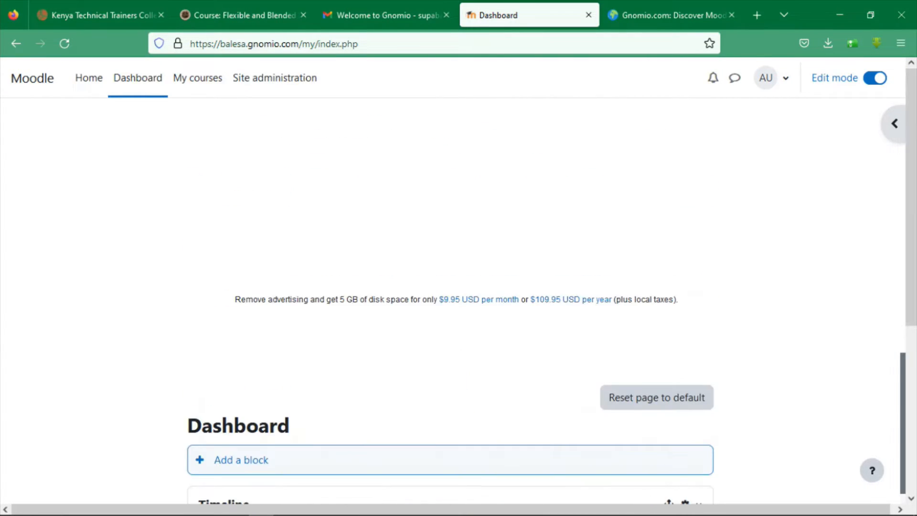
scroll(907, 382, "down", 5)
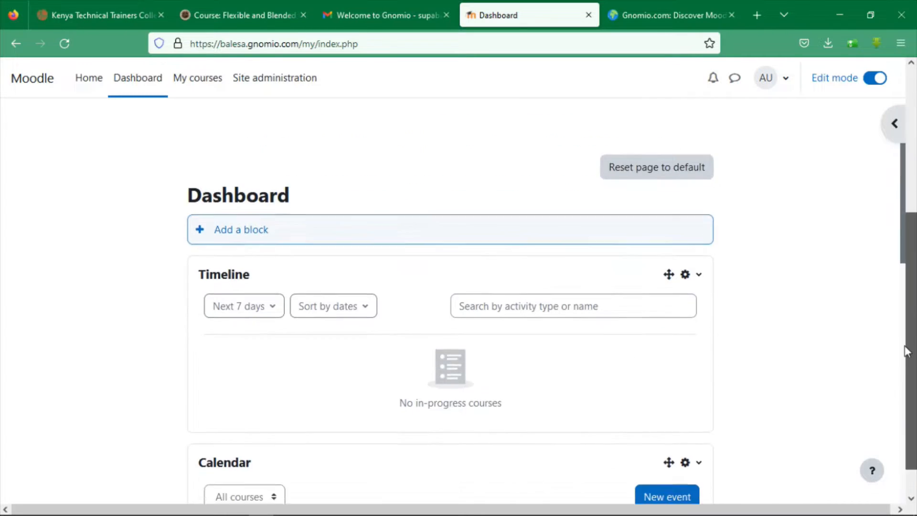
scroll(907, 382, "down", 8)
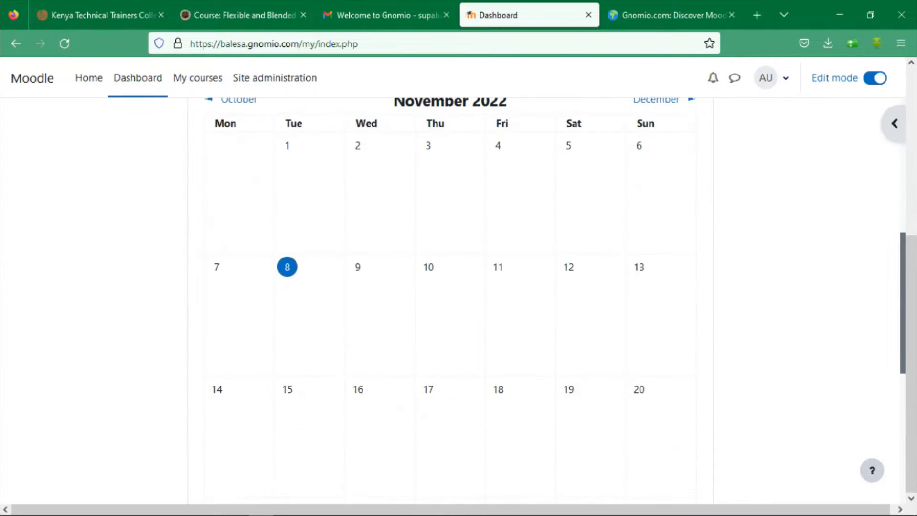
Go to My courses, closing the full-page advert and the courses tour tip
left_click(181, 89)
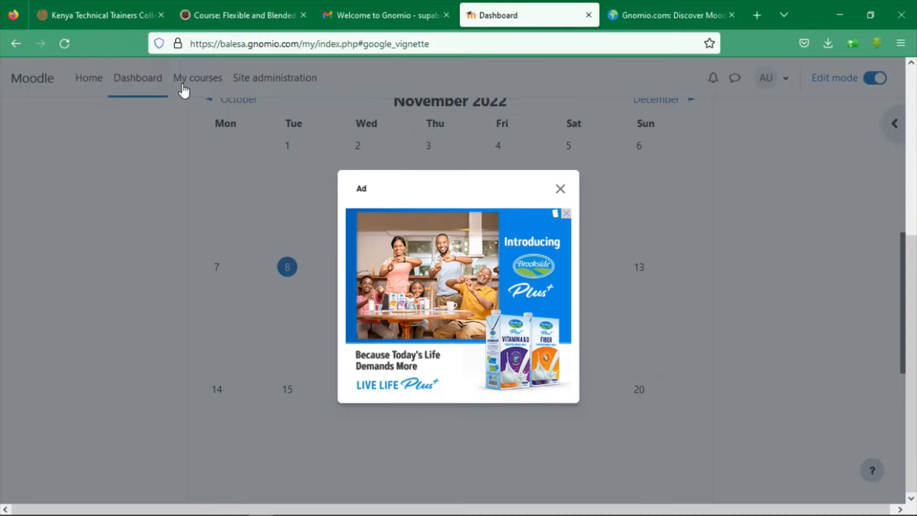
left_click(560, 188)
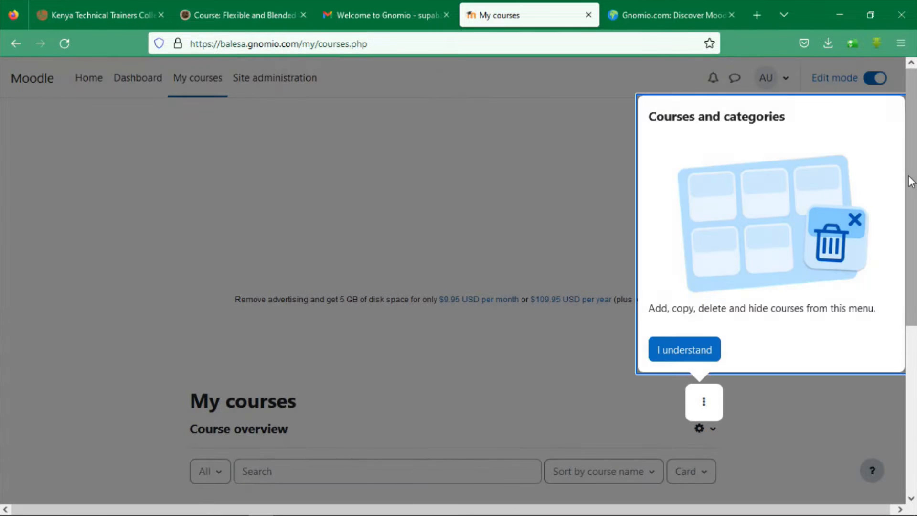
left_click(668, 355)
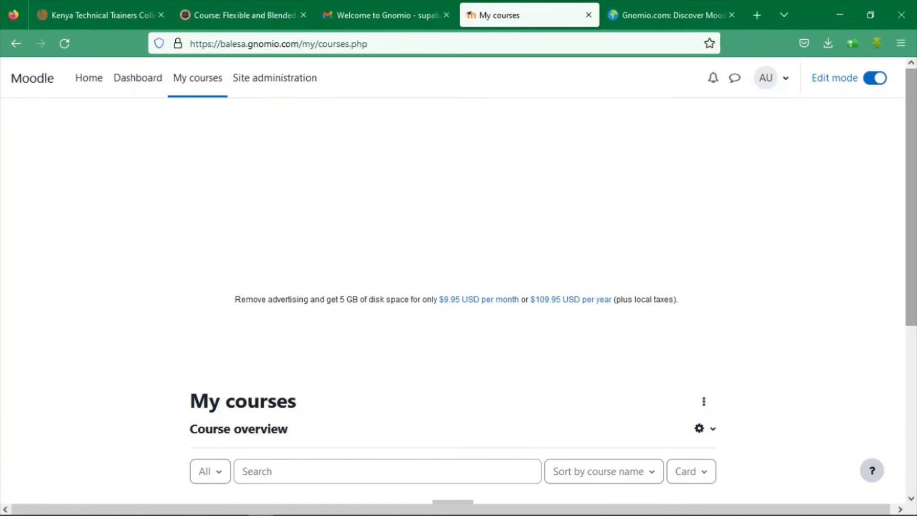
scroll(915, 354, "down", 5)
left_click_drag(915, 354, 915, 203)
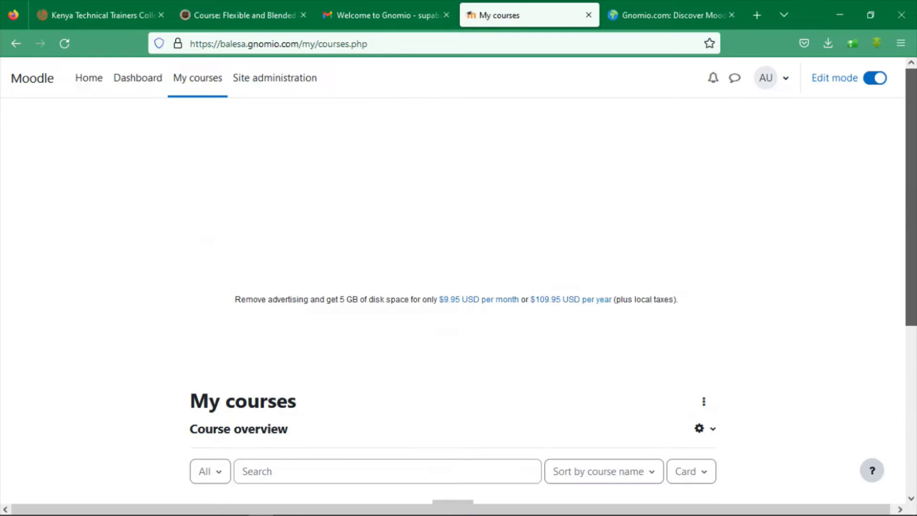
left_click(265, 84)
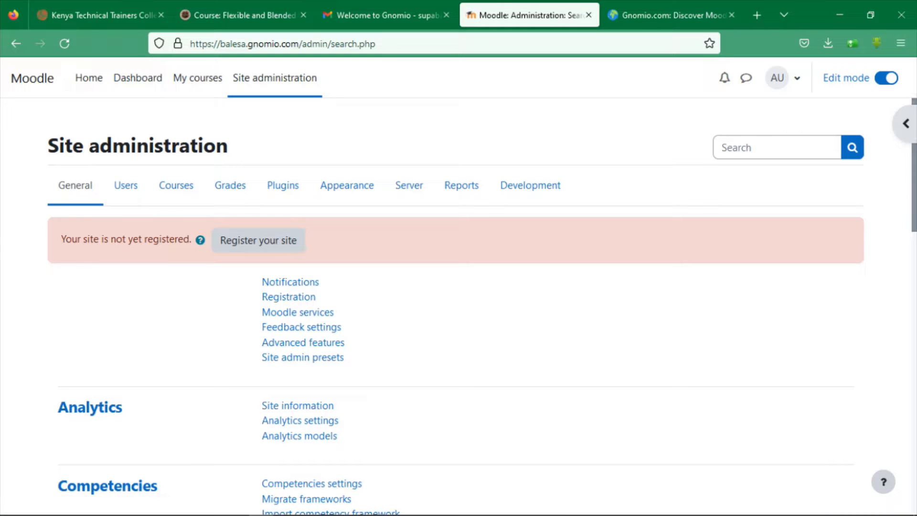
Show the Users section of Site administration, with Add a new user and Browse list of users
scroll(313, 276, "down", 1)
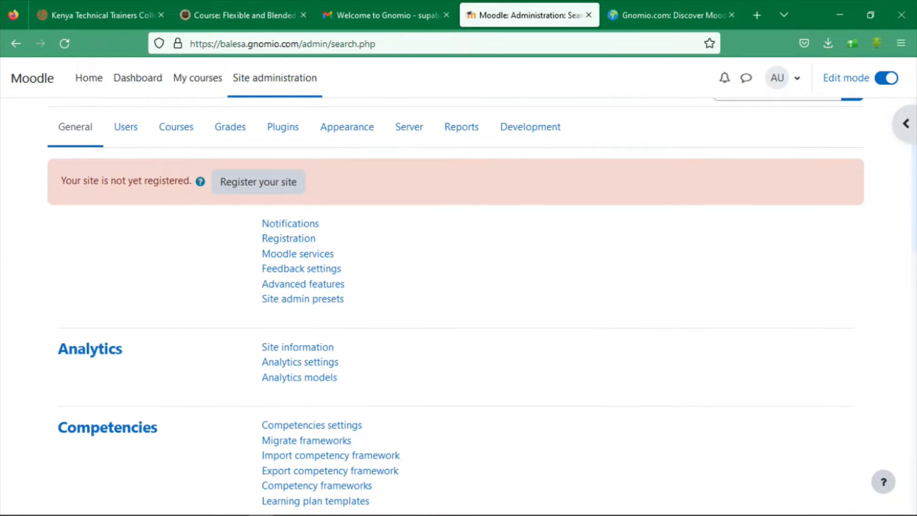
scroll(456, 304, "down", 1)
scroll(913, 198, "up", 1)
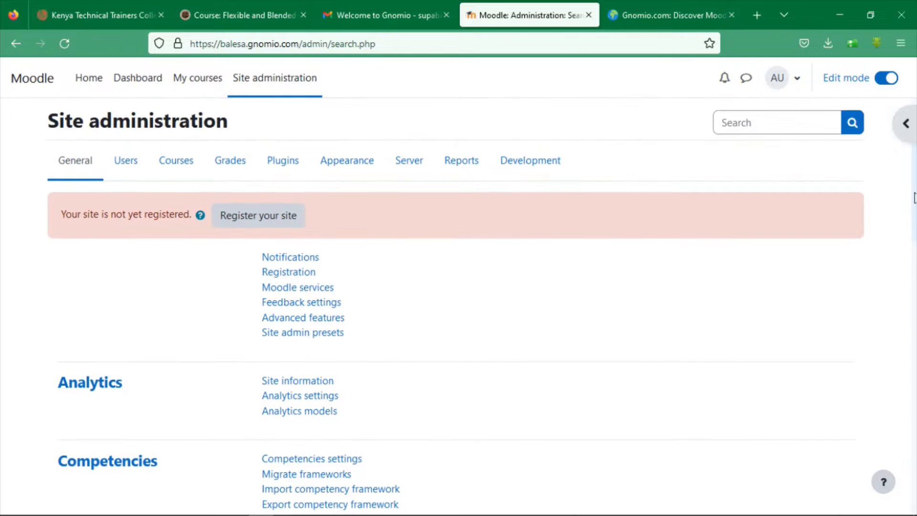
left_click_drag(913, 197, 914, 202)
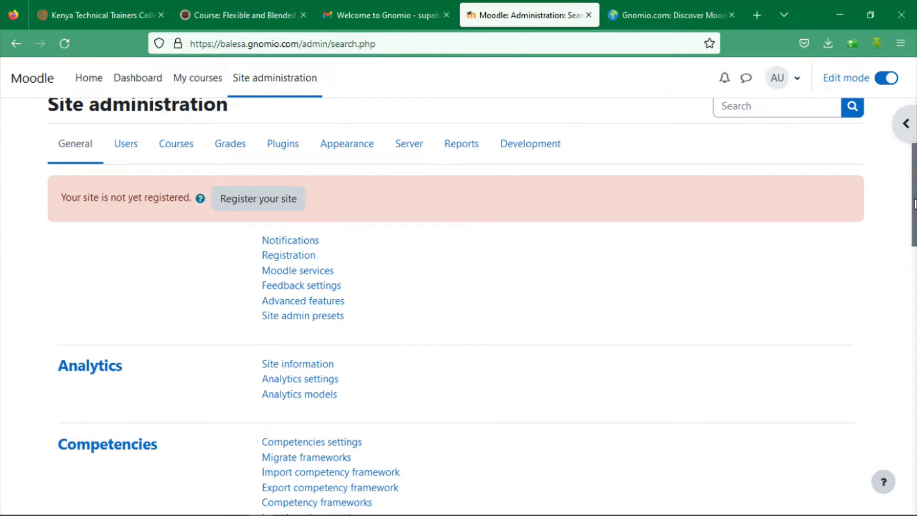
scroll(914, 203, "down", 3)
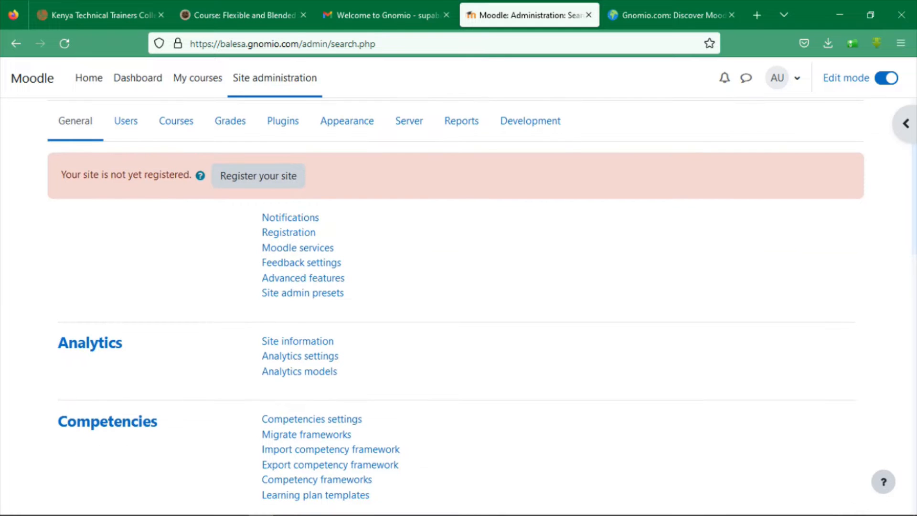
scroll(527, 106, "up", 4)
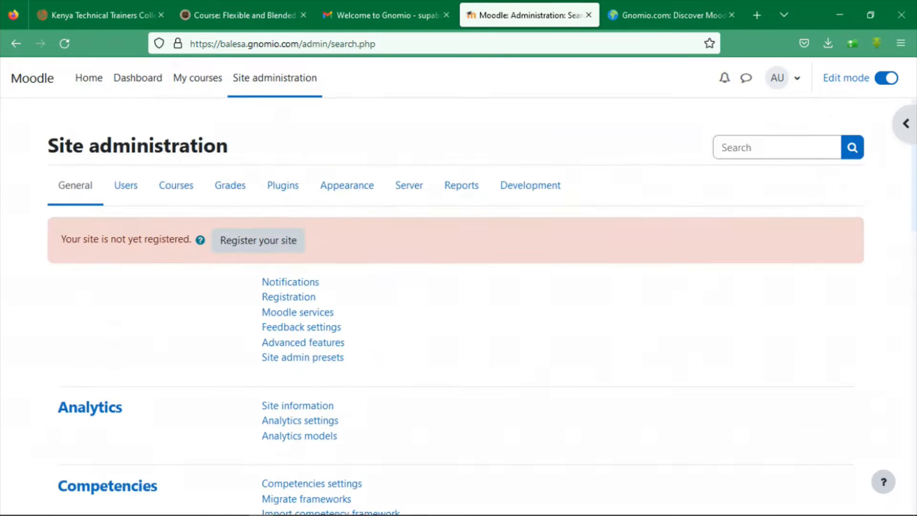
left_click(128, 190)
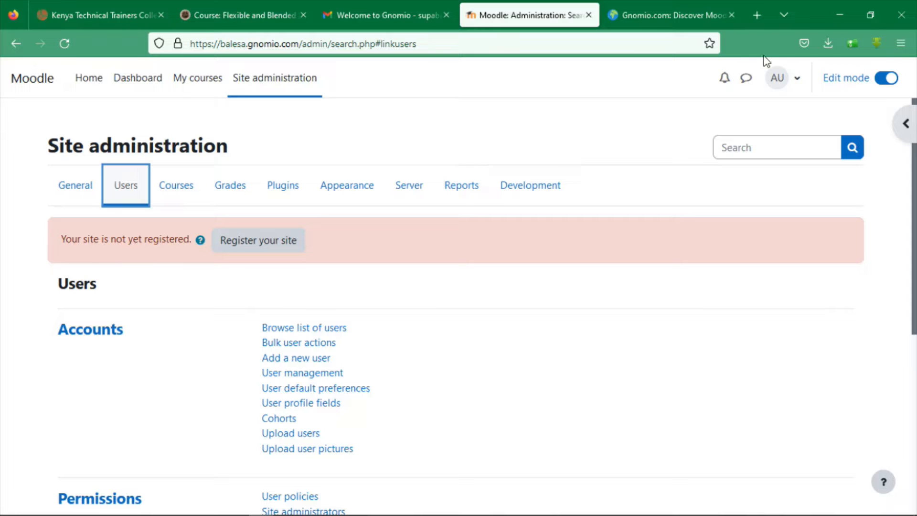
left_click(780, 88)
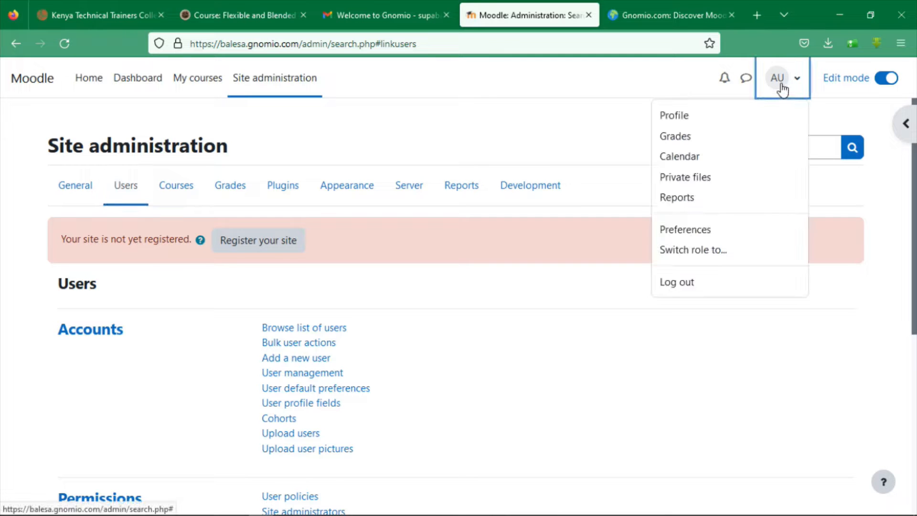
Open the administrator's Profile page and its Edit profile form
left_click(685, 114)
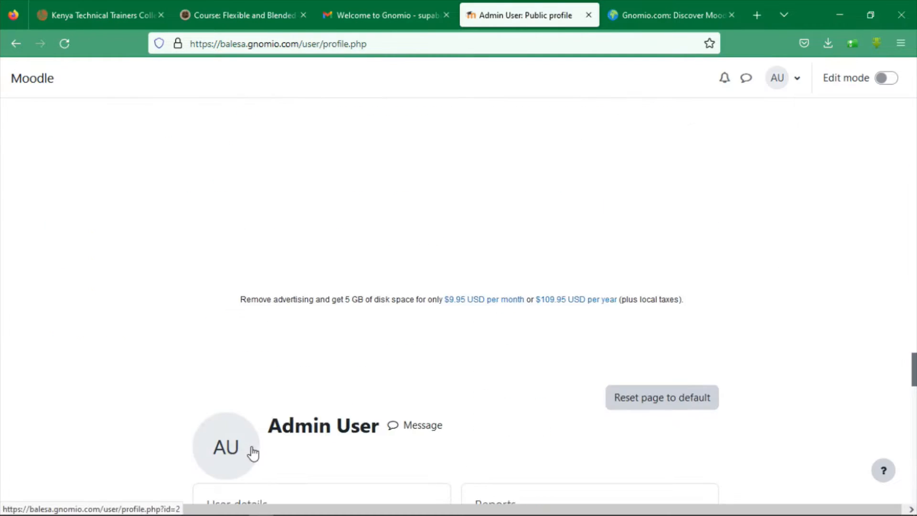
scroll(914, 198, "down", 3)
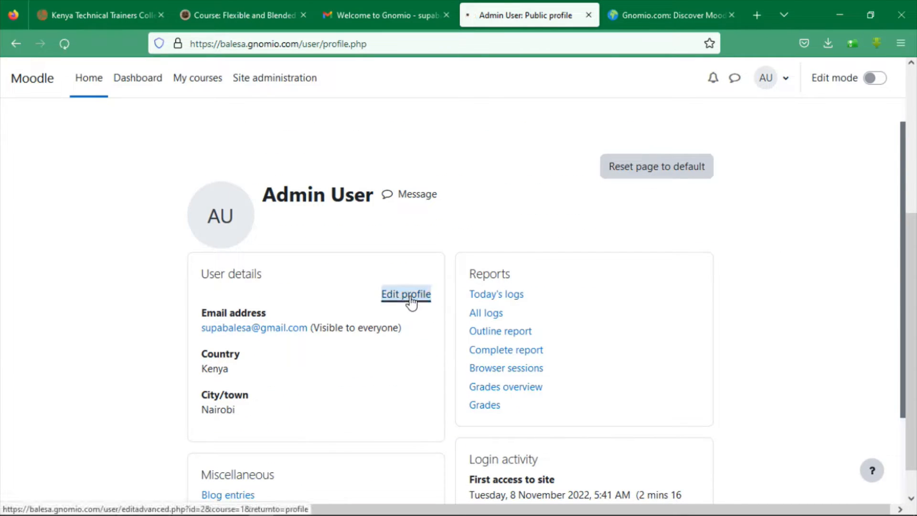
left_click(407, 295)
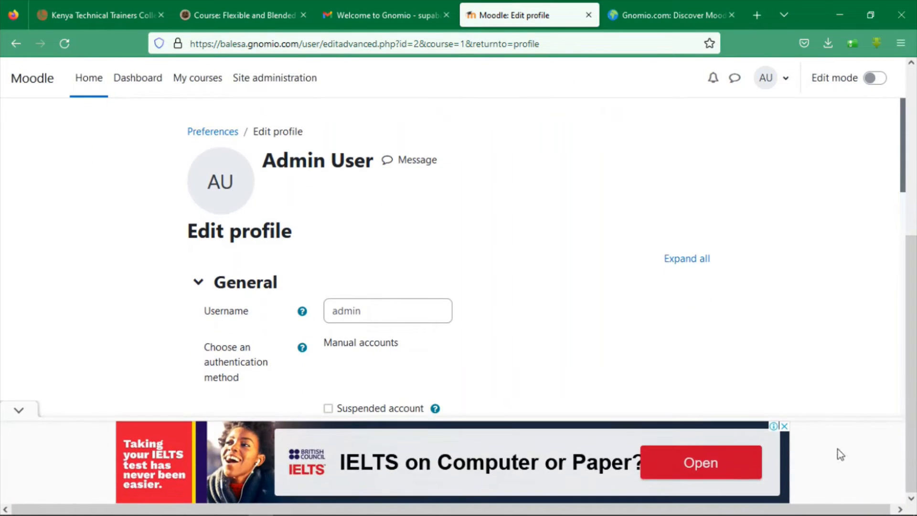
Change the admin username to 'balesa' and enter a new password
left_click(400, 311)
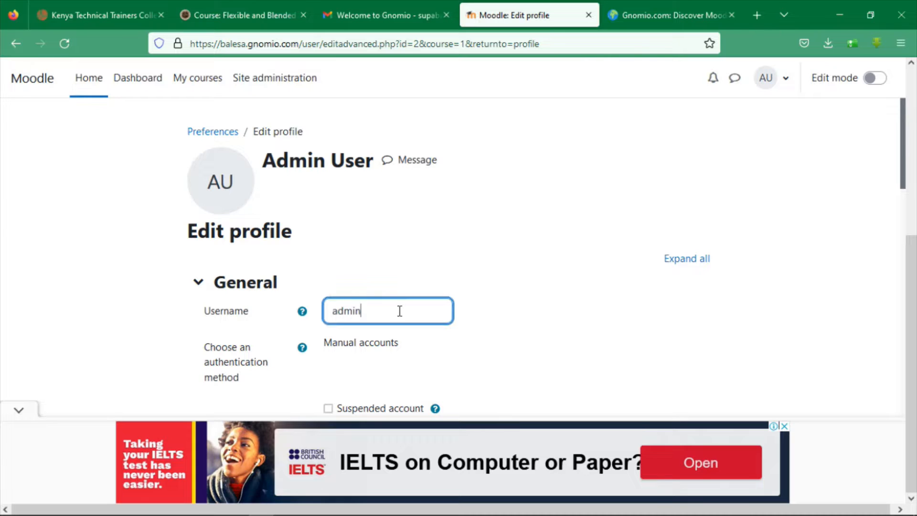
key("BackSpace")
key("BackSpace")
key("BackSpace")
key("BackSpace")
type("balesa")
left_click_drag(899, 175, 900, 240)
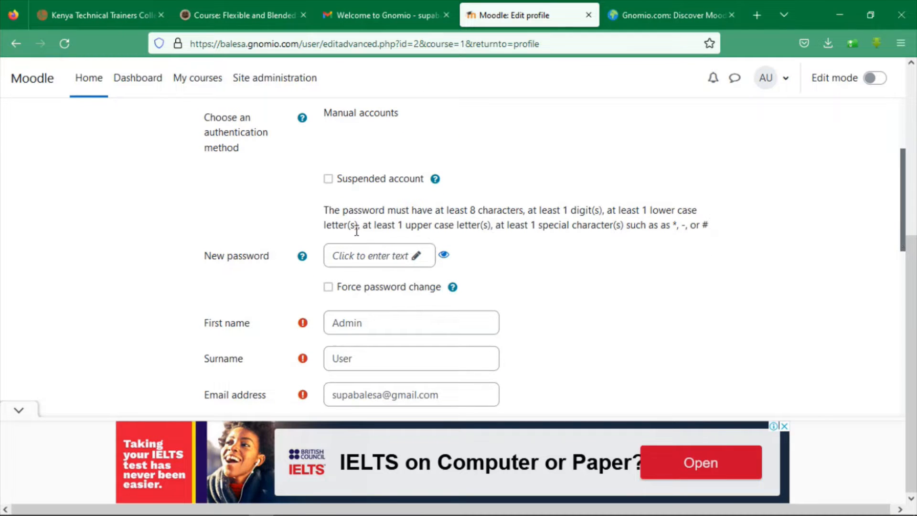
left_click(394, 256)
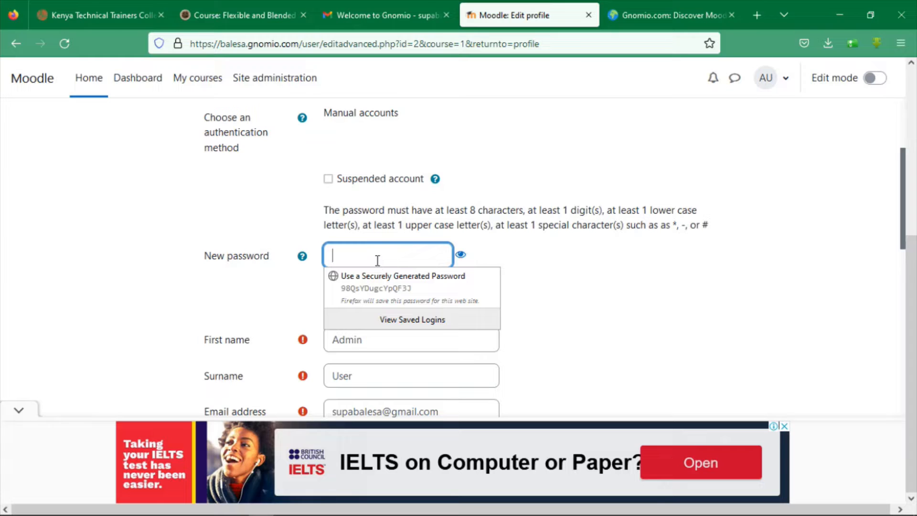
type("••••••")
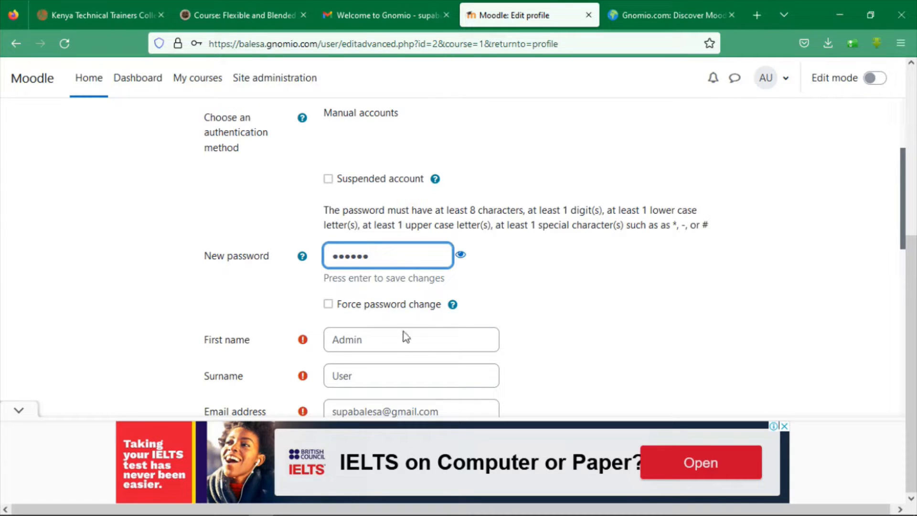
Replace the first name 'Admin' and surname 'User' with the owner's own name
left_click(384, 334)
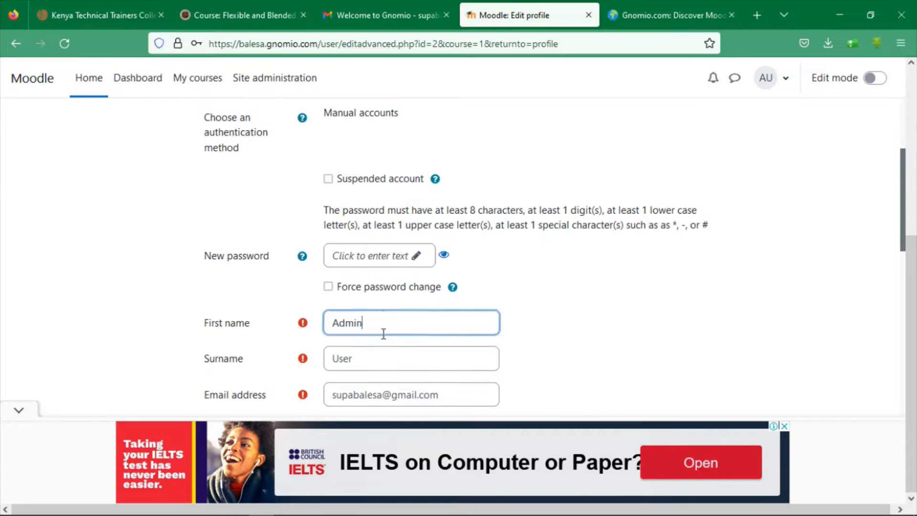
key("BackSpace")
key("BackSpace")
key("BackSpace")
key("BackSpace")
key("BackSpace")
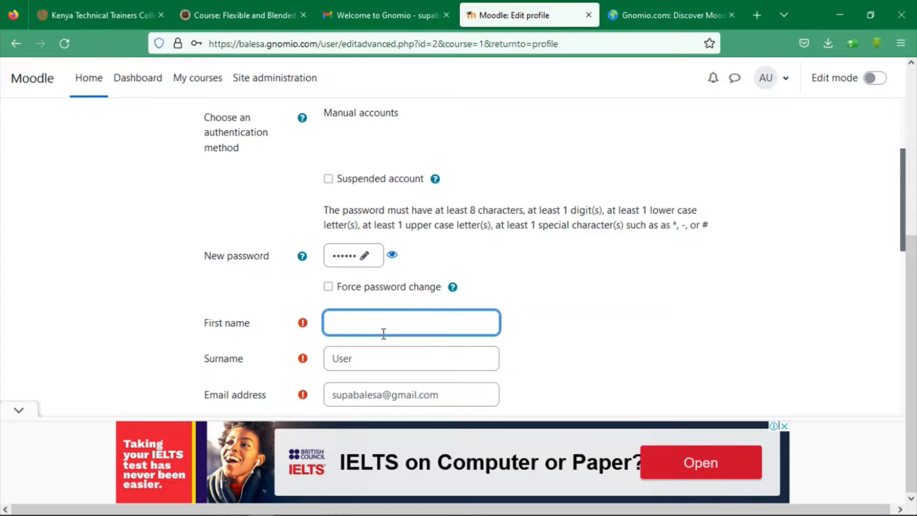
type("Billas")
key("Tab")
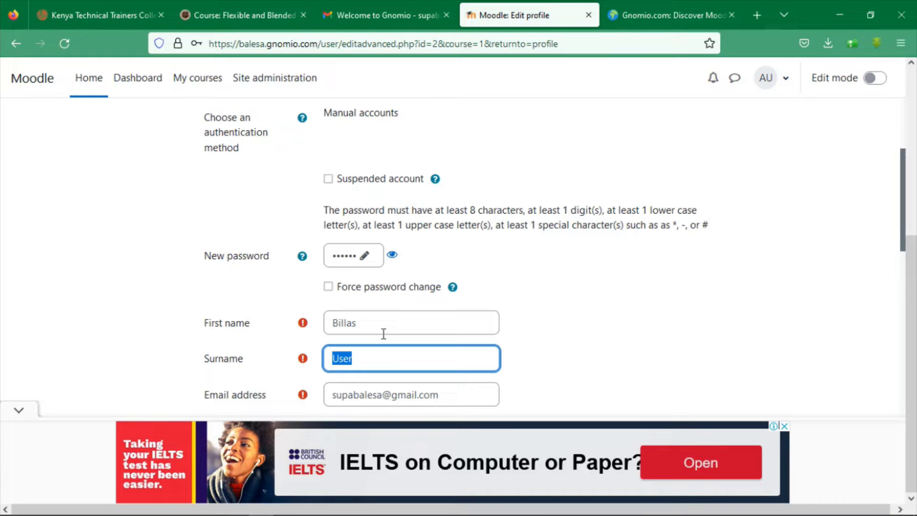
type("Balesa")
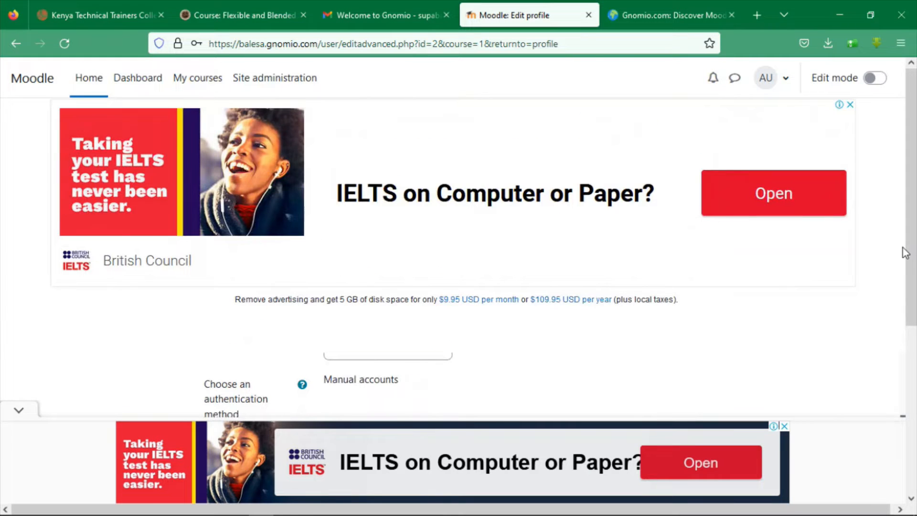
scroll(903, 277, "down", 3)
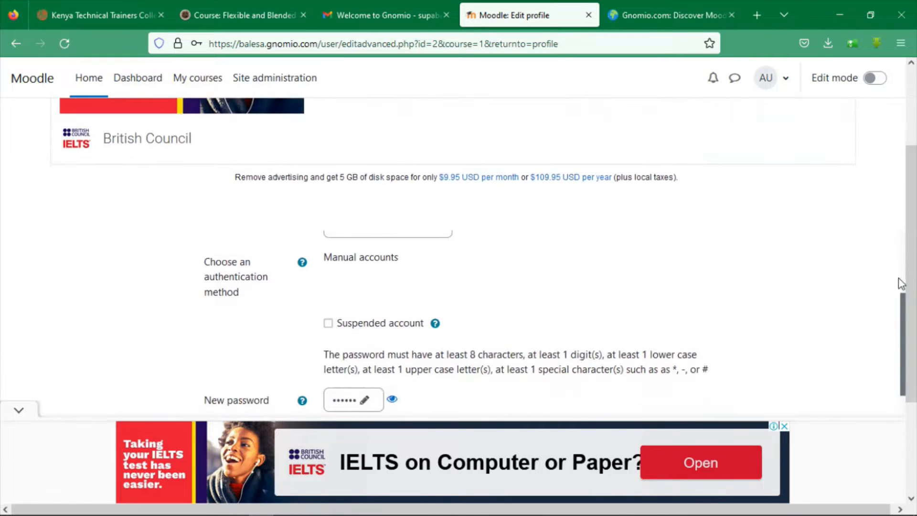
scroll(901, 282, "down", 3)
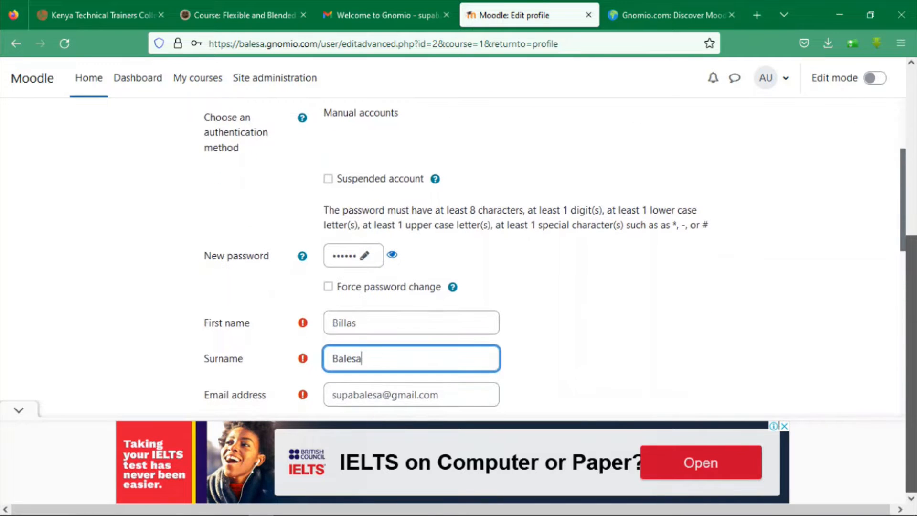
scroll(907, 253, "down", 1)
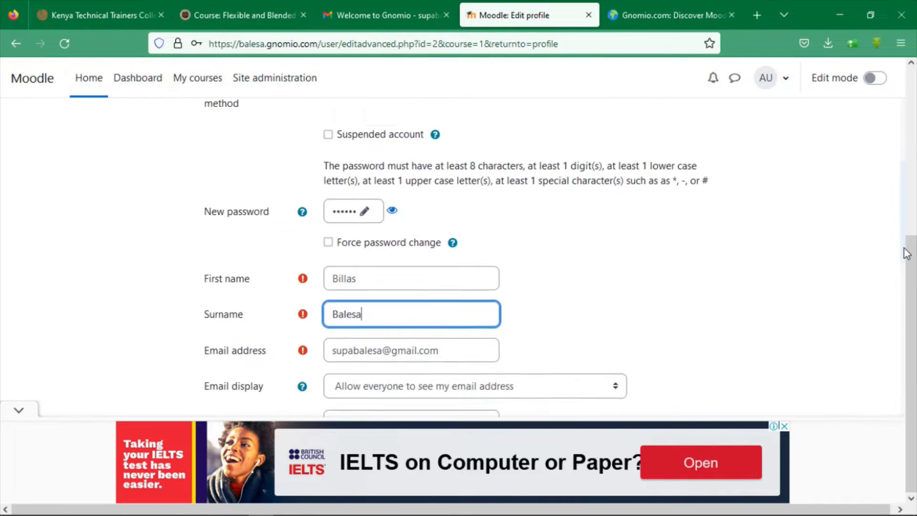
scroll(906, 253, "down", 2)
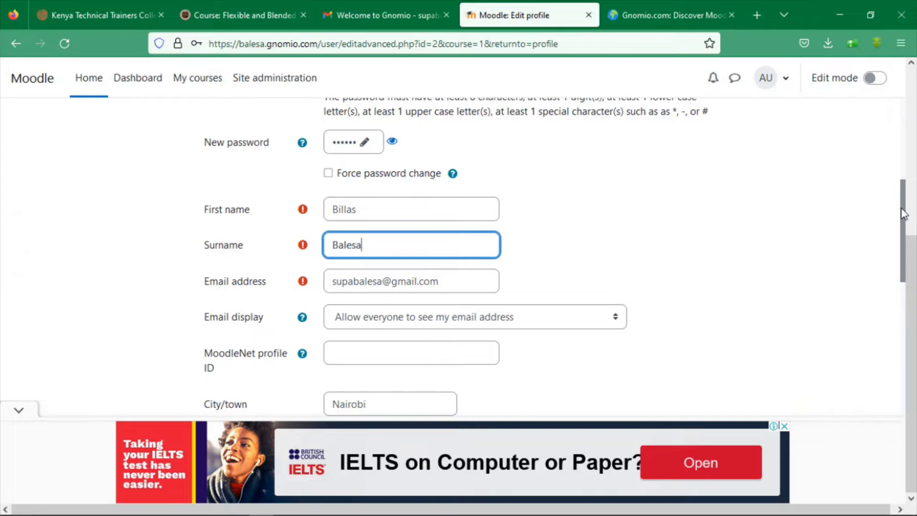
left_click_drag(903, 214, 901, 204)
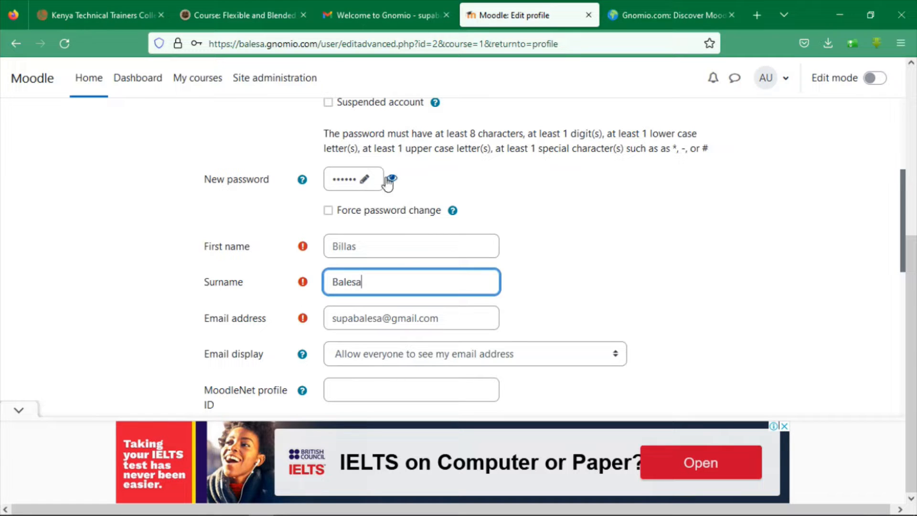
Retype the new password and save the administrator profile with Update profile
left_click(366, 180)
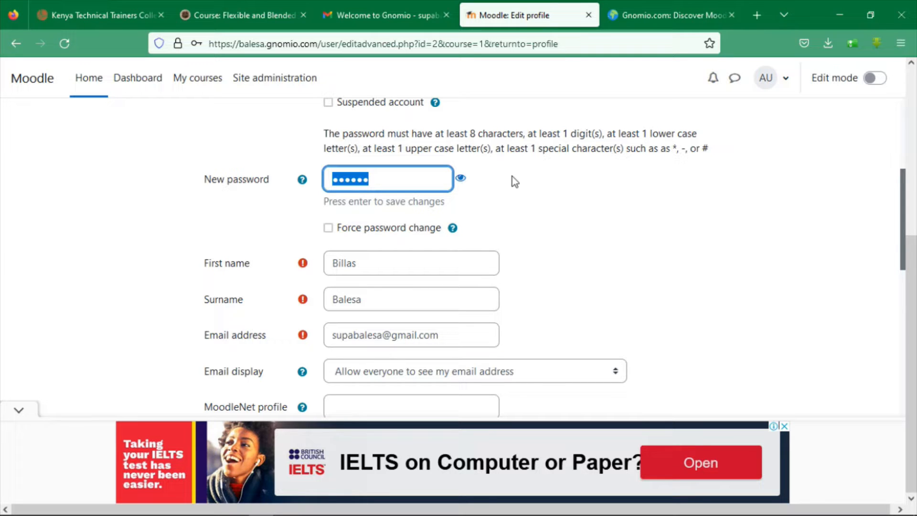
left_click(384, 184)
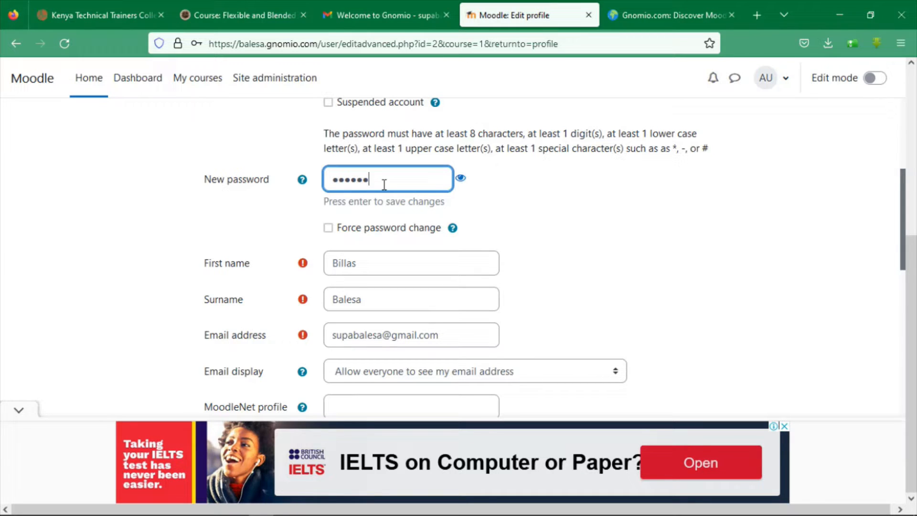
key("BackSpace")
key("BackSpace")
key("BackSpace")
key("BackSpace")
key("BackSpace")
key("BackSpace")
type("**************")
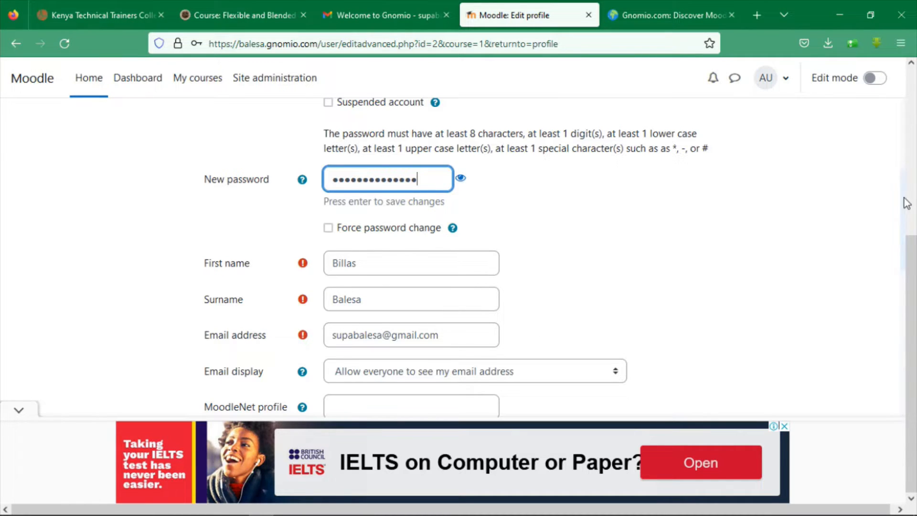
left_click_drag(906, 203, 898, 440)
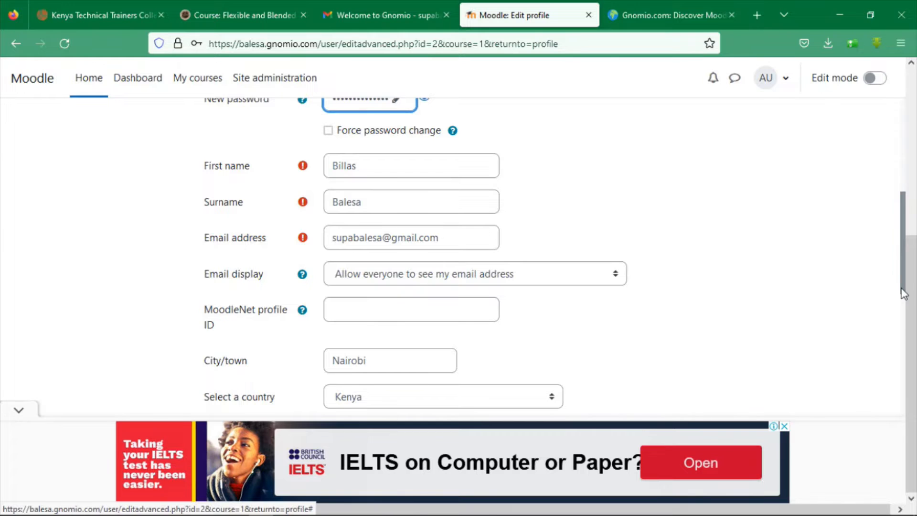
left_click_drag(903, 292, 901, 438)
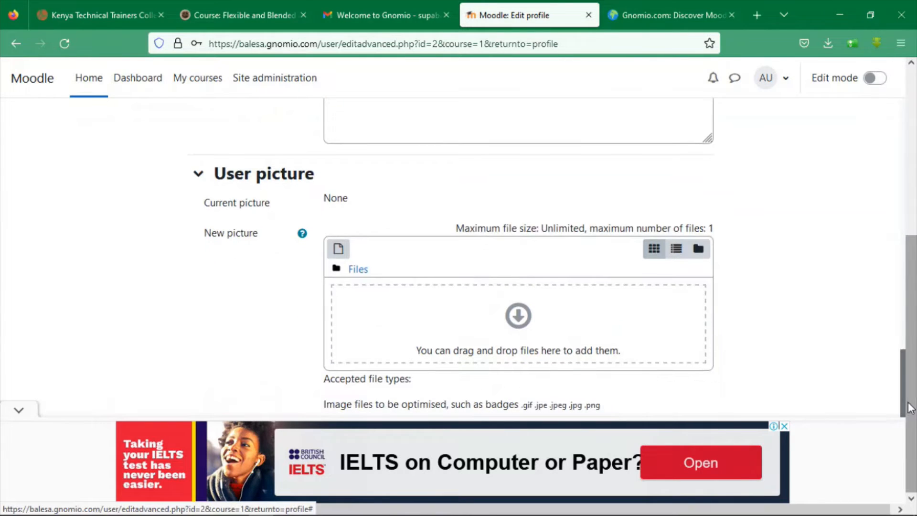
scroll(902, 406, "down", 4)
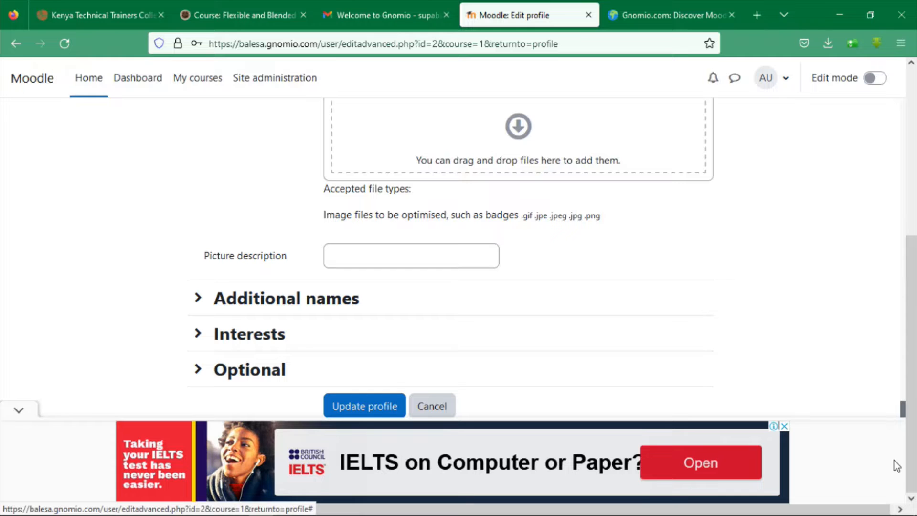
left_click(361, 405)
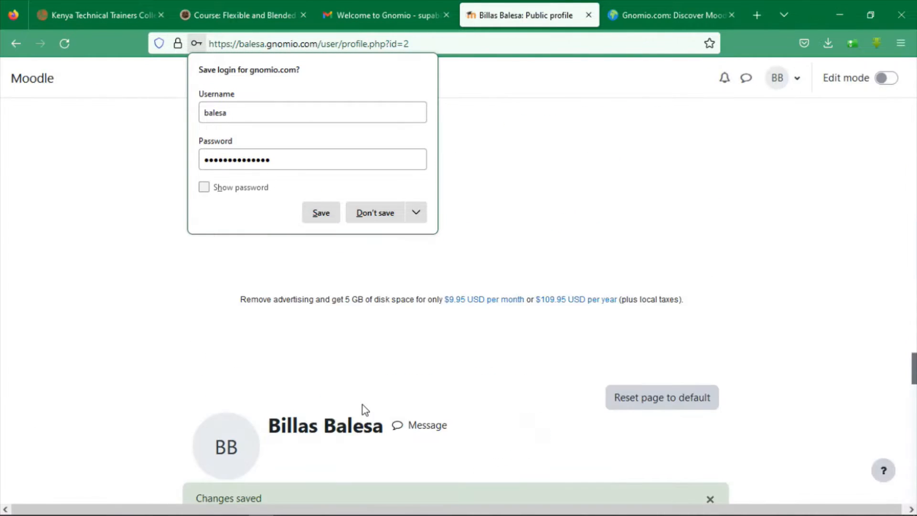
Close Firefox's Save login popup and go to Moodle's Site administration General page
left_click(593, 218)
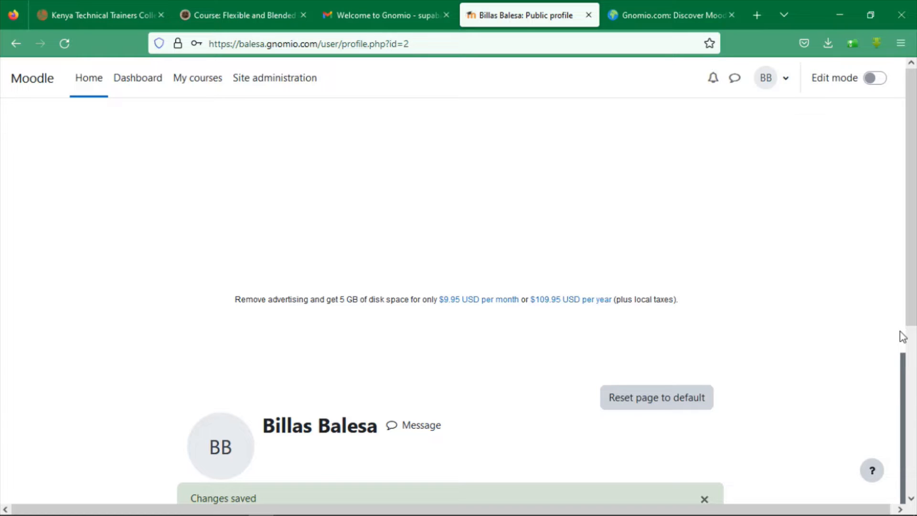
left_click(240, 88)
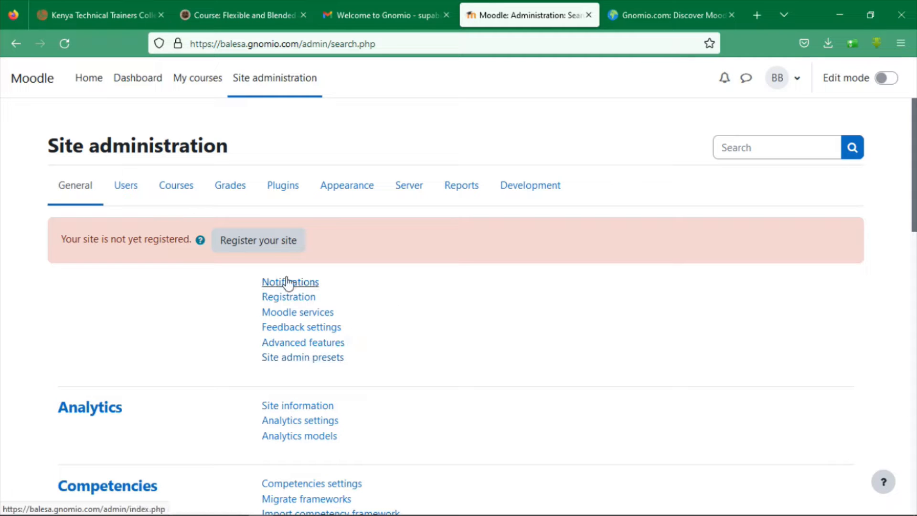
Go to the Courses section of Site administration and choose Add a new course
left_click(174, 189)
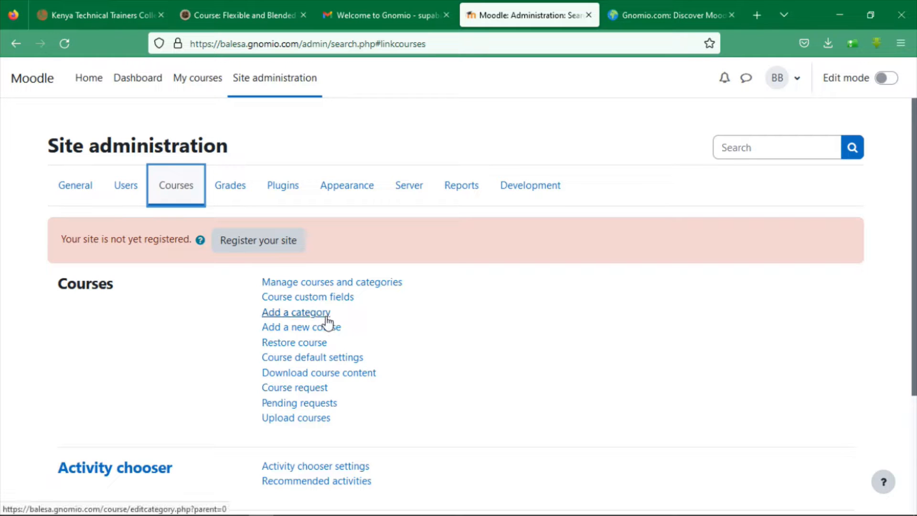
left_click(294, 329)
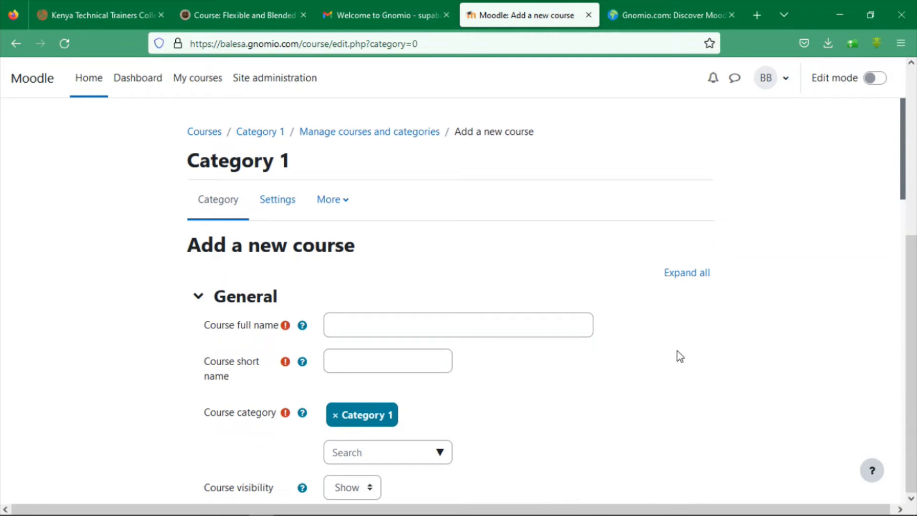
Enter full name 'Introduction To ICT' and short name 'ict', then save and display the course
left_click(400, 337)
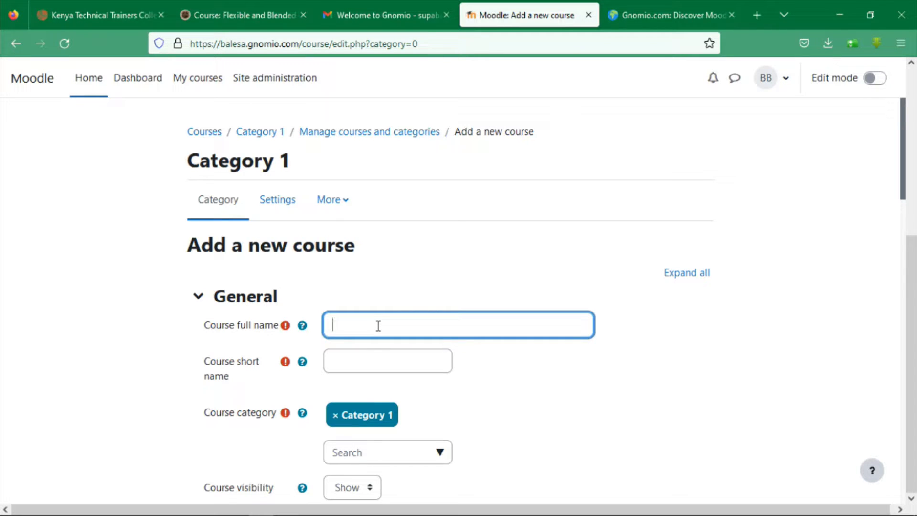
type("Introduction To ICT")
left_click(344, 368)
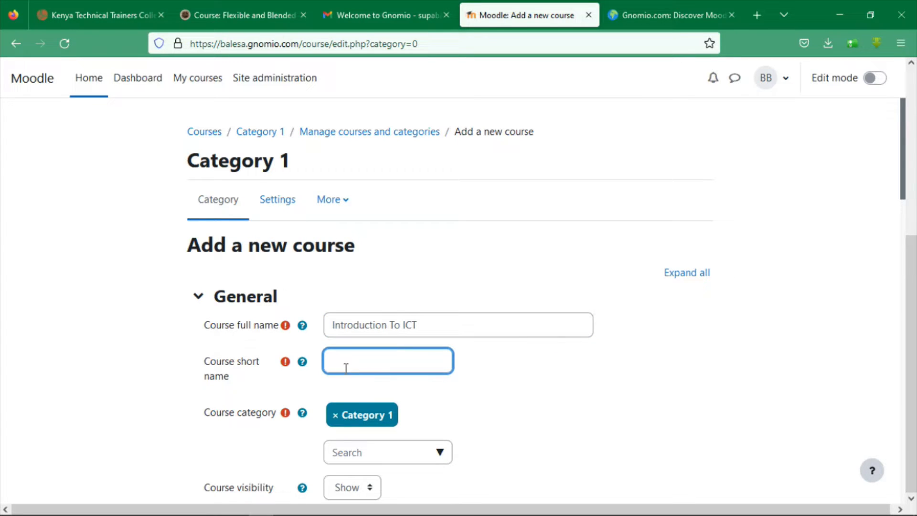
type("ict")
left_click_drag(905, 157, 903, 239)
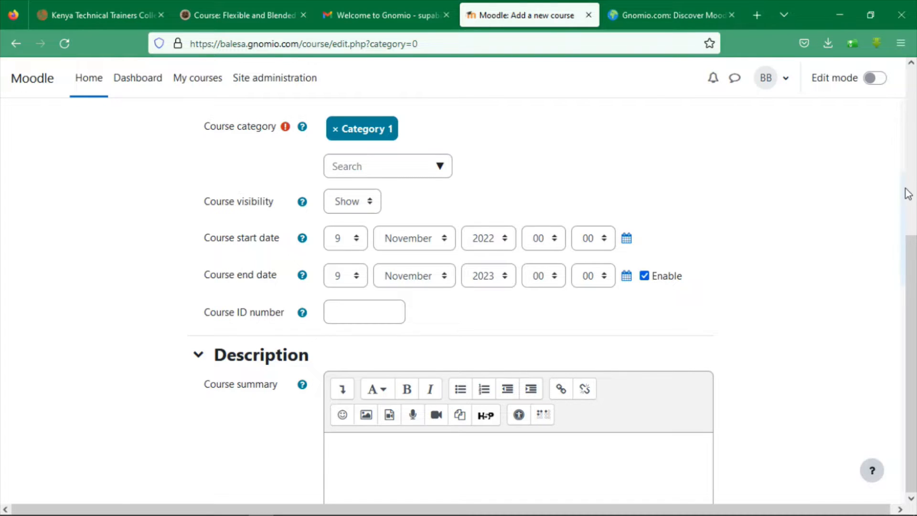
left_click_drag(907, 190, 906, 283)
left_click(496, 252)
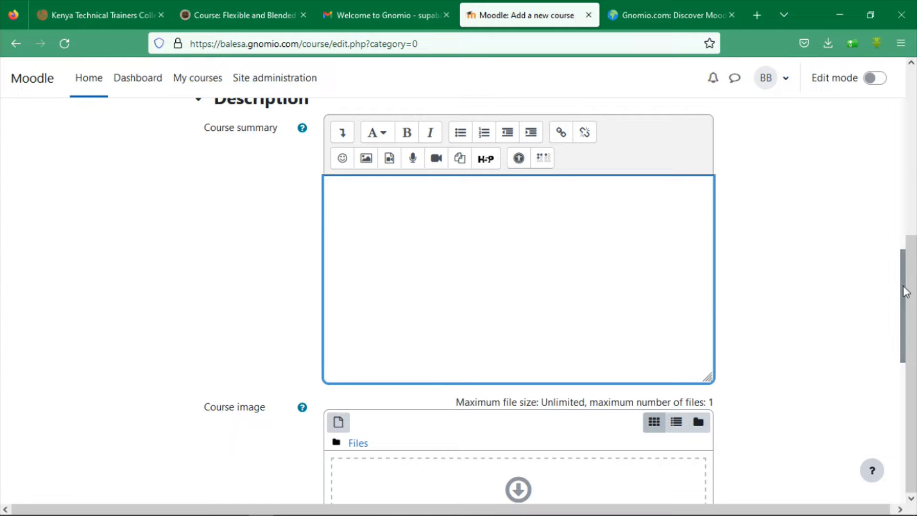
left_click_drag(905, 288, 912, 337)
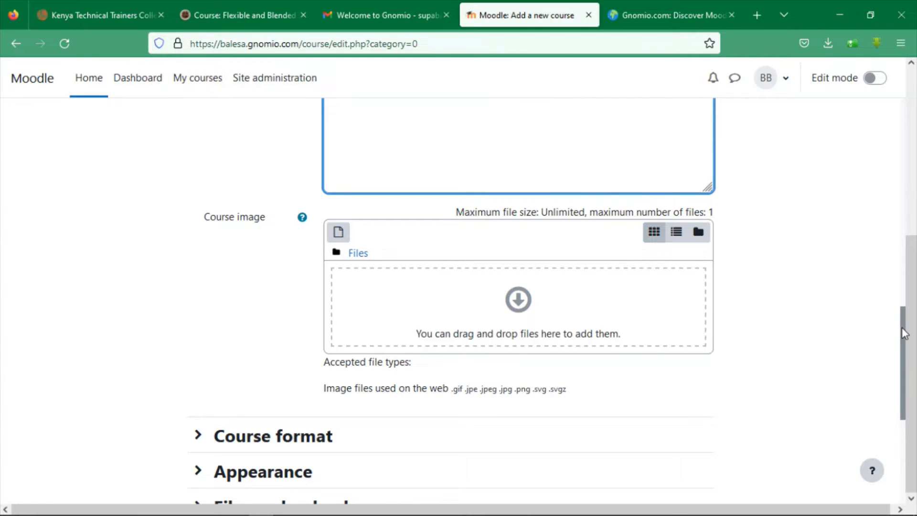
scroll(903, 344, "down", 5)
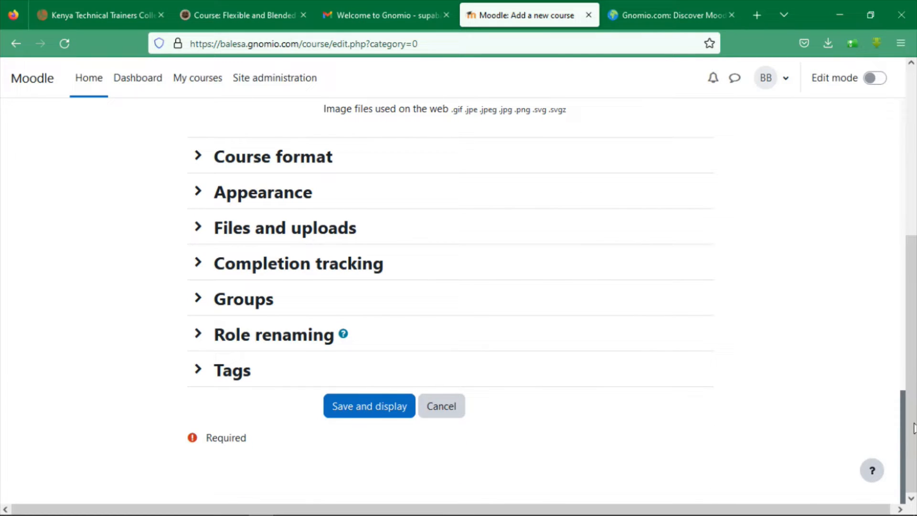
left_click(366, 413)
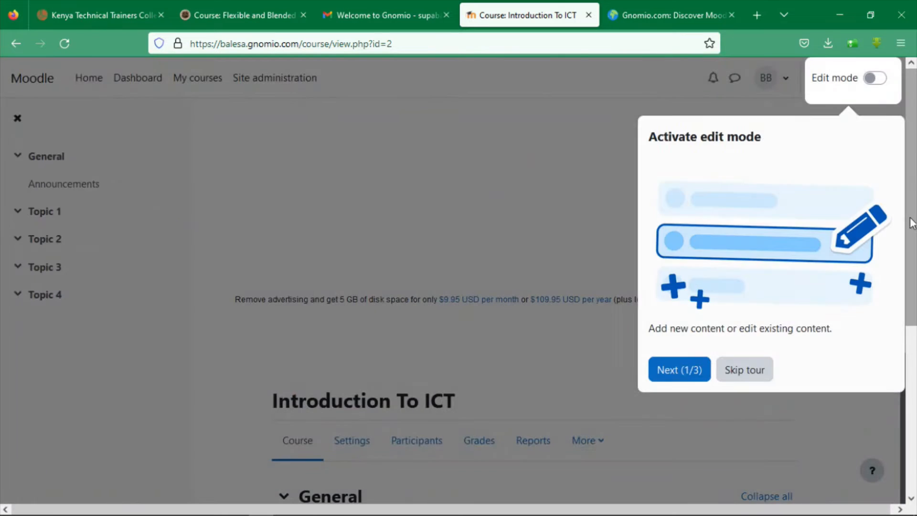
Turn on Edit mode, skip the tour, and open the General section's Announcements forum
left_click(874, 78)
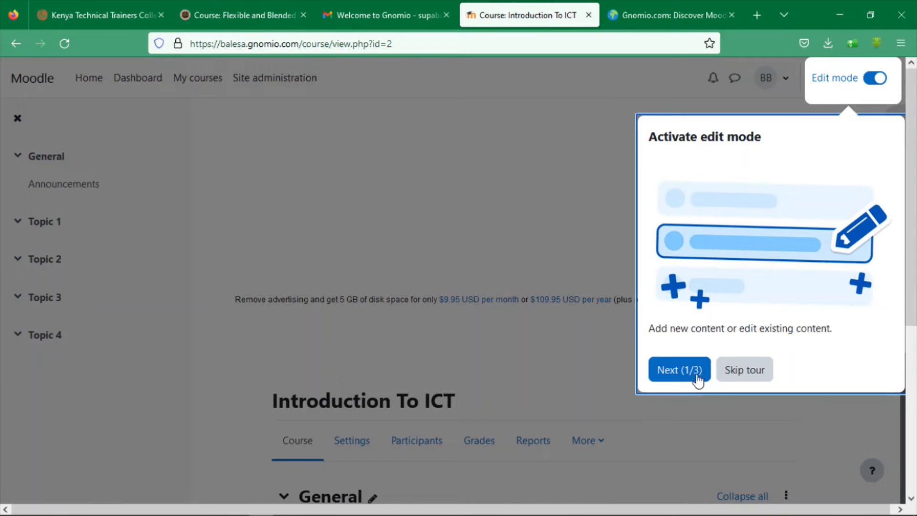
left_click(732, 376)
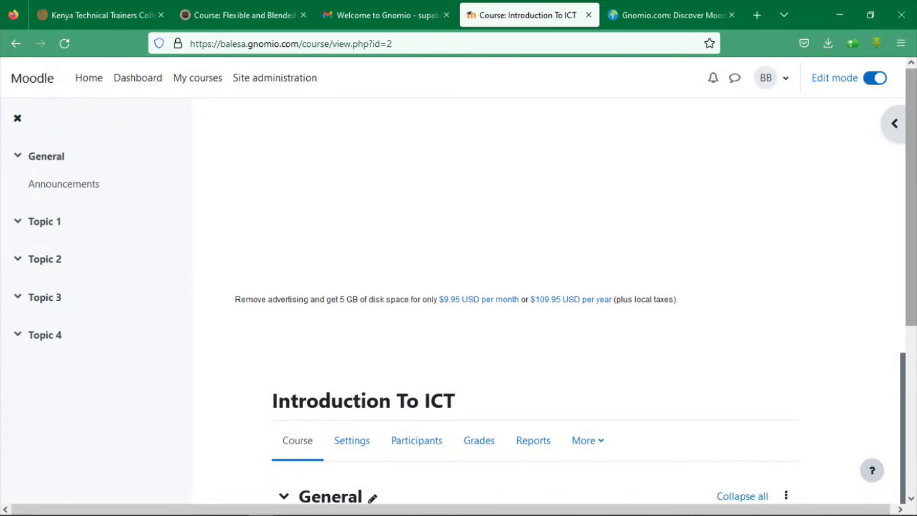
scroll(733, 382, "down", 3)
scroll(906, 379, "down", 8)
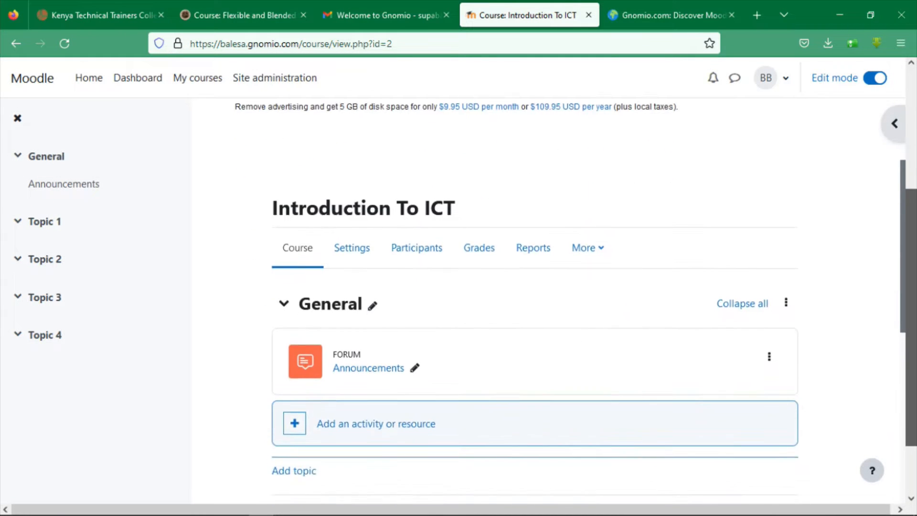
left_click_drag(911, 339, 915, 165)
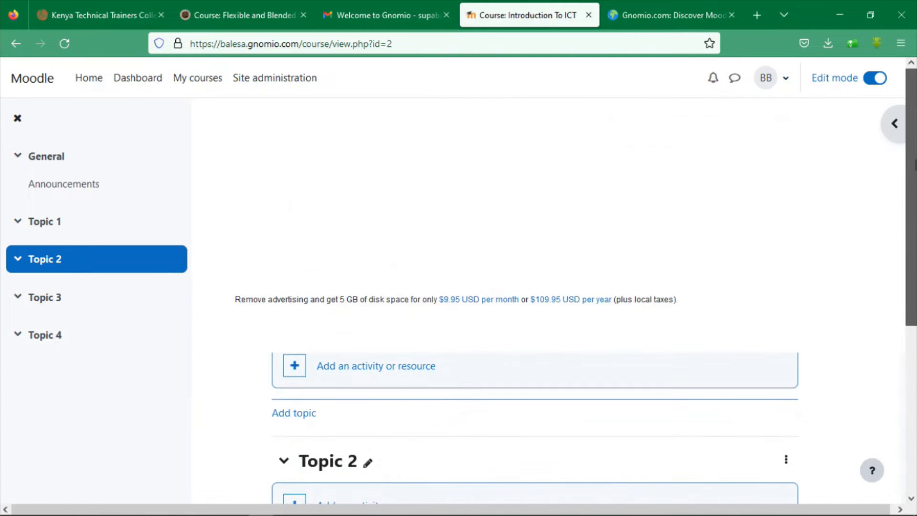
left_click_drag(910, 281, 910, 440)
scroll(901, 333, "up", 8)
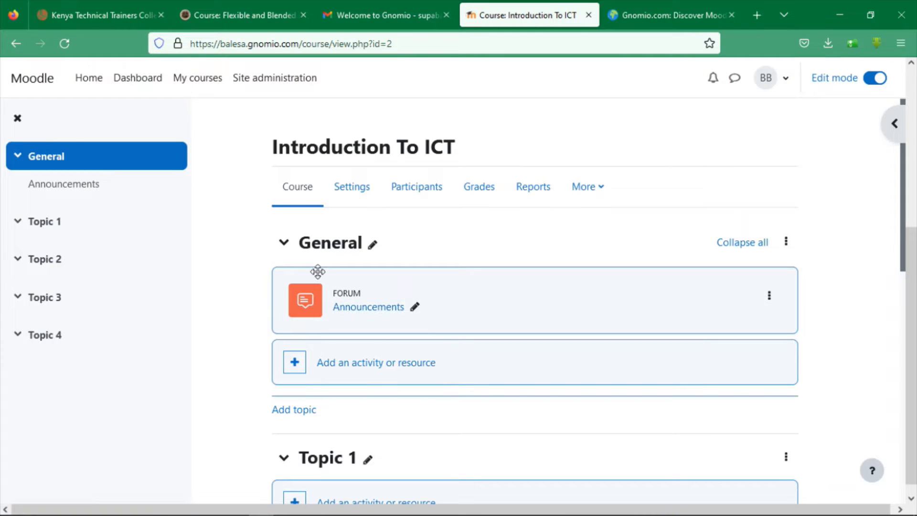
left_click(360, 311)
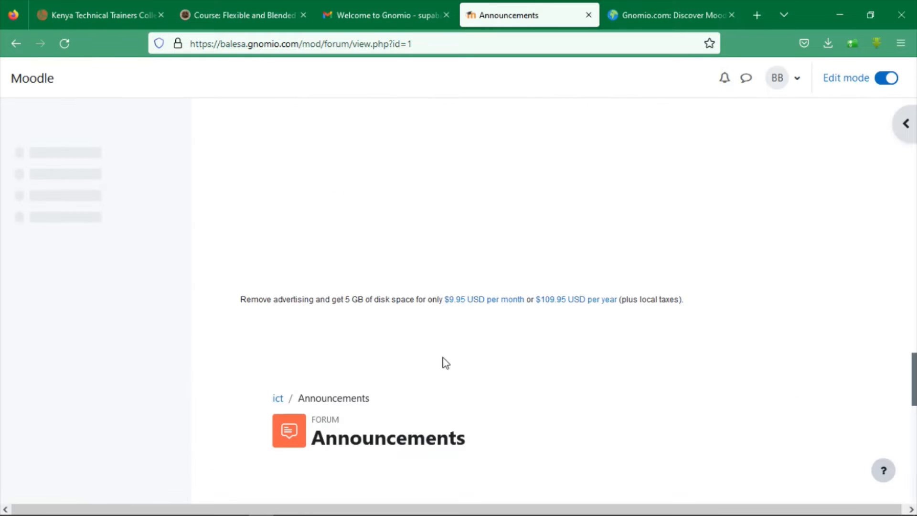
Return from the Announcements forum to Topic 1 of the Introduction To ICT course
left_click_drag(909, 152, 909, 297)
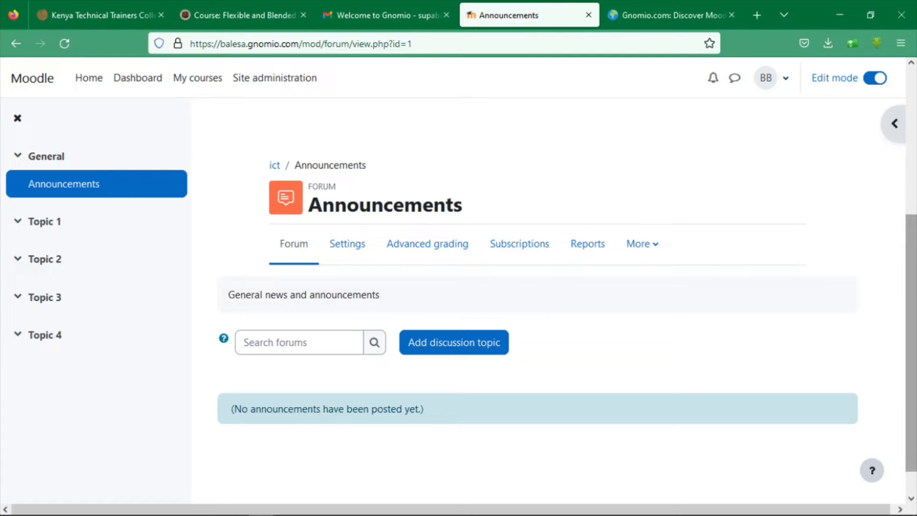
mouse_move(912, 298)
left_mouse_down()
mouse_move(913, 188)
mouse_move(912, 286)
left_mouse_up()
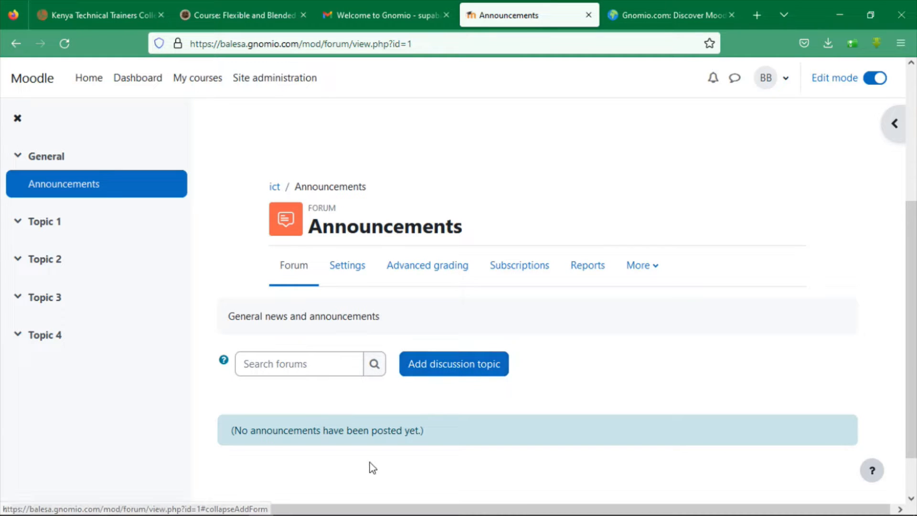
left_click_drag(912, 295, 914, 161)
left_click(40, 225)
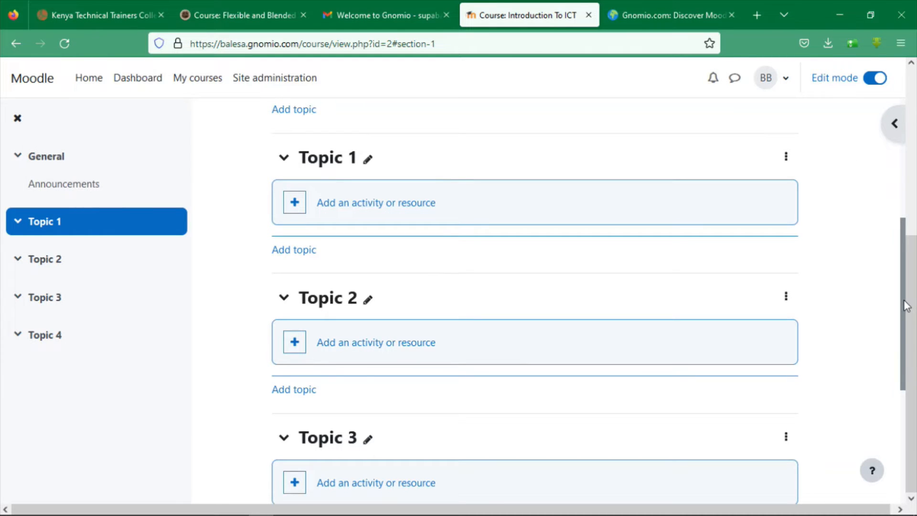
Browse the Activities and Resources choices under General, then pick Label
scroll(900, 266, "up", 5)
left_click_drag(904, 196, 913, 170)
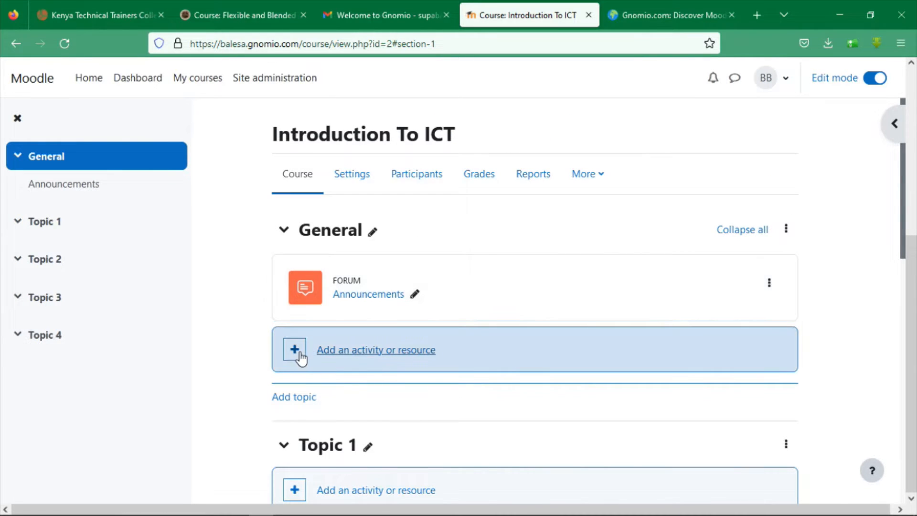
left_click(337, 358)
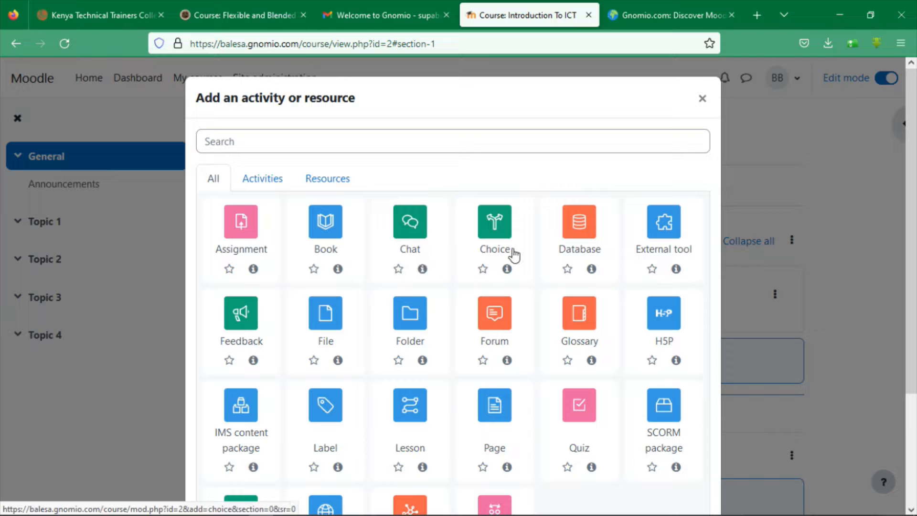
left_click(258, 181)
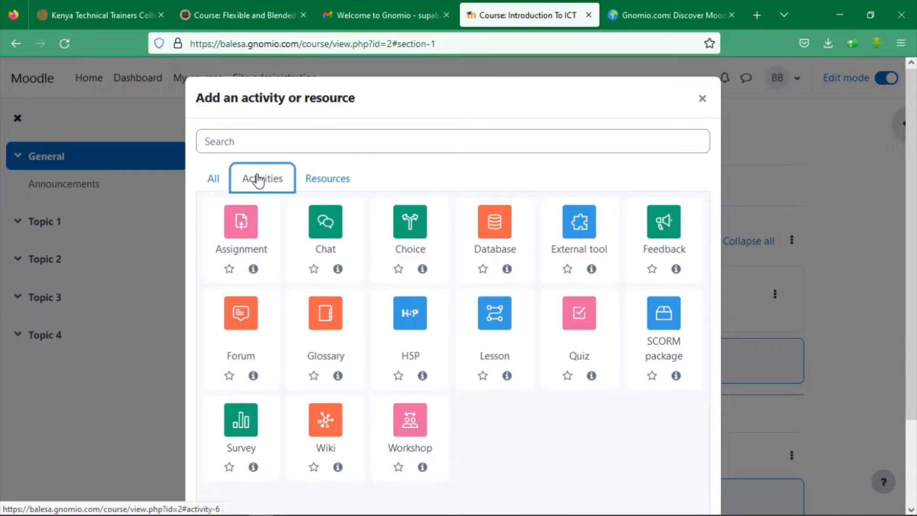
left_click(307, 186)
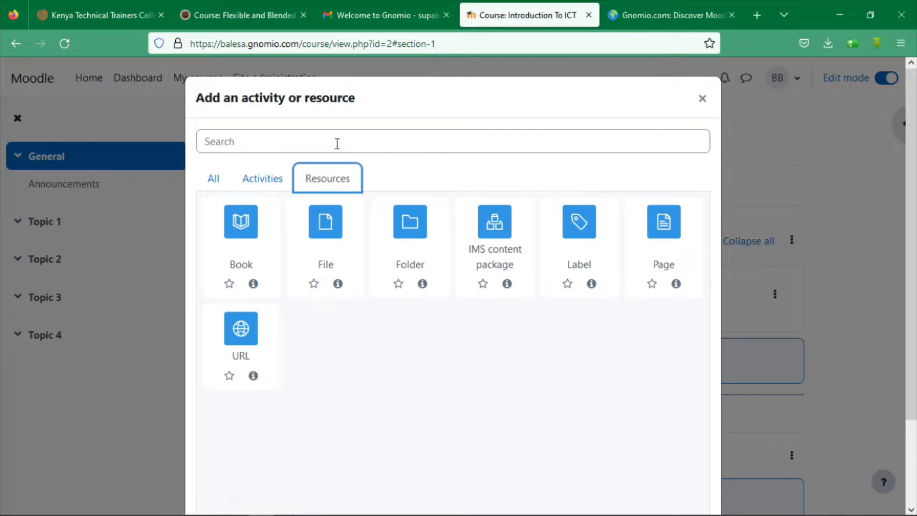
left_click(594, 226)
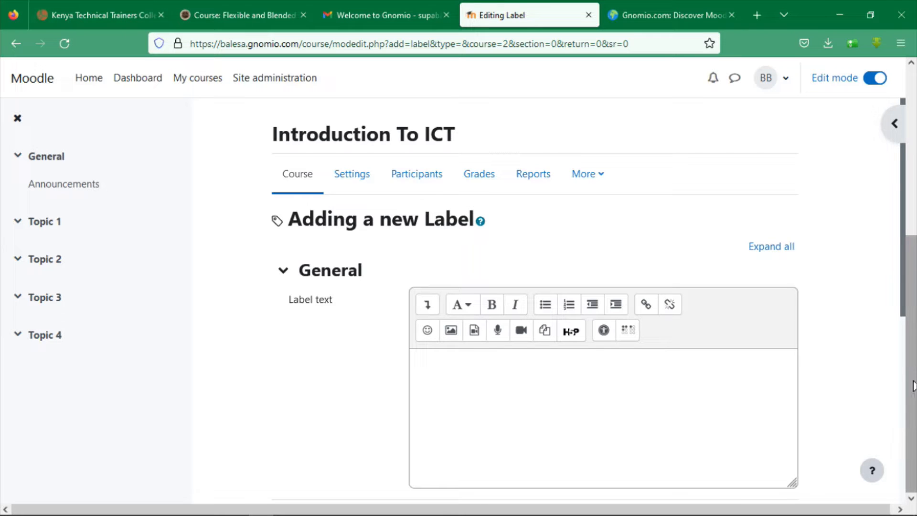
Abandon the label form and reopen the Introduction To ICT course from My courses
left_click(24, 121)
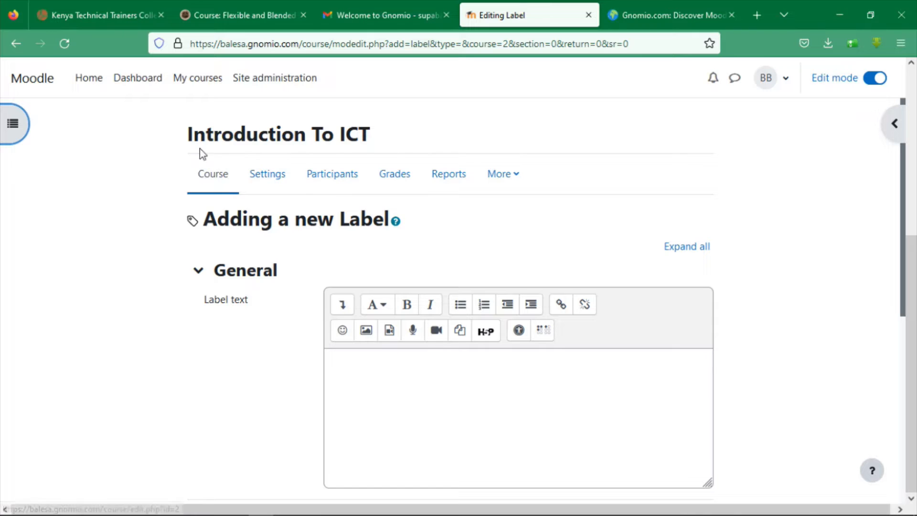
left_click(27, 125)
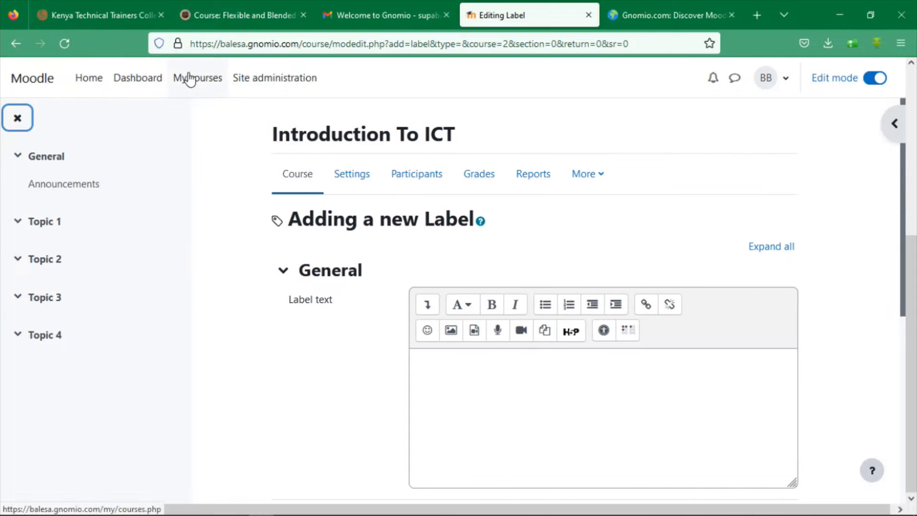
left_click(200, 86)
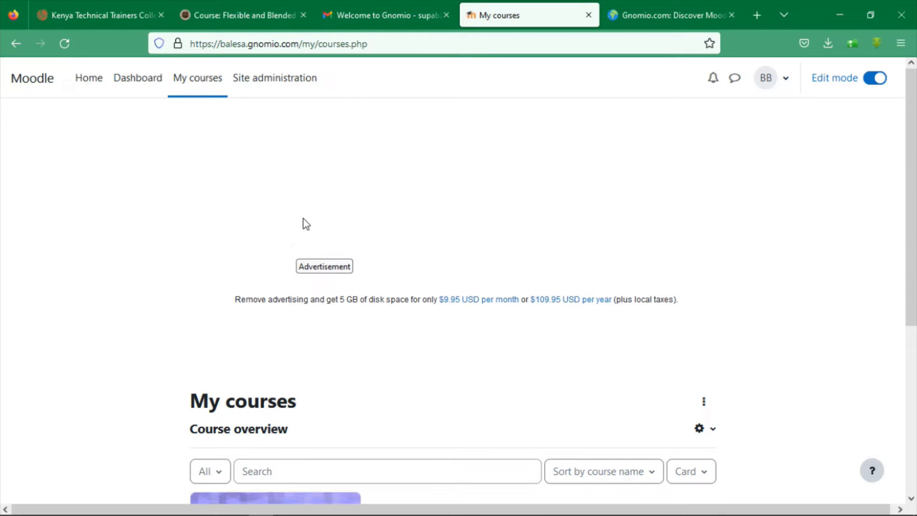
scroll(907, 180, "down", 1)
scroll(907, 191, "down", 5)
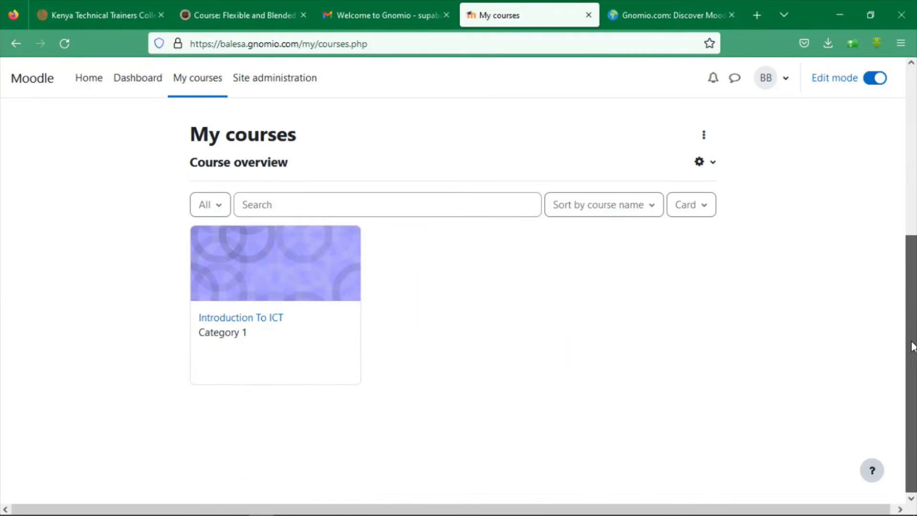
left_click(223, 319)
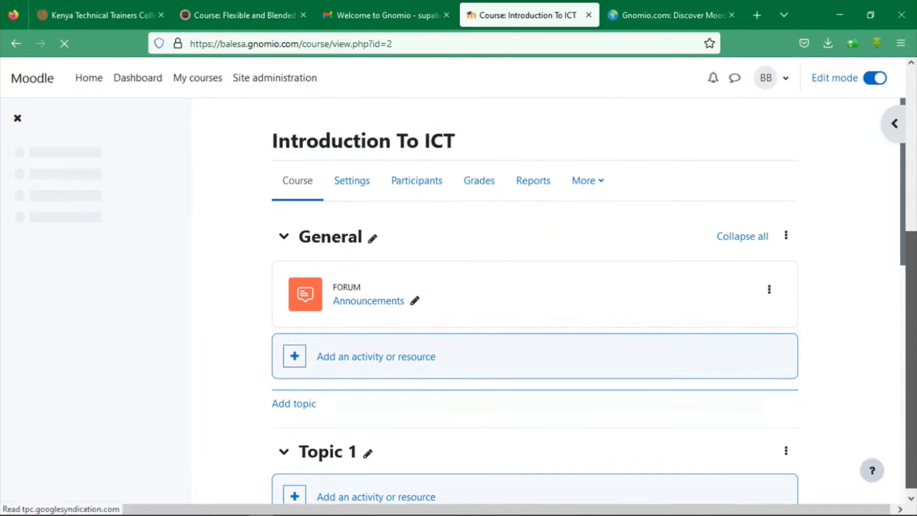
left_click(417, 352)
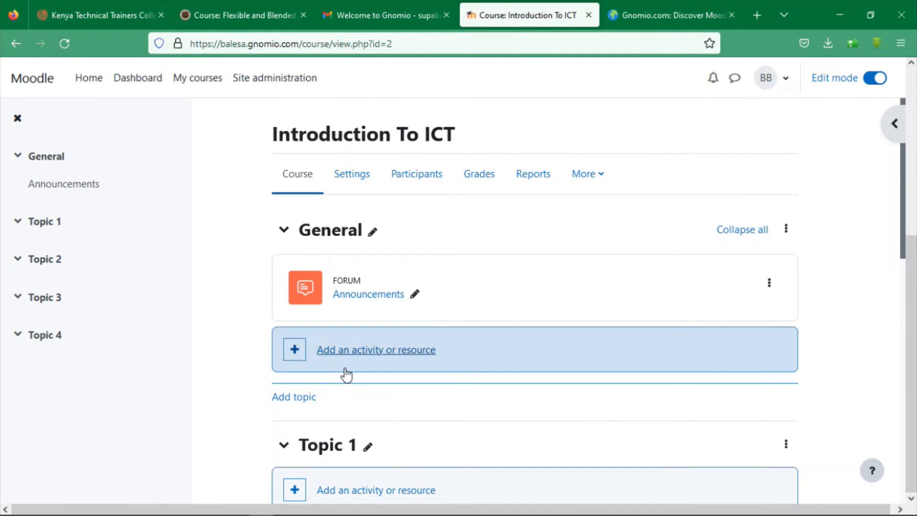
Pick Page from the General section's activity and resource chooser
left_click(296, 353)
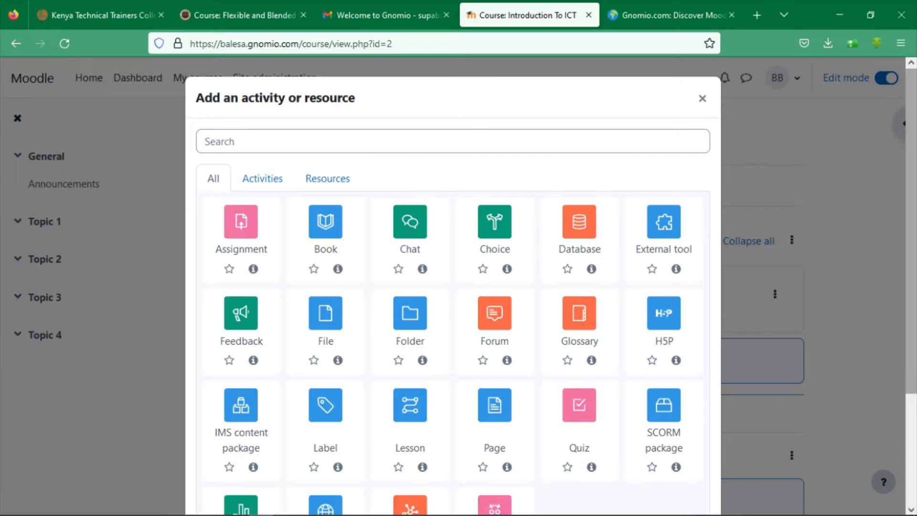
scroll(912, 191, "down", 3)
left_click_drag(912, 191, 913, 251)
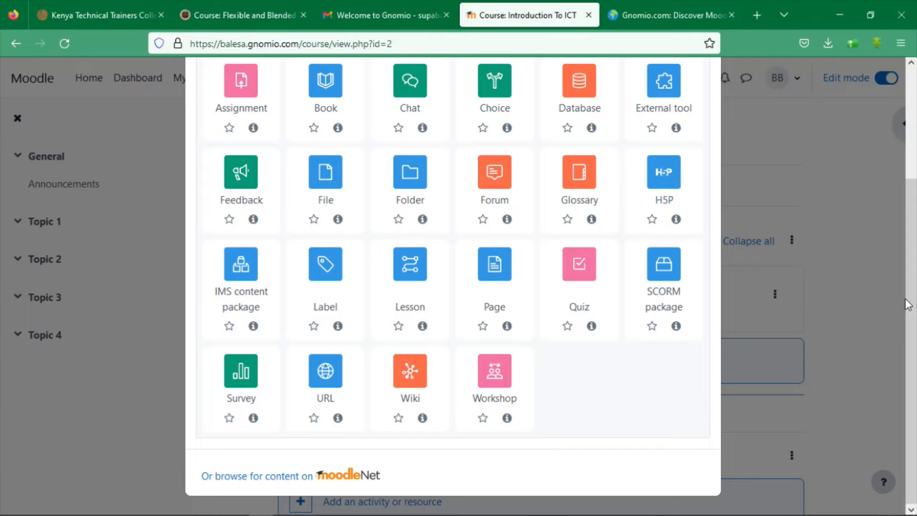
left_click(500, 273)
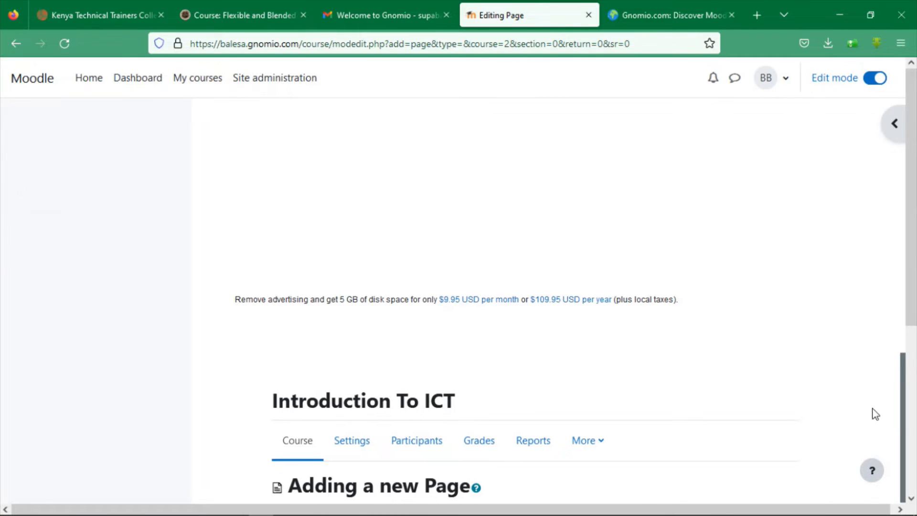
Name the new page 'NITRODUCTION TO THE COURSE'
left_click_drag(913, 280, 915, 447)
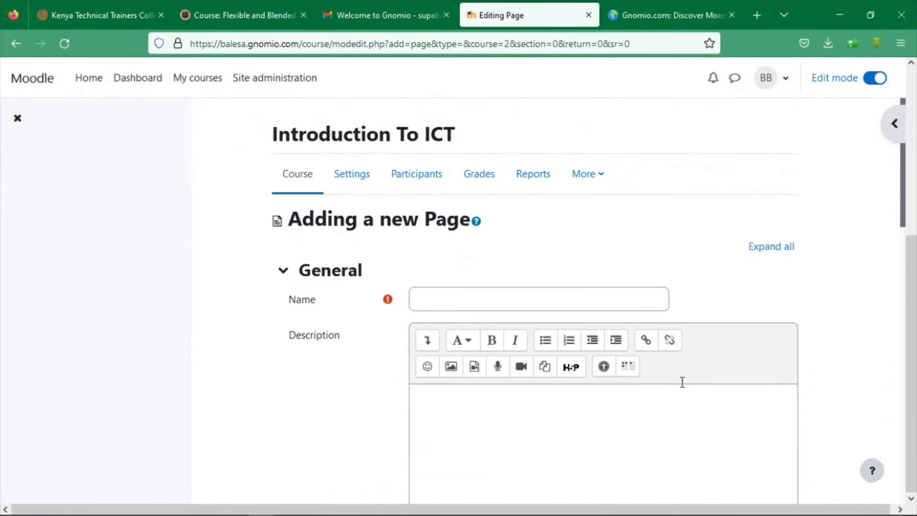
left_click(477, 290)
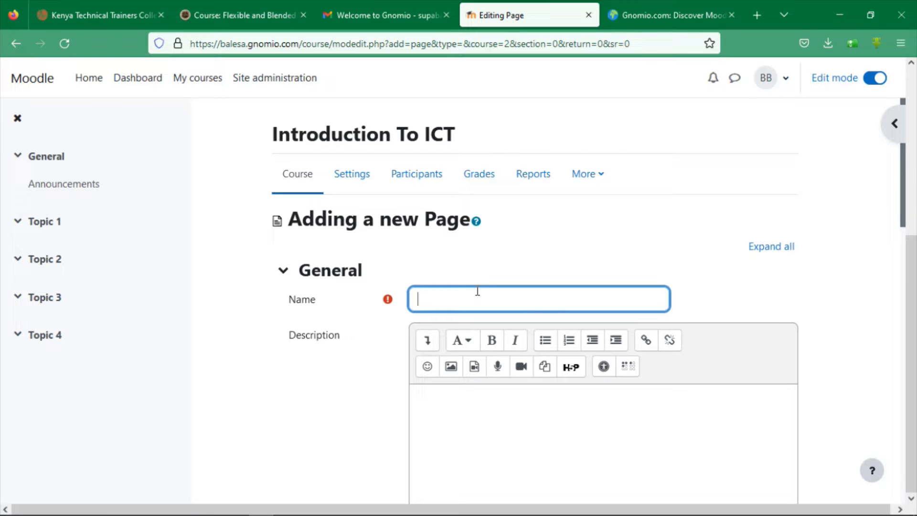
type("NITRODUCTION TO")
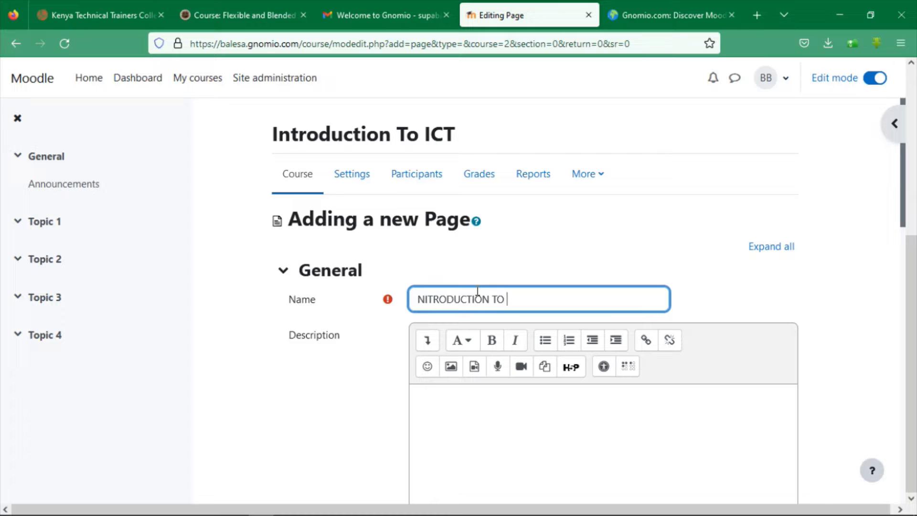
type(" THE COURSE")
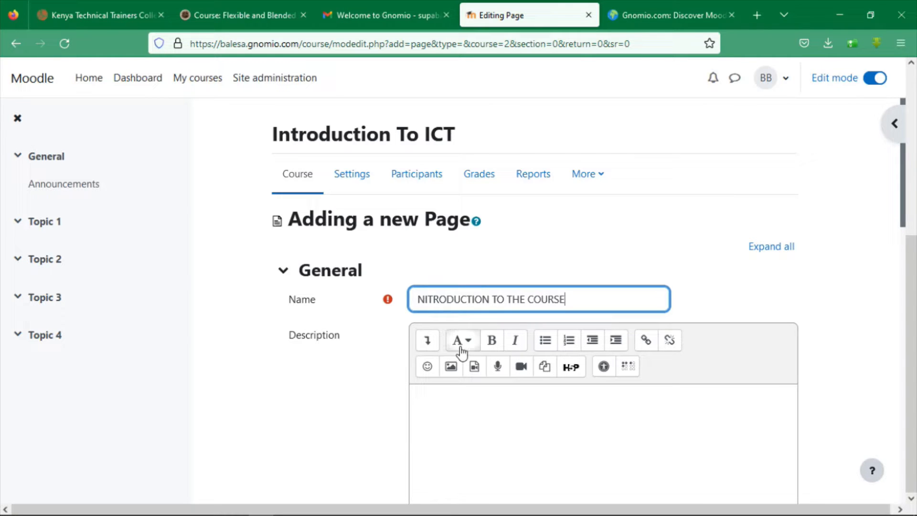
Describe the page as teaching fundamental ICT/Computing knowledge and skills, naming the course facilitator
left_click(495, 397)
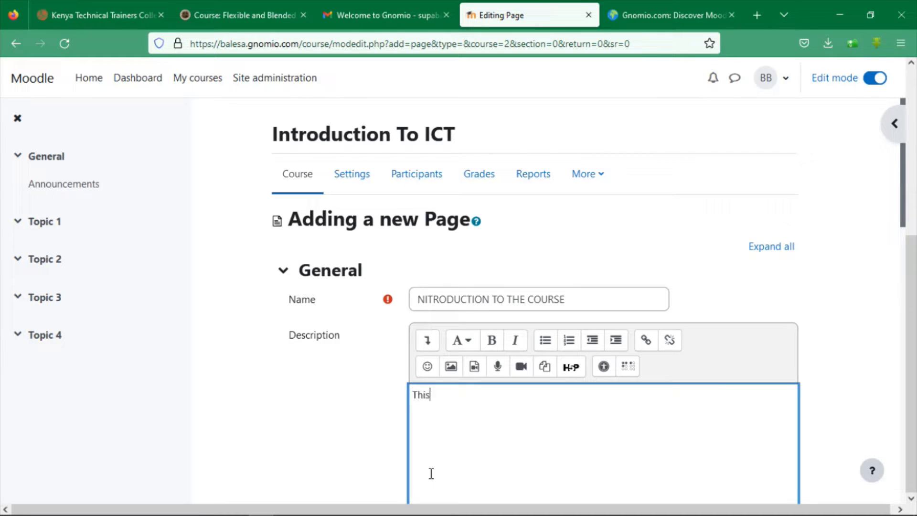
type("This course enable you a")
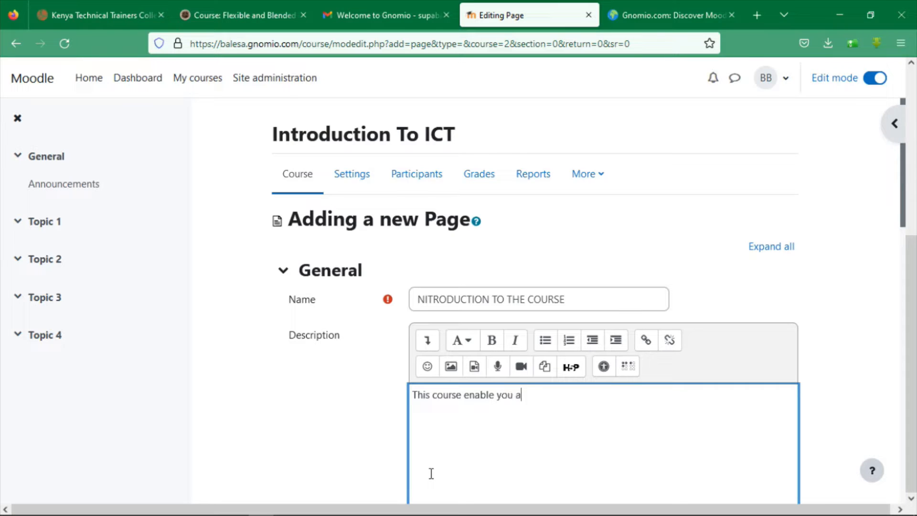
type("cquire fundament")
type("al")
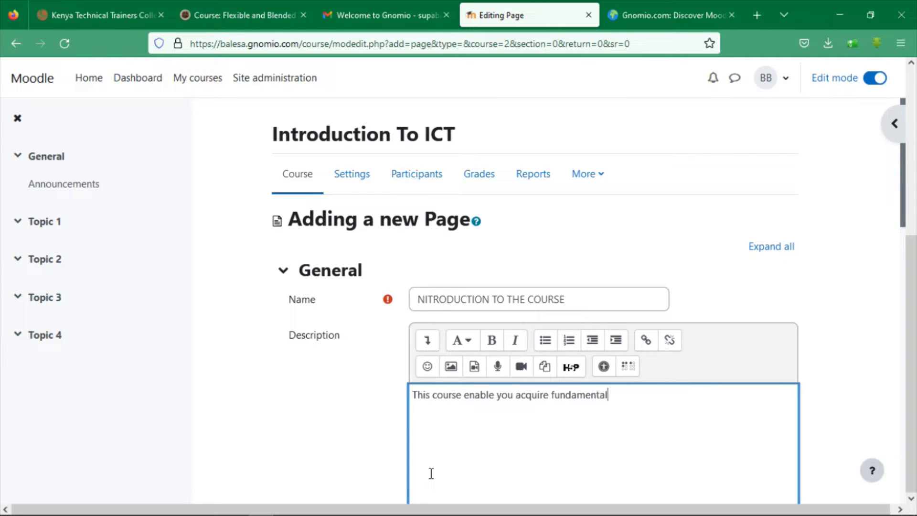
type("a knwoledge and")
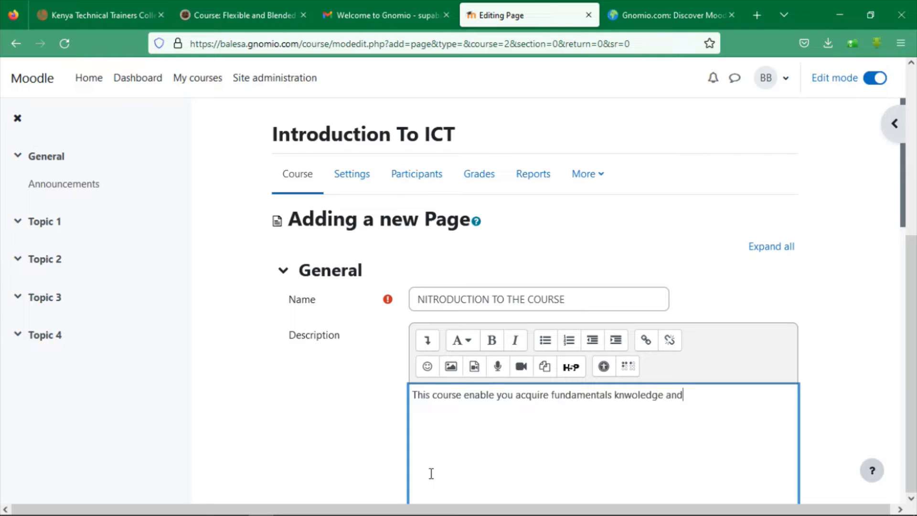
type(" skills of ICT /Computing.")
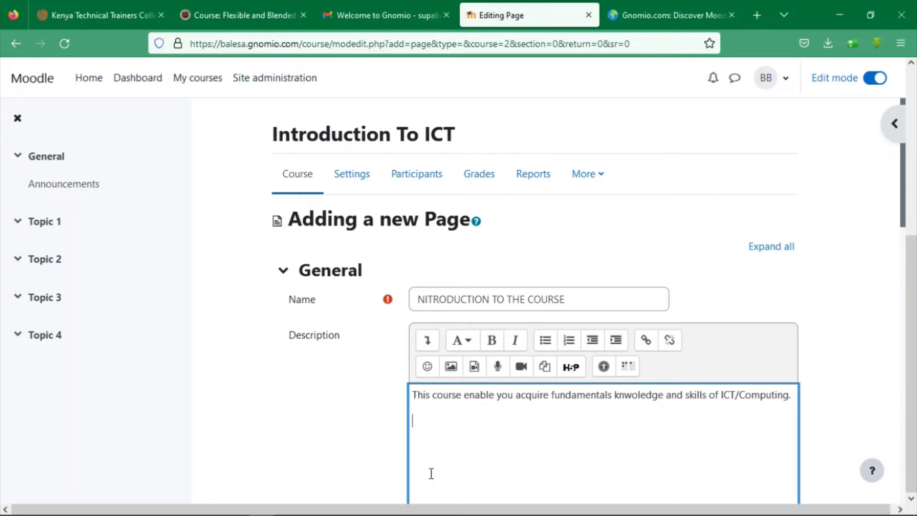
type("The course facilitat")
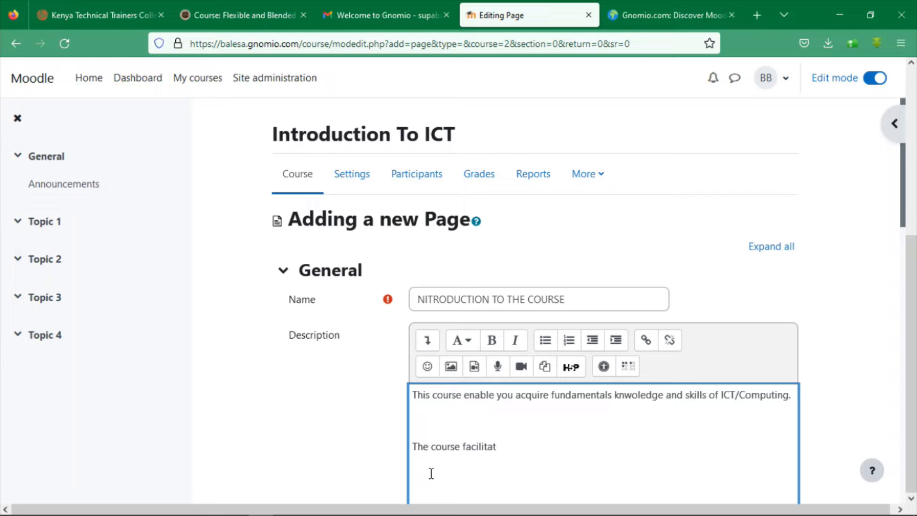
type("orBillas Balesa")
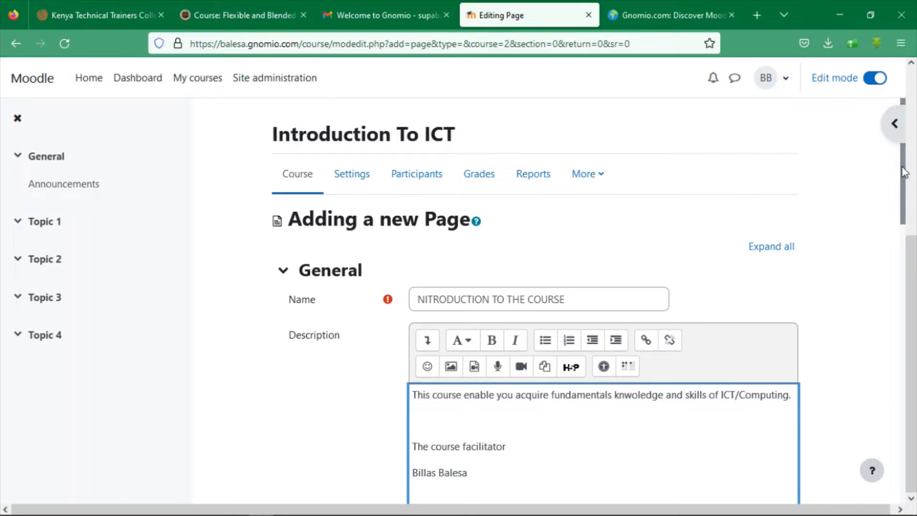
Attempt to save and return to the course before any page content is entered
left_click_drag(904, 191, 897, 343)
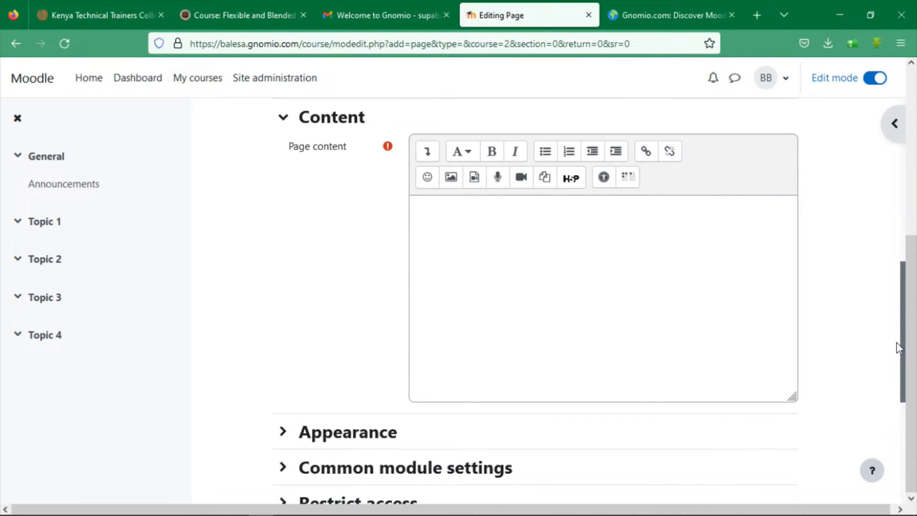
left_click_drag(902, 286, 906, 396)
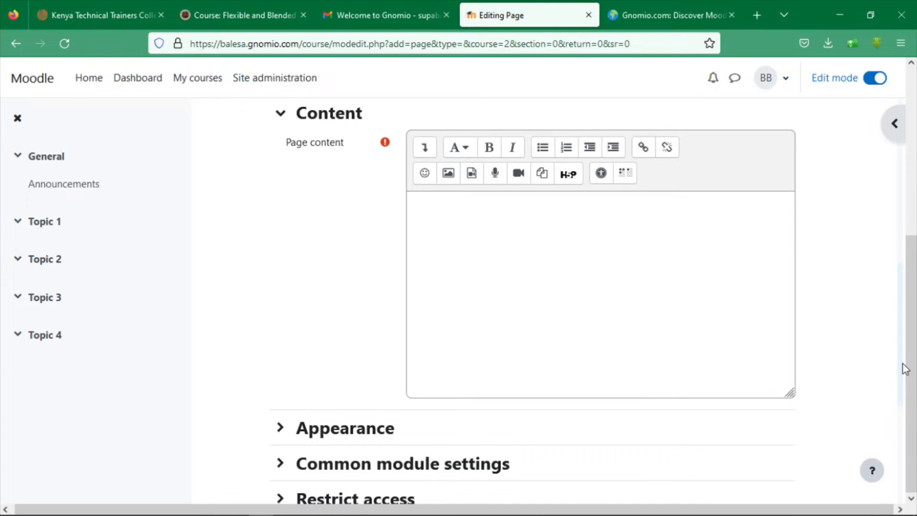
left_click_drag(901, 364, 901, 464)
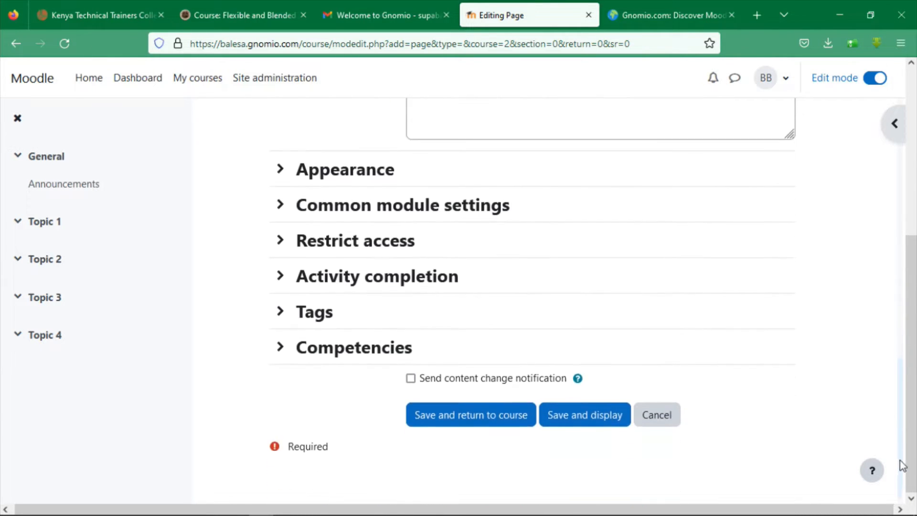
left_click(482, 428)
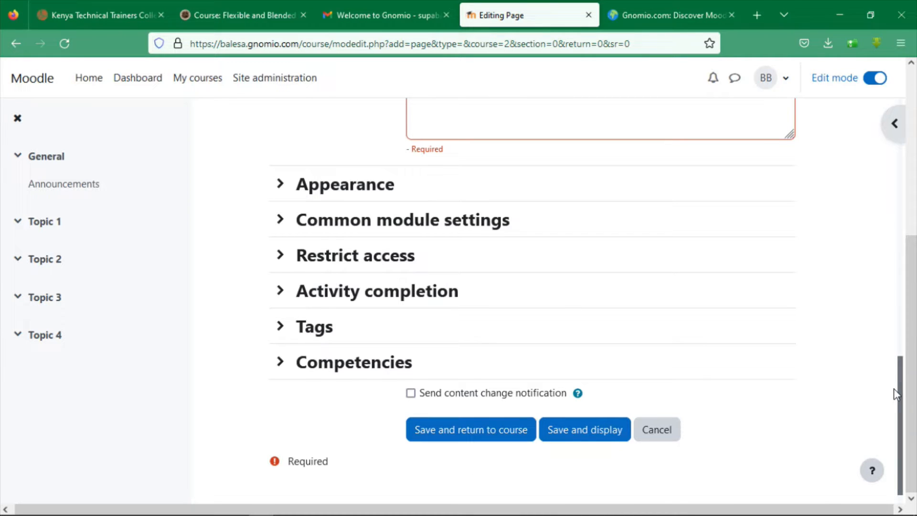
Enter page content 'Topics to be cover are ....' and save back to the course
left_click_drag(894, 388, 900, 290)
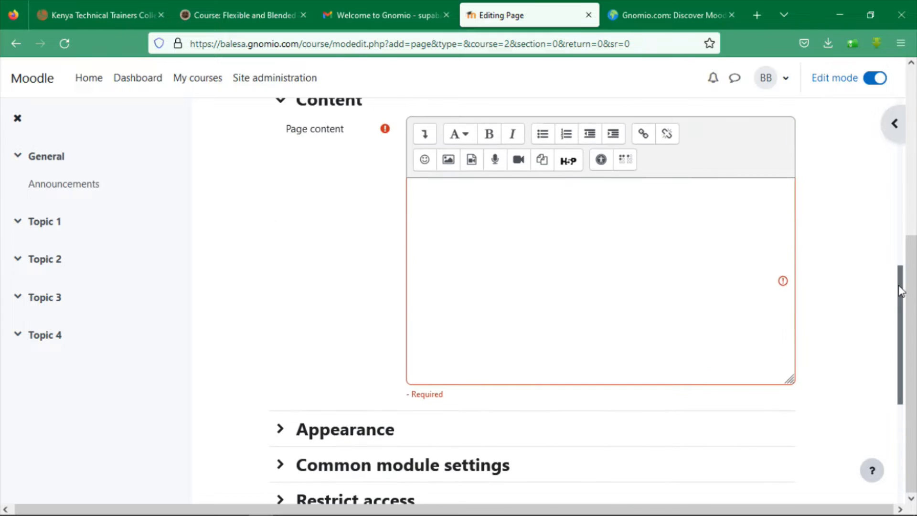
left_click(625, 214)
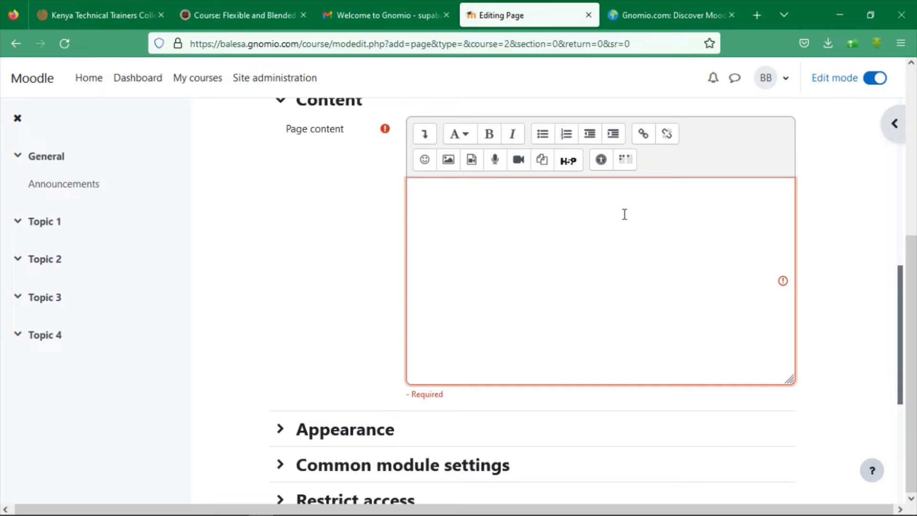
type("T")
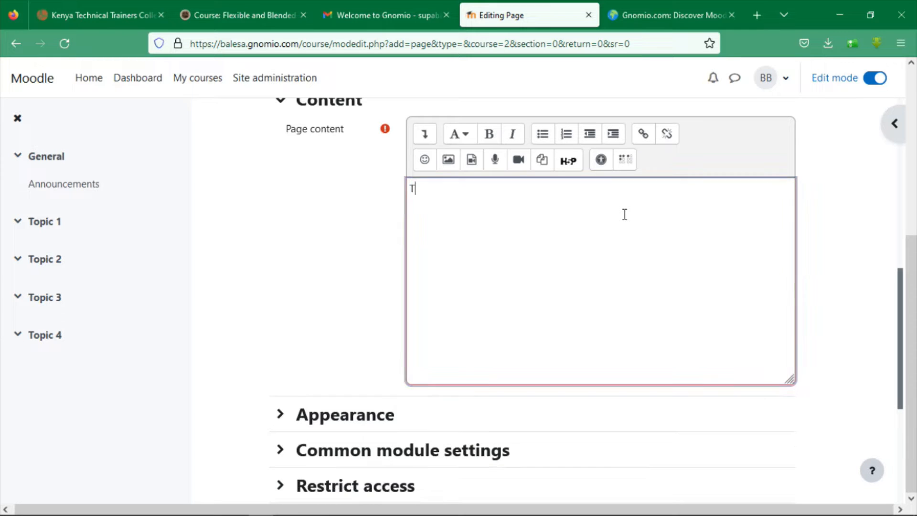
type("opics t")
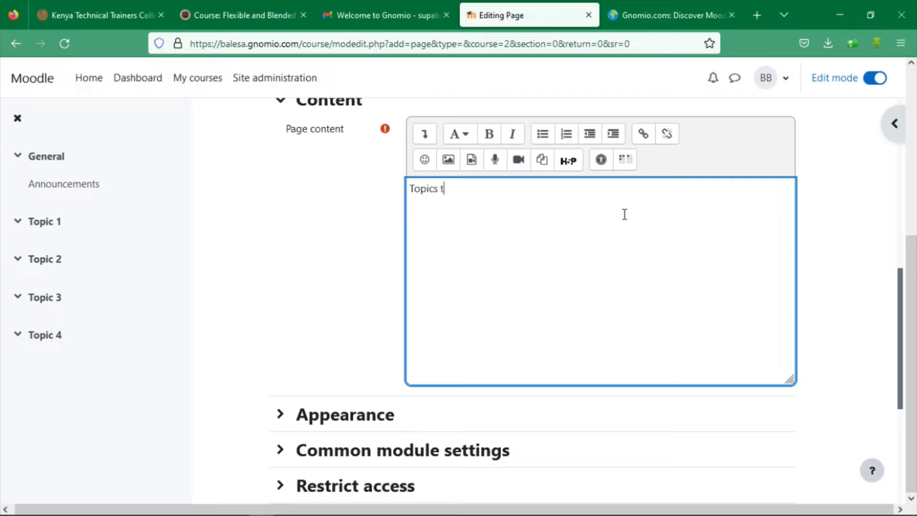
type("o be cover are  ")
type(".....")
scroll(890, 311, "down", 5)
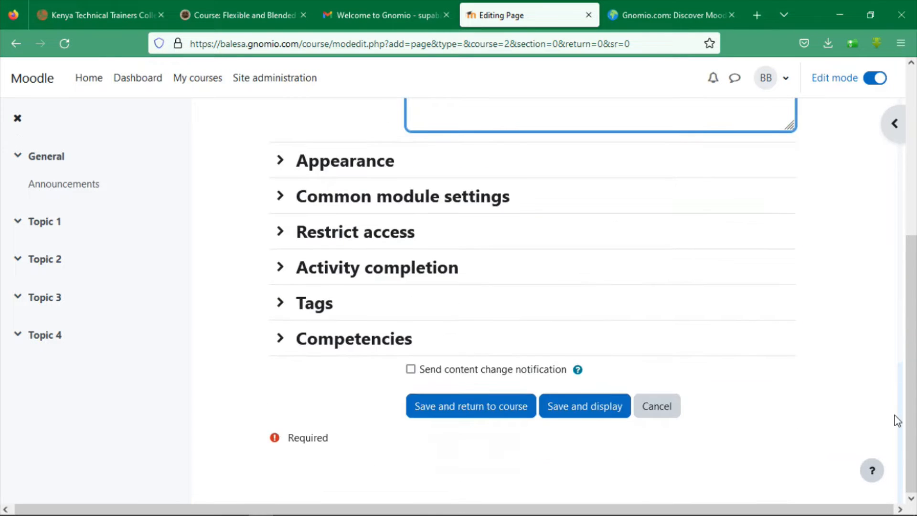
left_click(497, 406)
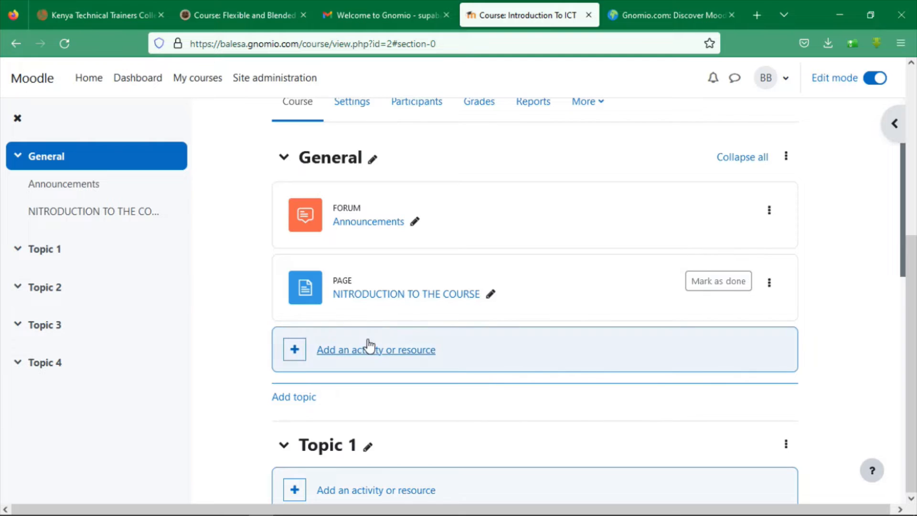
Reopen the General section's activity chooser and select Forum
left_click(349, 357)
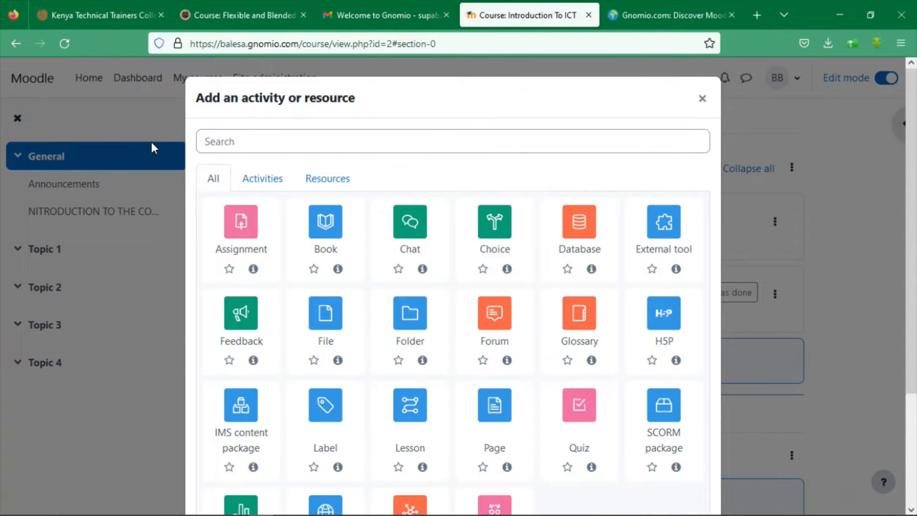
left_click(702, 99)
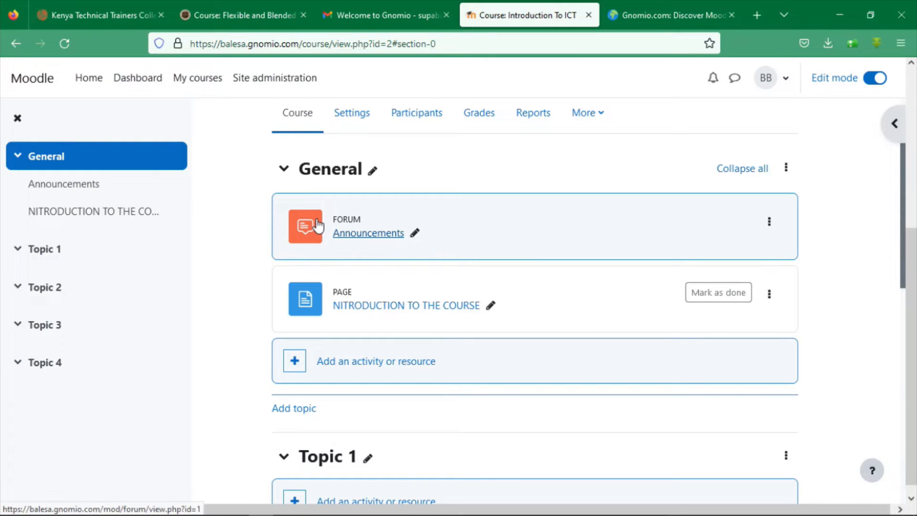
left_click(352, 366)
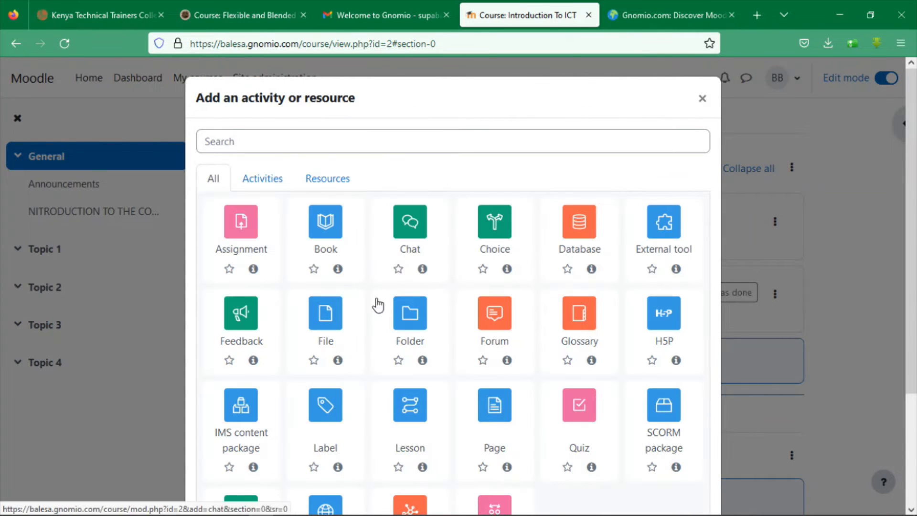
left_click(501, 320)
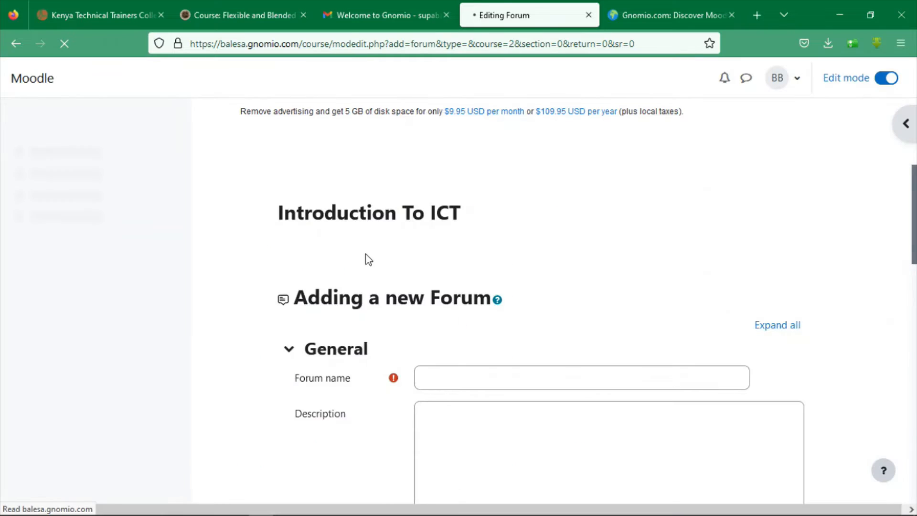
Name the new forum 'Introduction'
left_click_drag(910, 234, 907, 362)
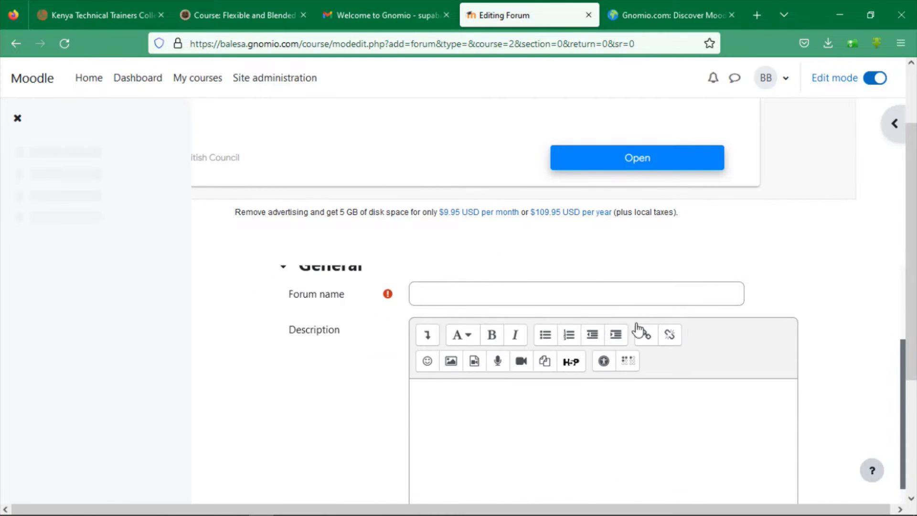
left_click(582, 289)
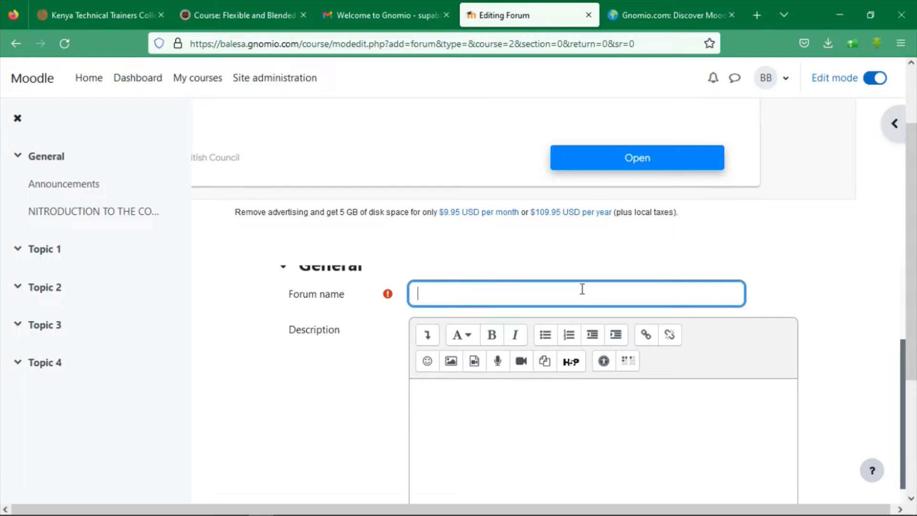
type("Introduction")
scroll(893, 344, "down", 2)
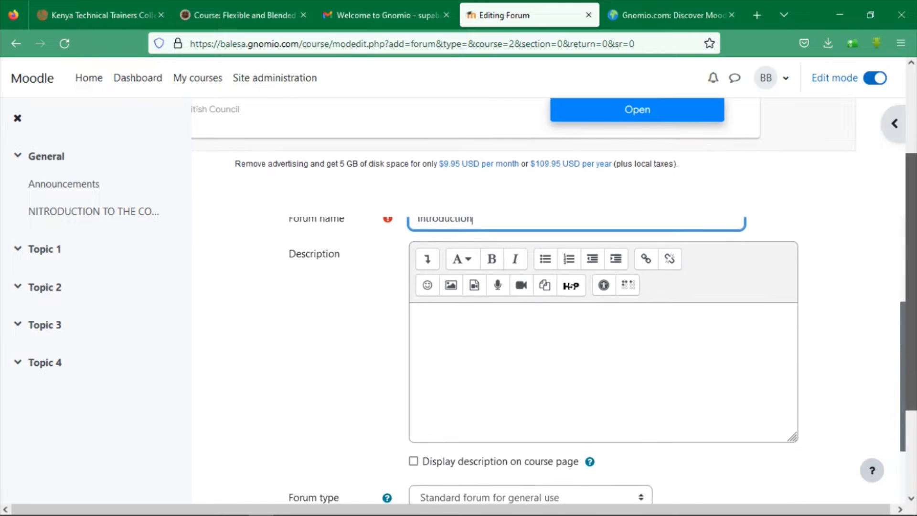
Describe the forum: post a welcoming message, introduce yourself, and let others reply to your forum
left_click(661, 330)
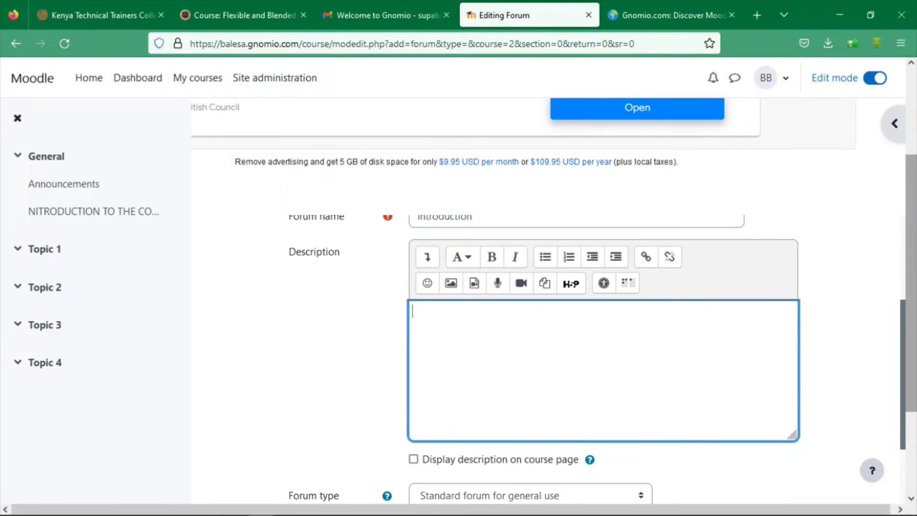
scroll(661, 331, "down", 3)
scroll(895, 364, "up", 3)
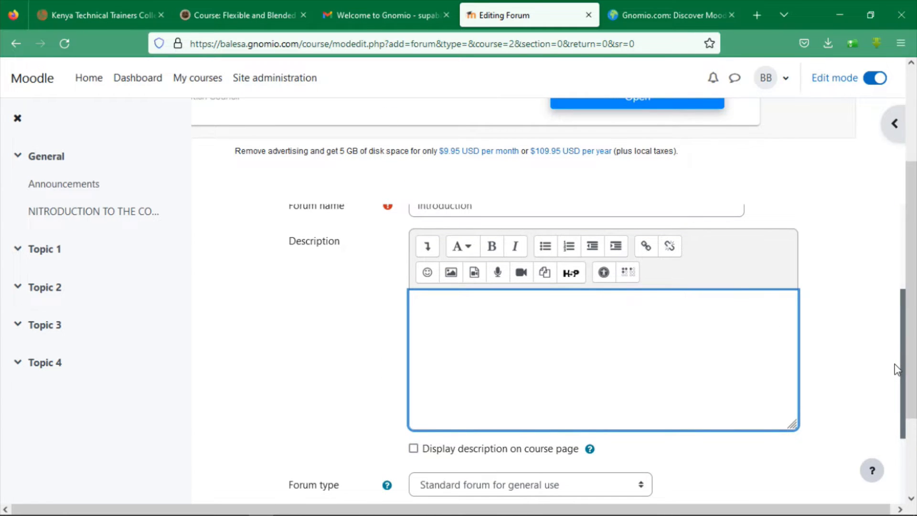
scroll(898, 348, "up", 1)
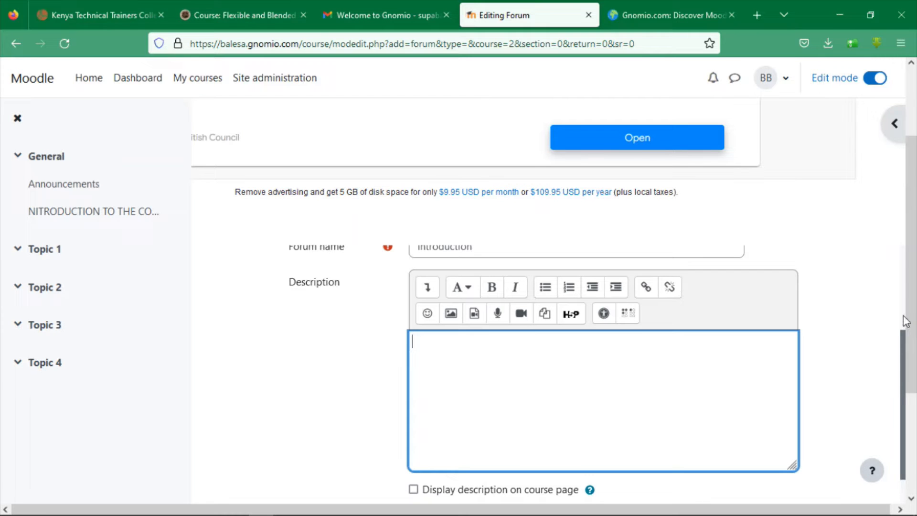
type("Create a discussion a")
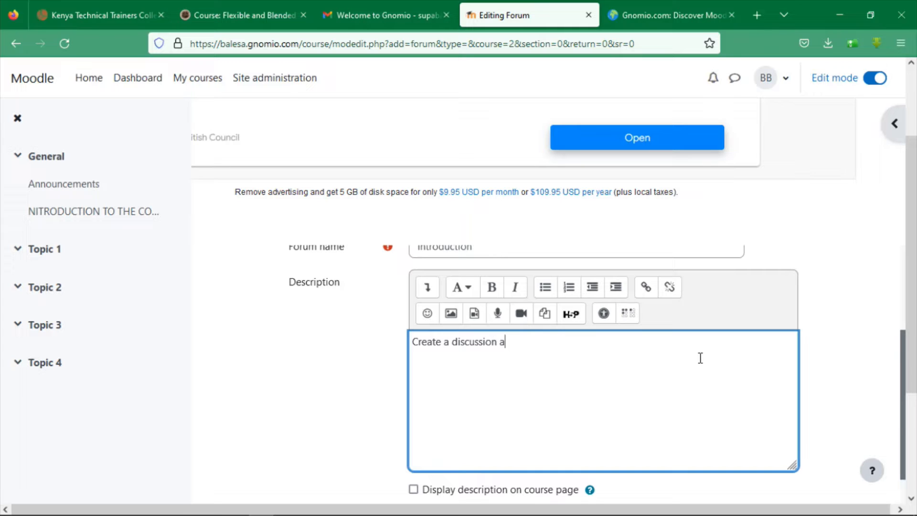
key("BackSpace")
key("BackSpace")
key("BackSpace")
key("BackSpace")
key("BackSpace")
key("BackSpace")
key("BackSpace")
key("BackSpace")
key("BackSpace")
key("BackSpace")
key("BackSpace")
key("BackSpace")
type("a welcoming messa")
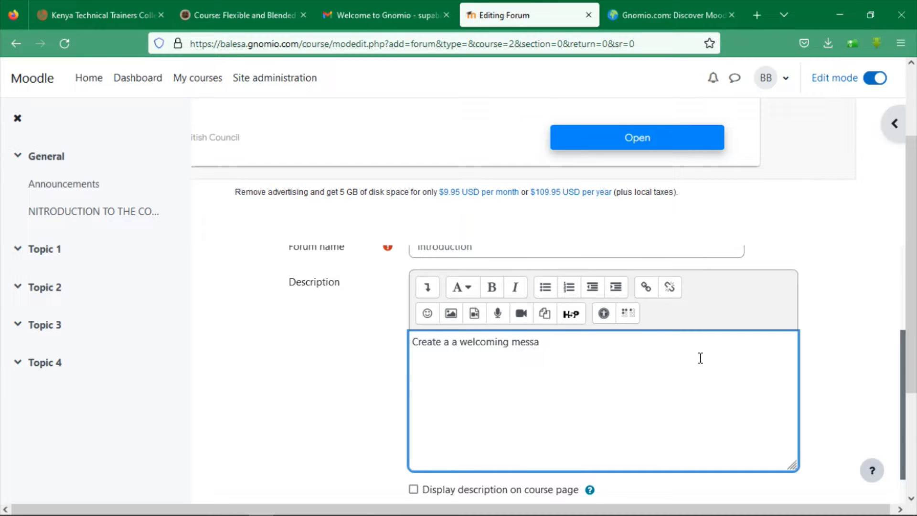
type("ge and introduce y")
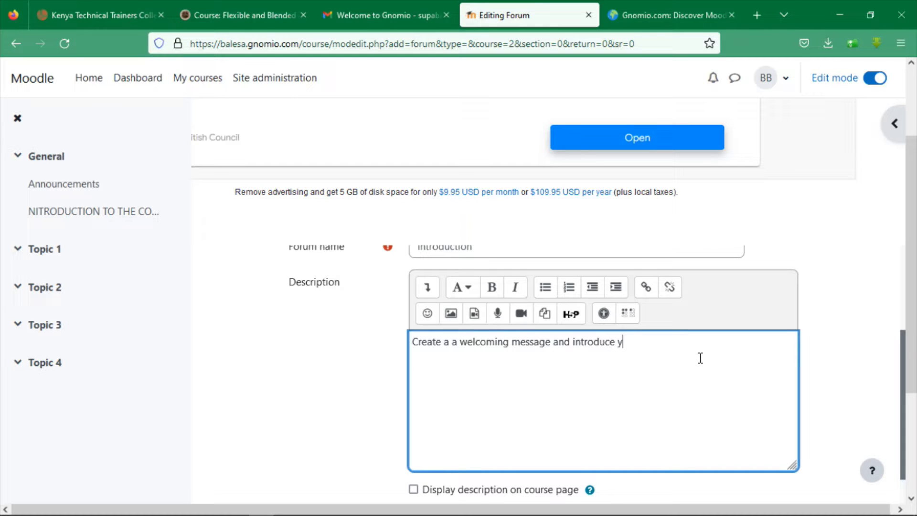
type("ourself")
type(", and let others rep")
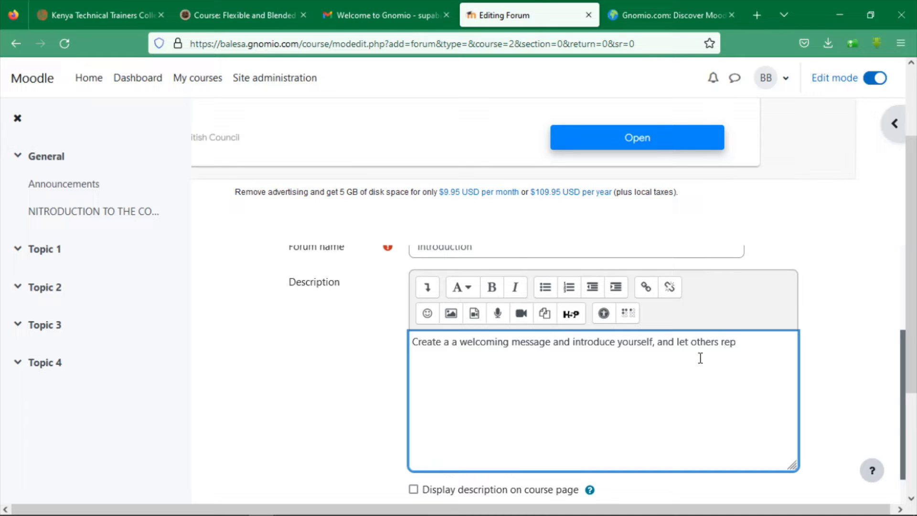
type("ly to ")
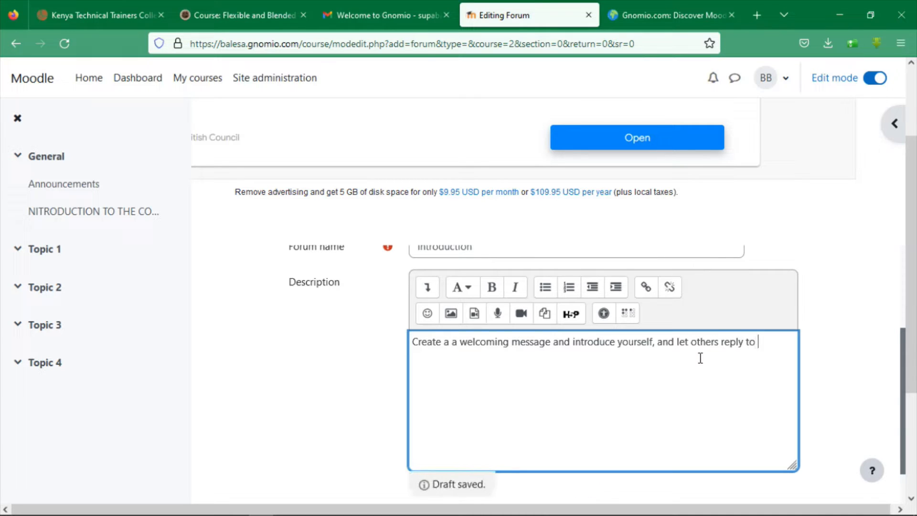
type("your f")
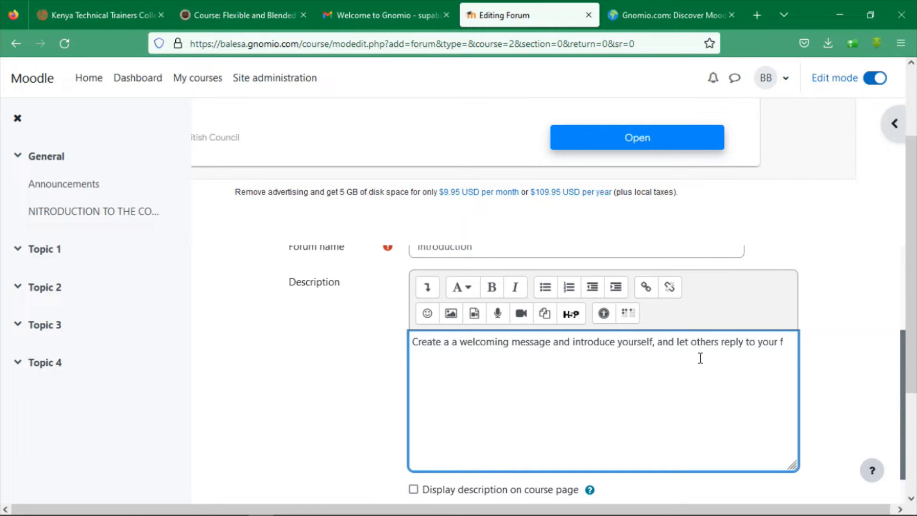
type("orum")
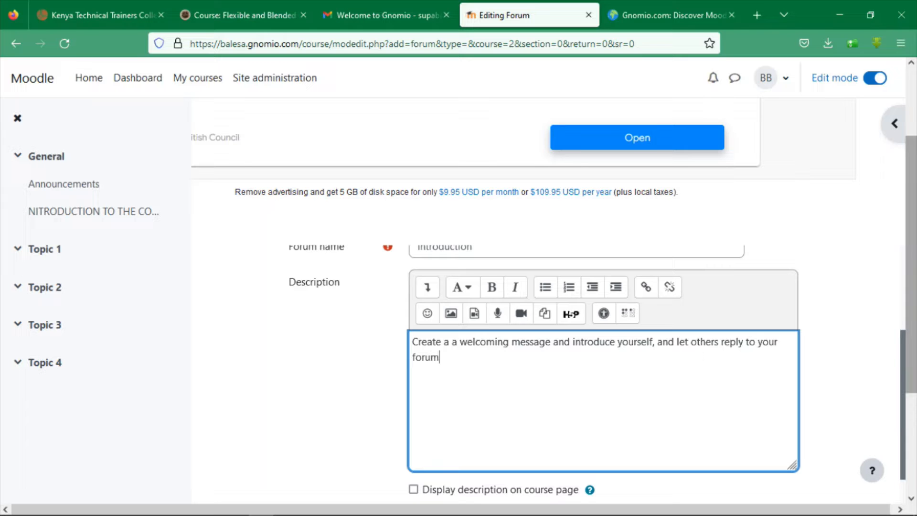
scroll(915, 488, "down", 3)
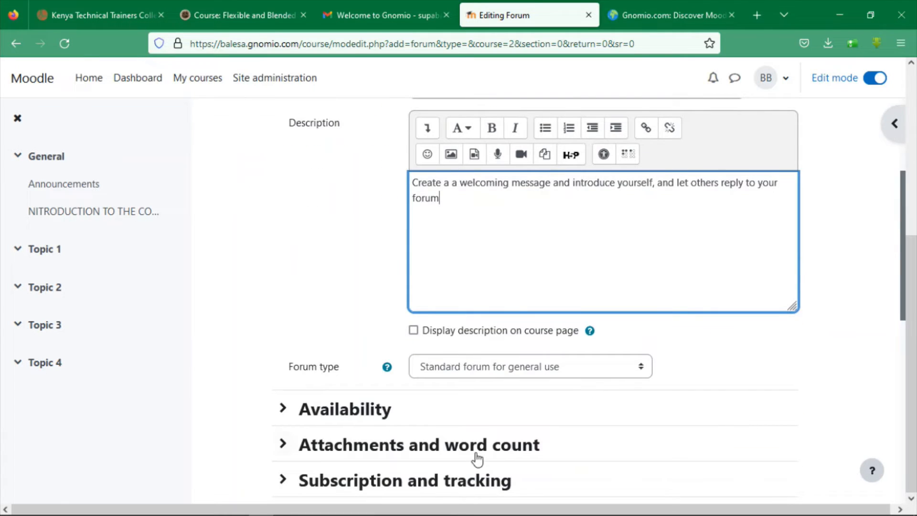
left_click_drag(903, 285, 881, 495)
Save the Introduction forum to the course and open the activity chooser for Topic 1
left_click(481, 421)
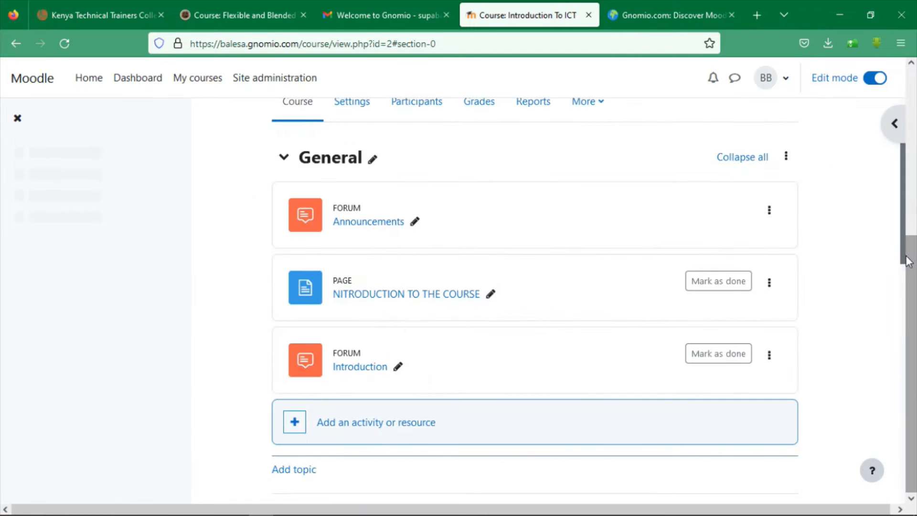
left_click_drag(903, 244, 883, 379)
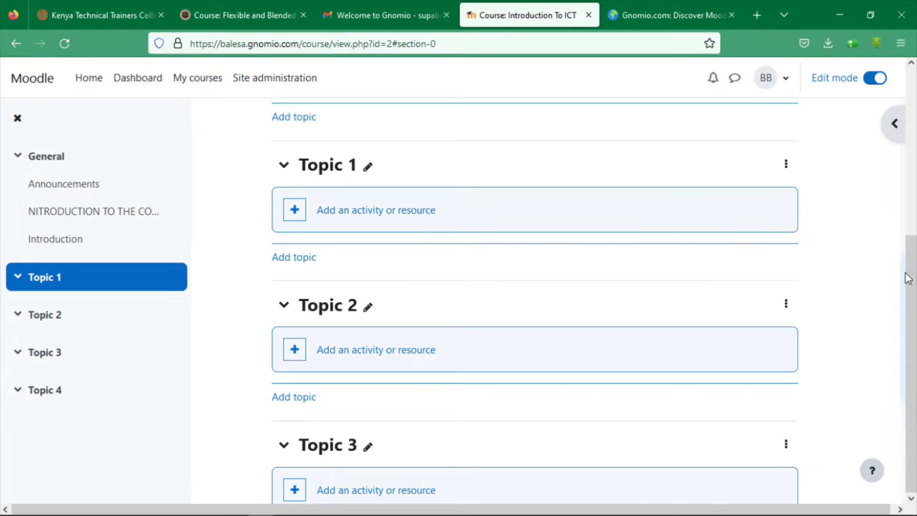
left_click_drag(900, 272, 902, 254)
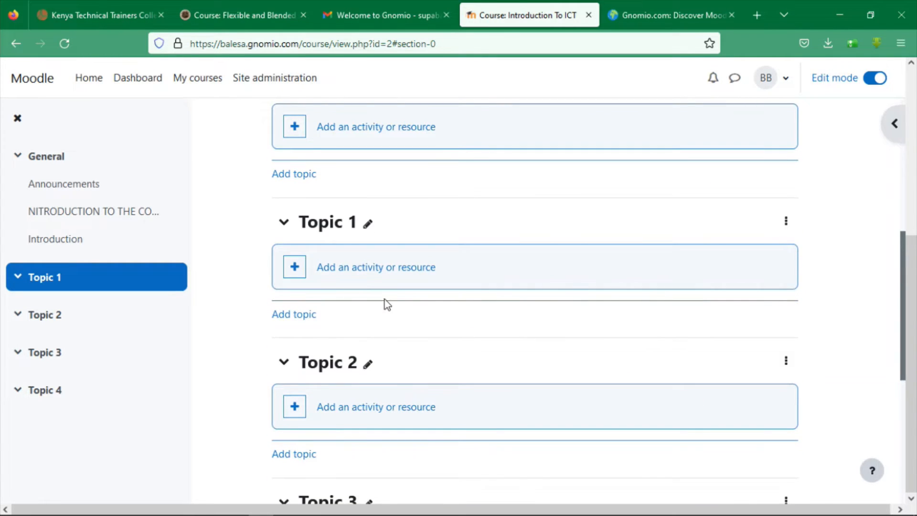
left_click(350, 274)
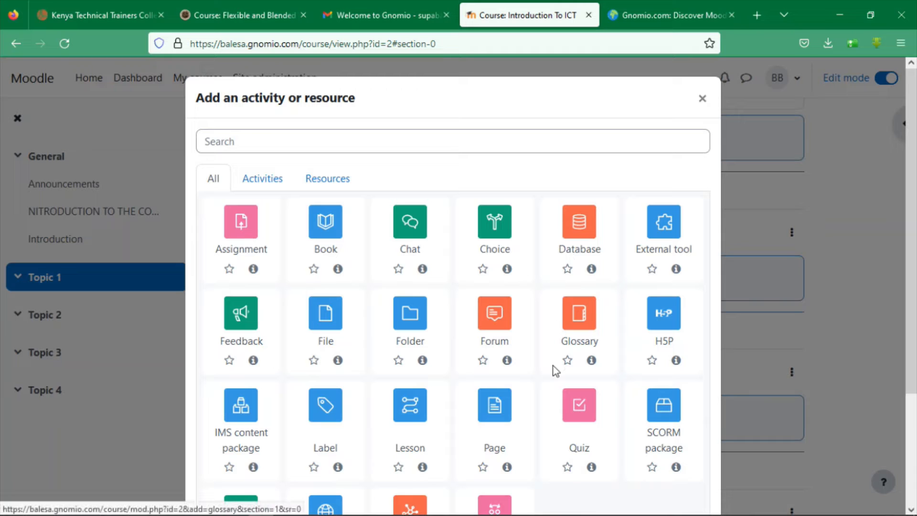
Add a Page resource named 'COMPUTER HARDWARE' to Topic 1
left_click(493, 411)
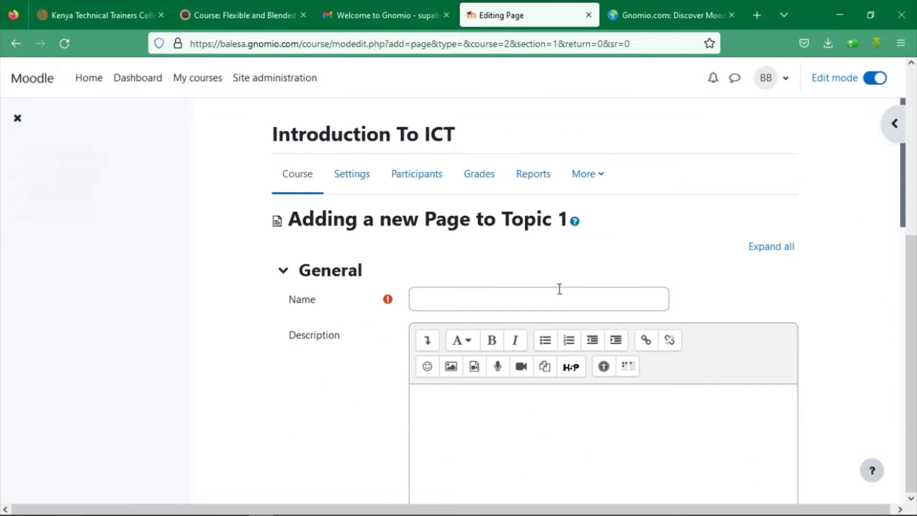
left_click(547, 296)
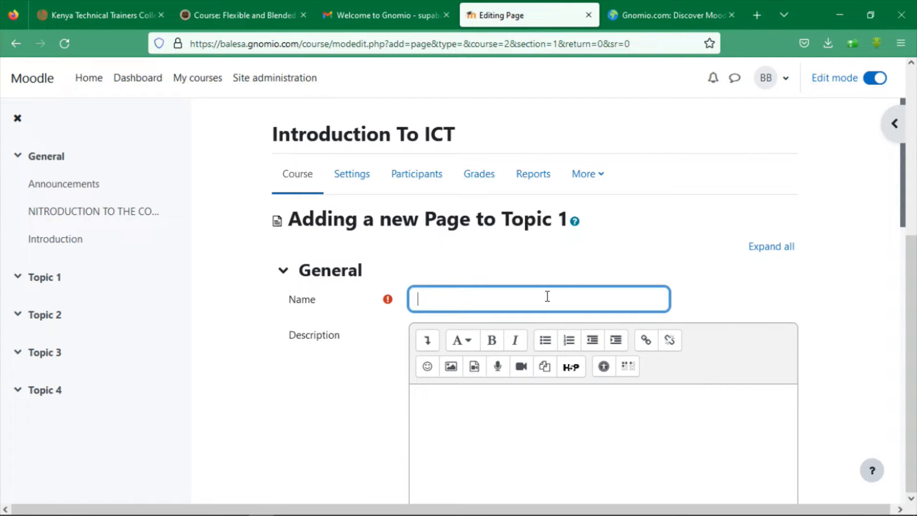
type("COMPUTER HARD")
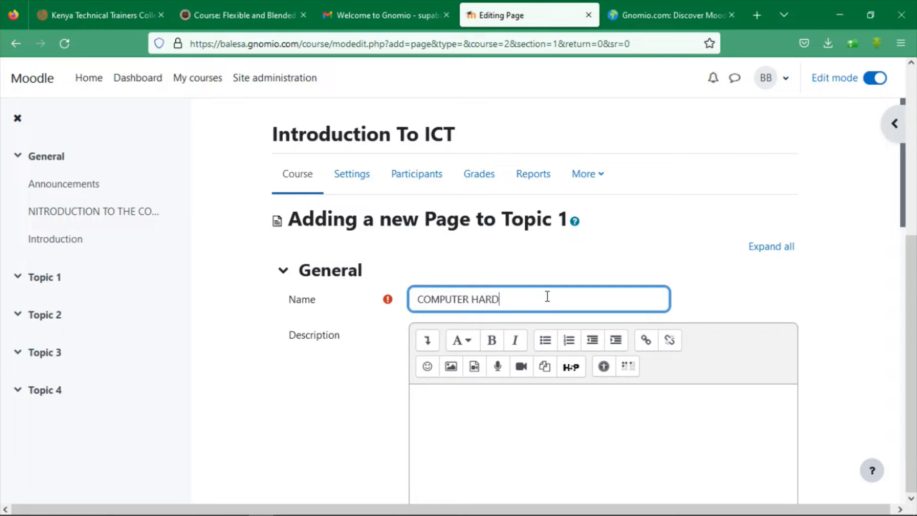
type("WARE")
Describe the page as covering the physical components of a computer system, and close the Gnomio.com tab
left_click(476, 389)
left_click_drag(903, 161, 905, 225)
type("T")
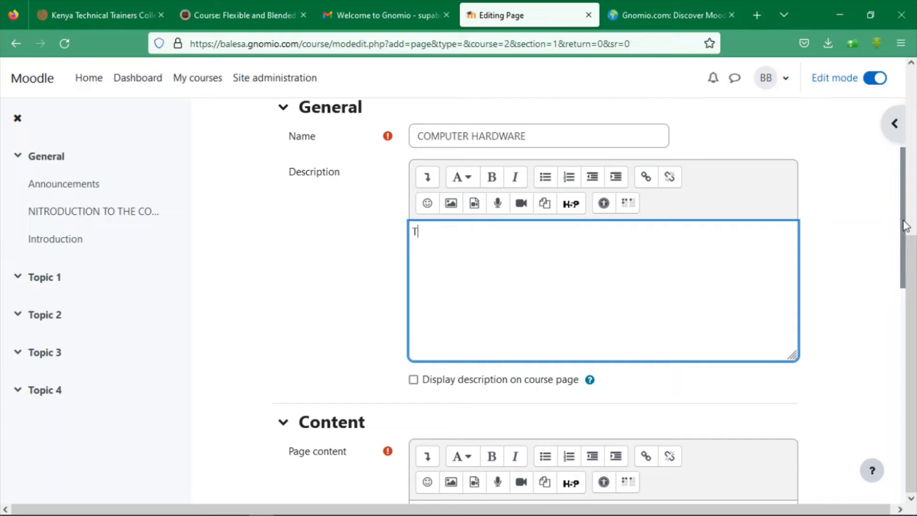
type("his topic covers the phys")
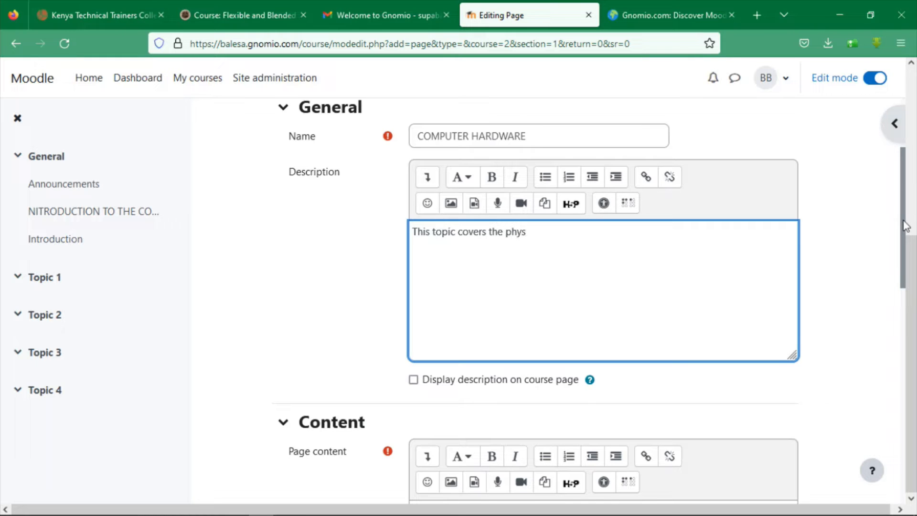
type("ical components of a")
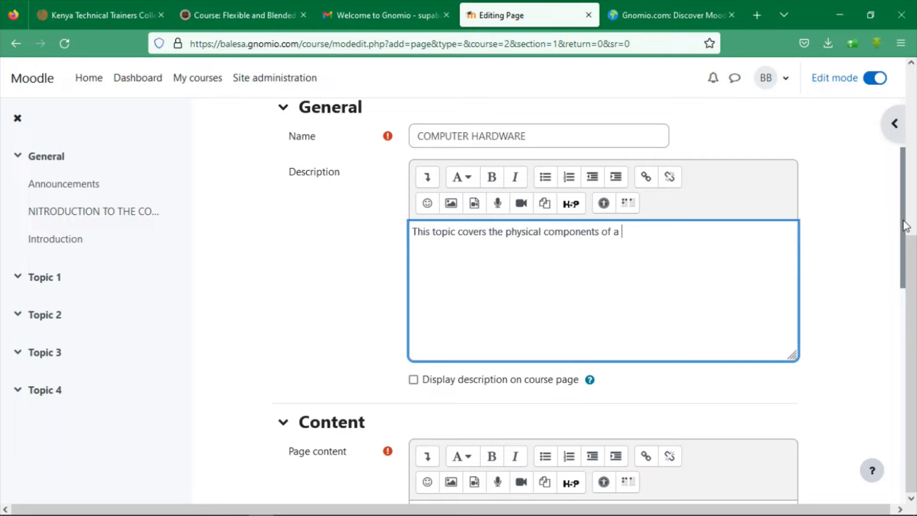
type(" computer system.")
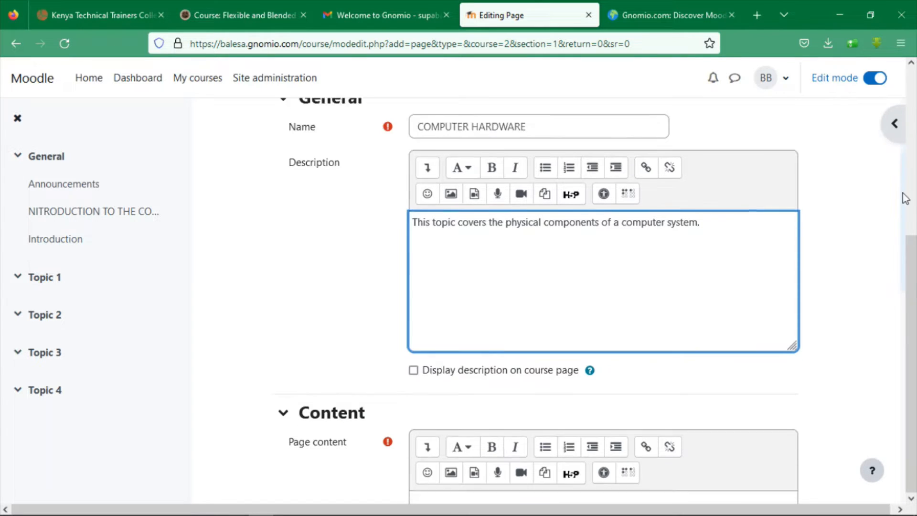
scroll(895, 181, "down", 5)
scroll(897, 282, "down", 1)
left_click(621, 245)
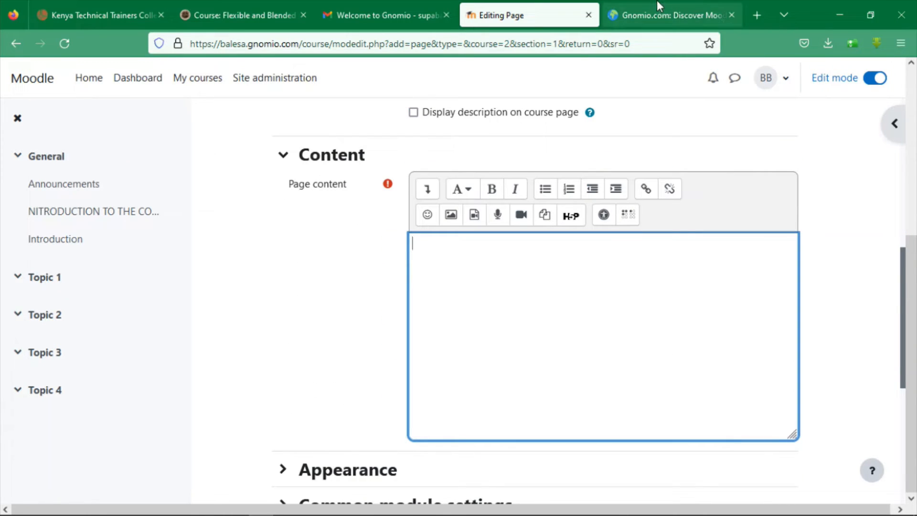
left_click(731, 11)
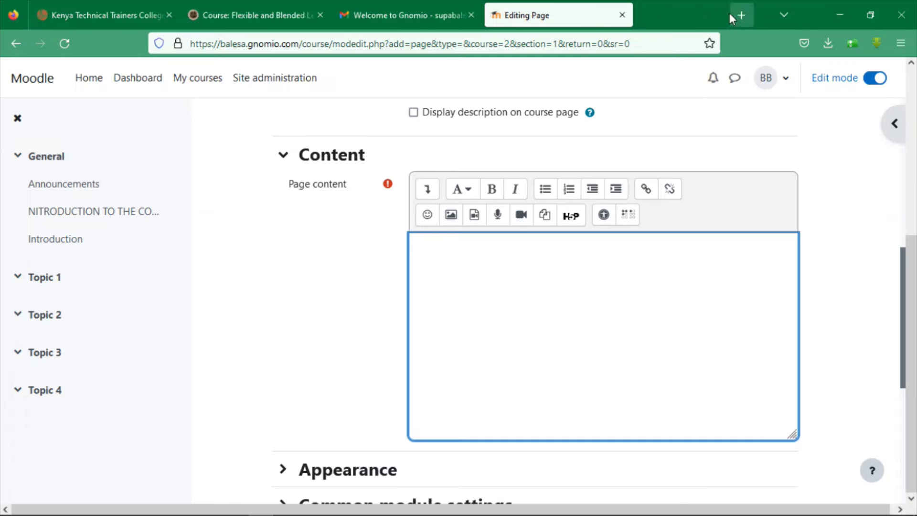
In a new tab, search 'computer hardware', view the Wikipedia article, then go back to the results
left_click(655, 9)
left_click(580, 40)
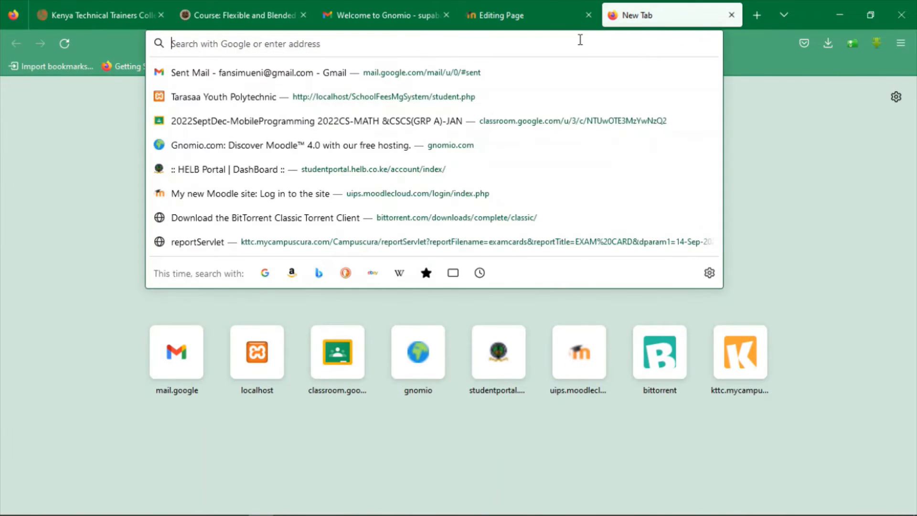
type("hard")
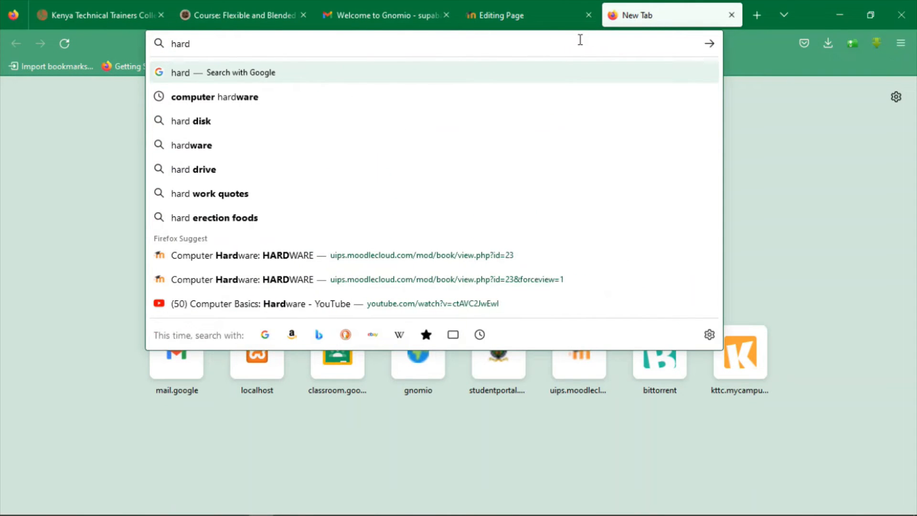
type("ware")
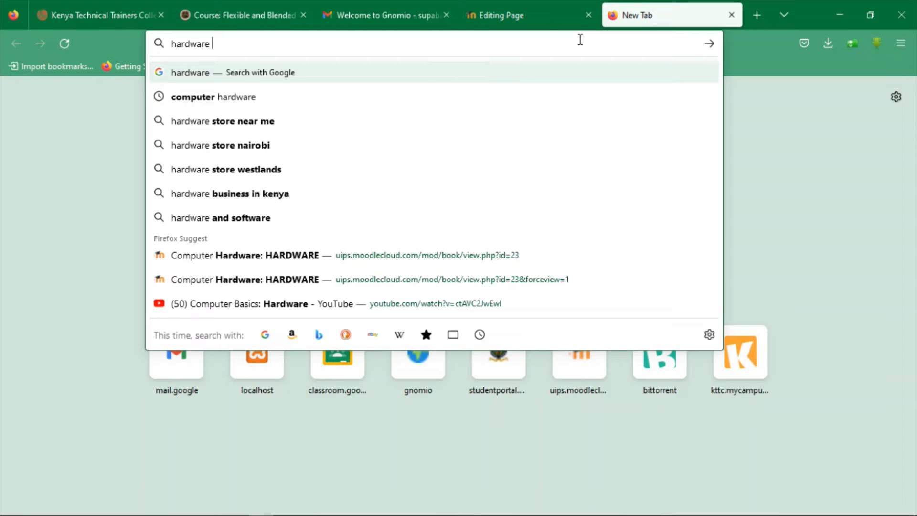
key("BackSpace")
key("BackSpace")
key("BackSpace")
key("BackSpace")
key("BackSpace")
key("BackSpace")
key("BackSpace")
key("BackSpace")
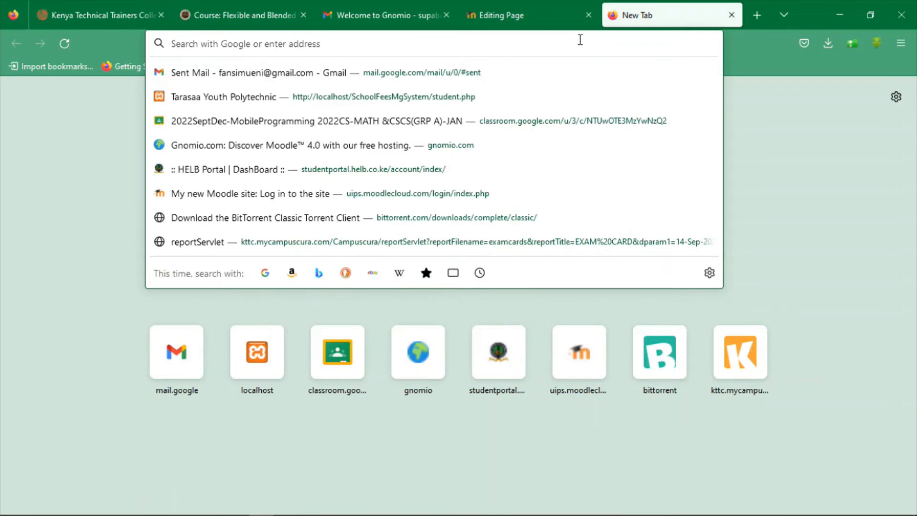
type("computer harda")
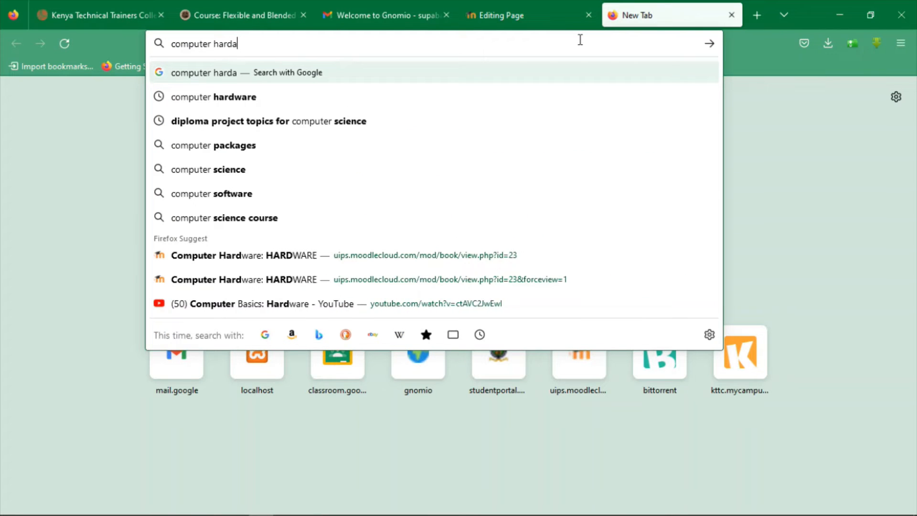
key("BackSpace")
type("ware")
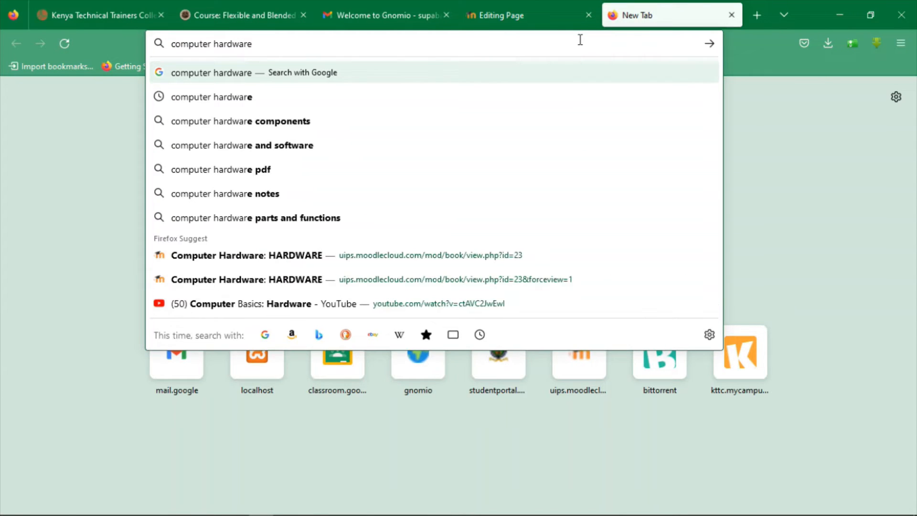
key("Return")
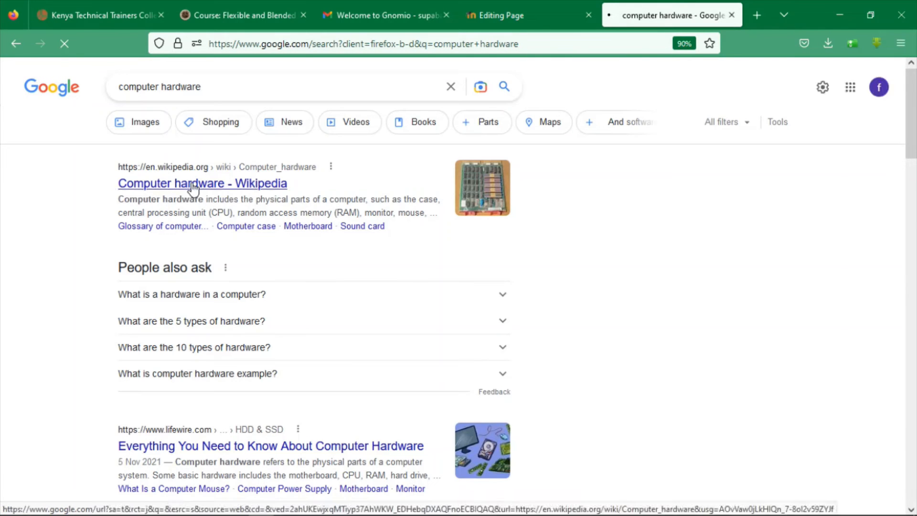
left_click(191, 183)
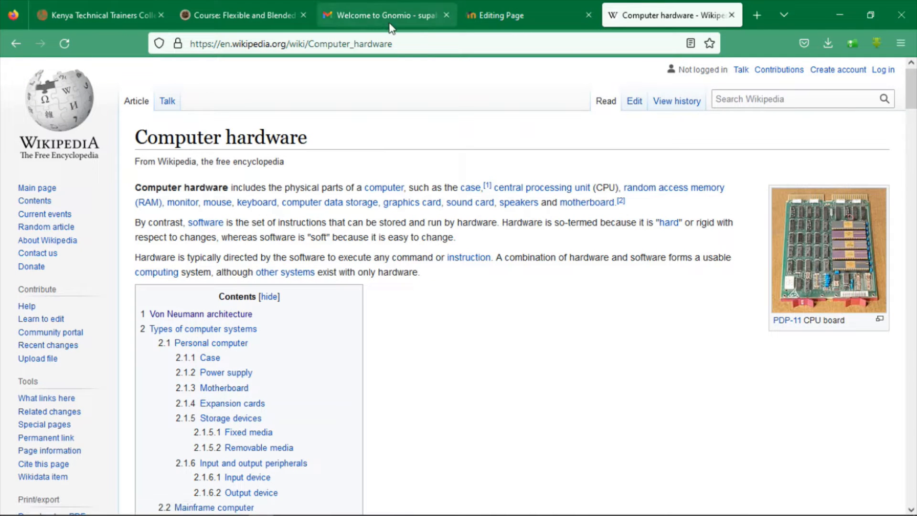
left_click(15, 42)
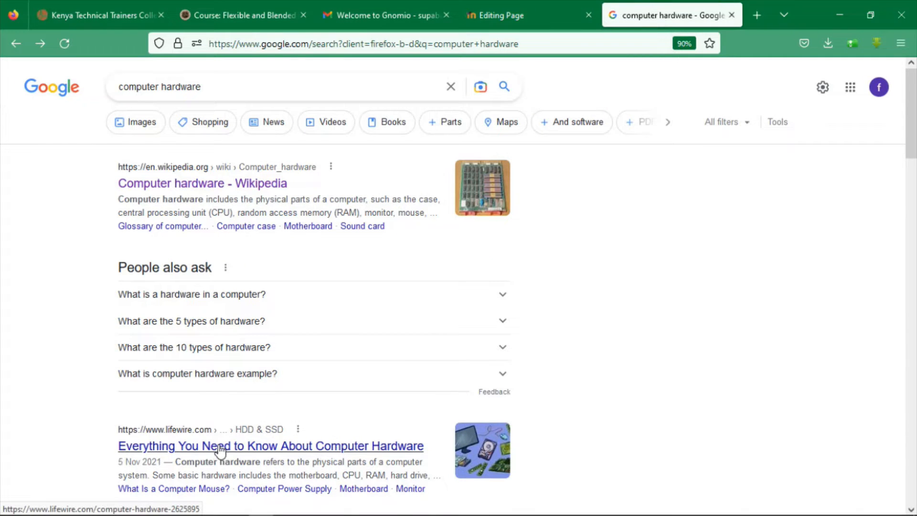
Open the Lifewire computer hardware article and try selecting its byline and opening paragraphs
left_click(220, 447)
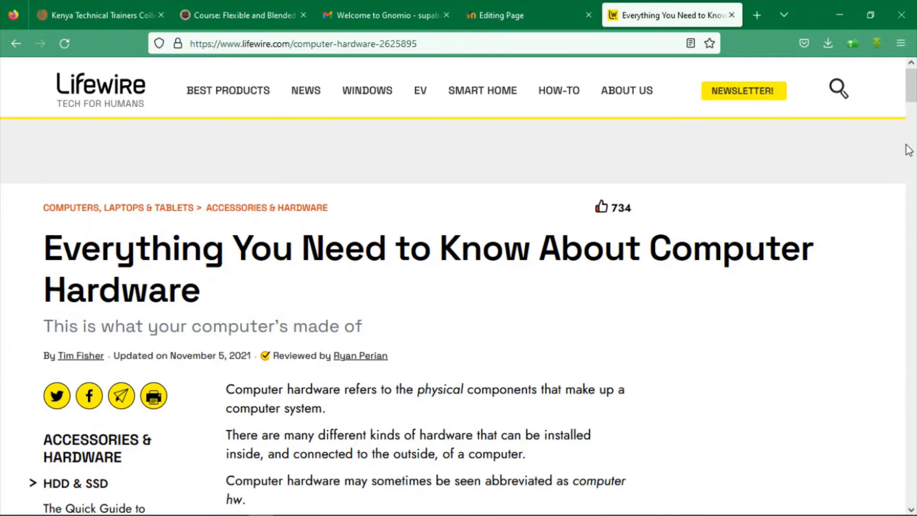
scroll(909, 150, "down", 4)
left_click_drag(912, 102, 916, 259)
left_click_drag(900, 117, 894, 75)
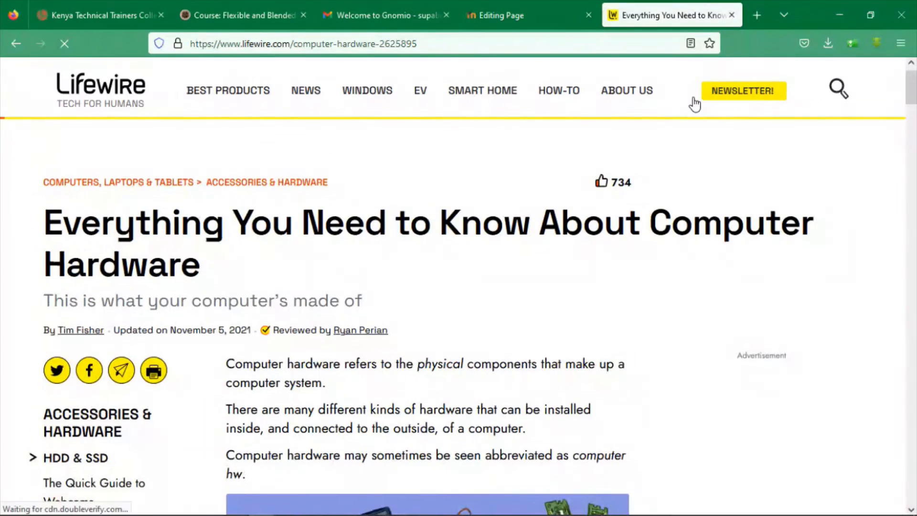
left_click_drag(227, 368, 250, 398)
left_click(232, 371)
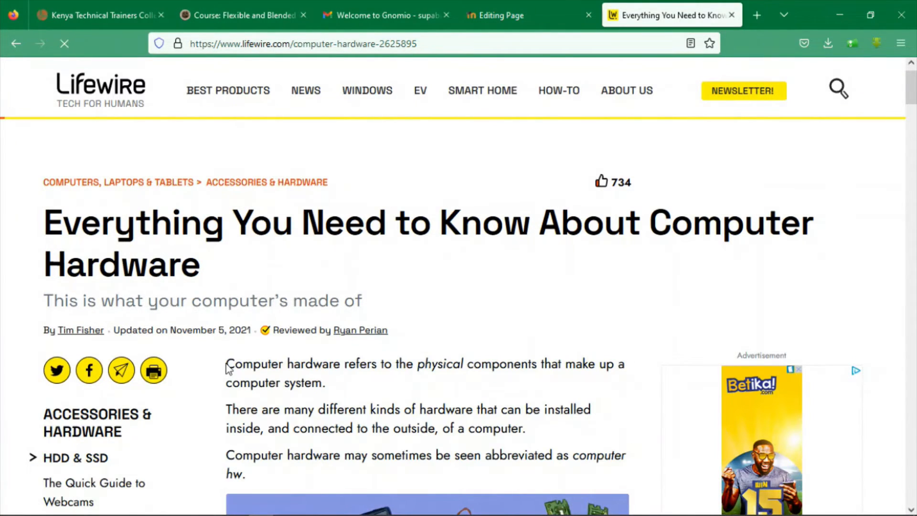
left_click_drag(229, 368, 471, 440)
left_click(713, 351)
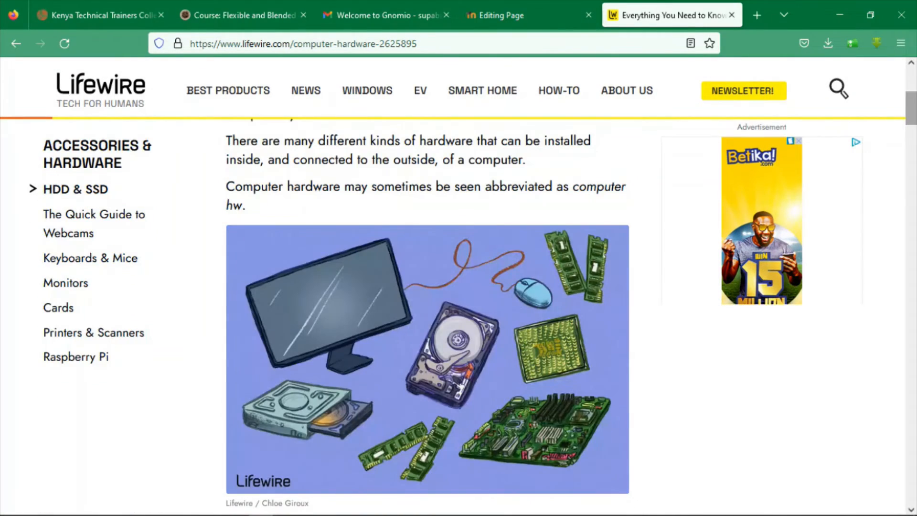
Copy the article text from Daughterboard through the troubleshooting paragraphs and paste it into the Moodle page content
scroll(713, 350, "down", 10)
scroll(712, 351, "down", 15)
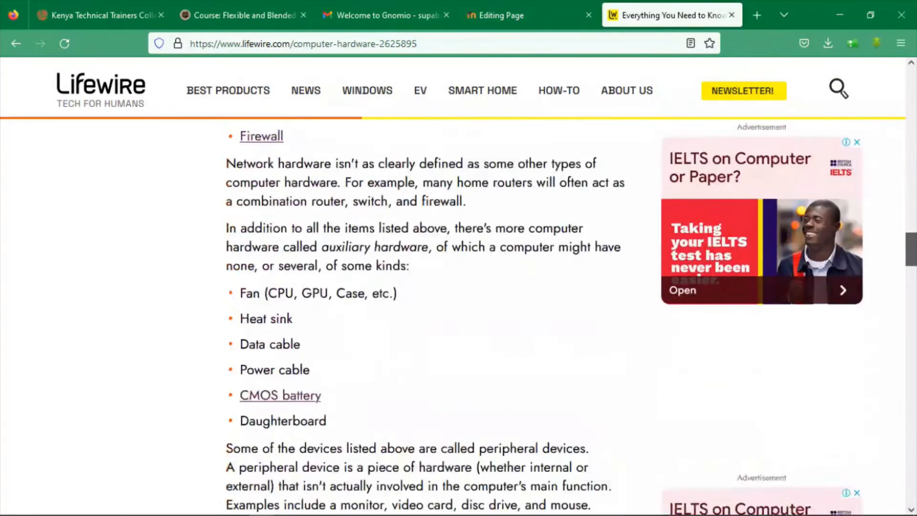
scroll(629, 142, "up", 3)
scroll(629, 142, "down", 4)
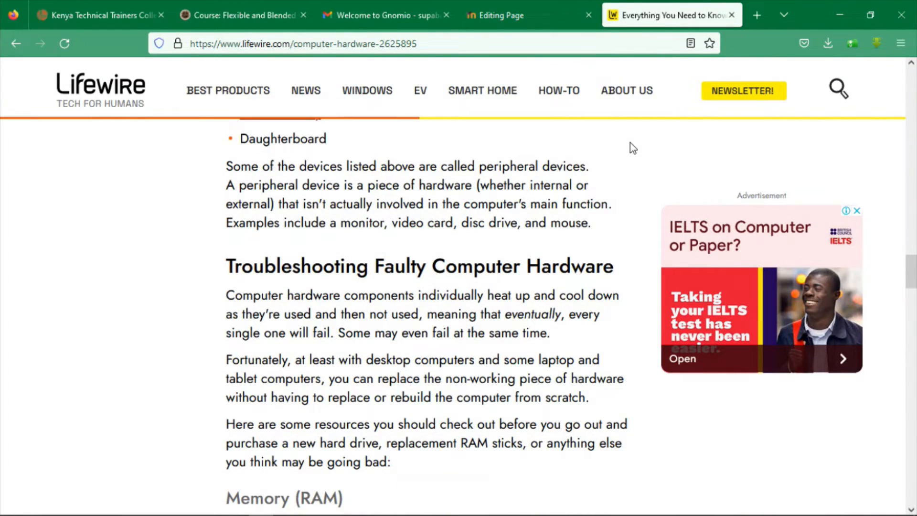
left_click_drag(629, 142, 403, 462)
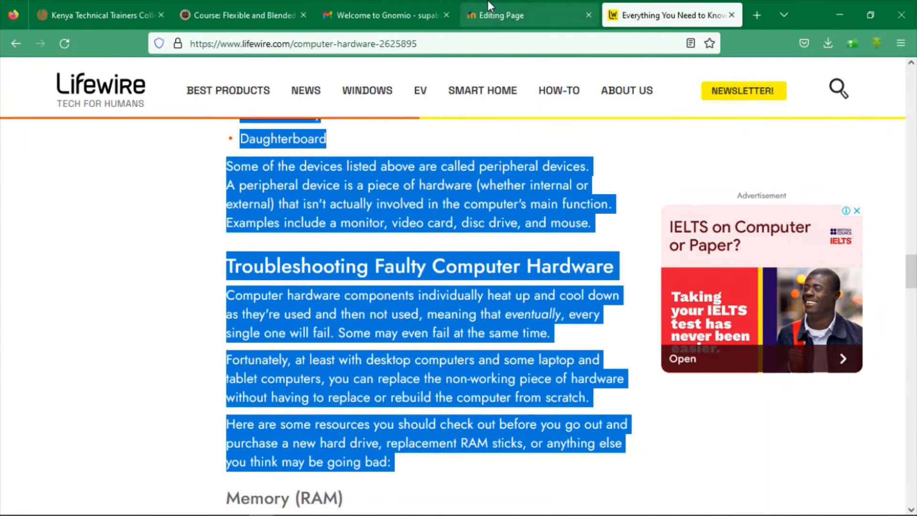
left_click(507, 15)
key("ctrl+v")
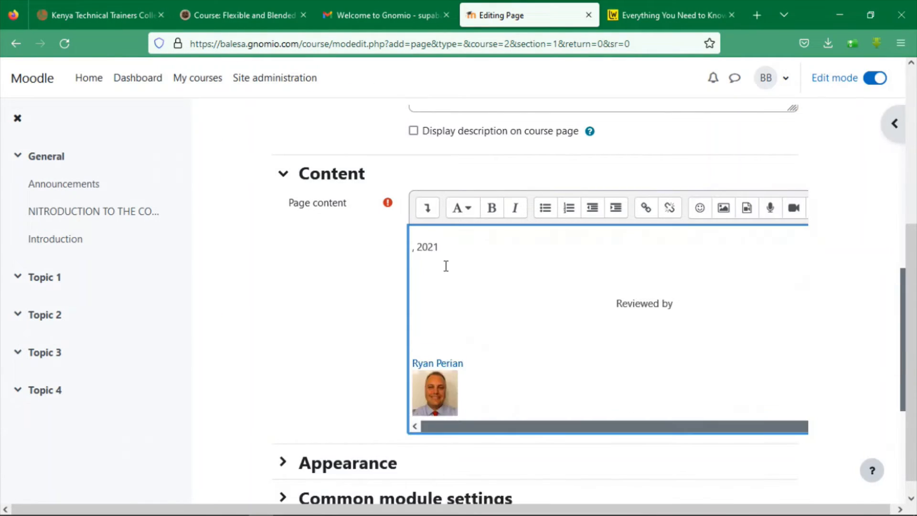
Delete the pasted reviewer photo, reviewer name and 'Reviewed by' credit from the page content
left_click(454, 401)
key("BackSpace")
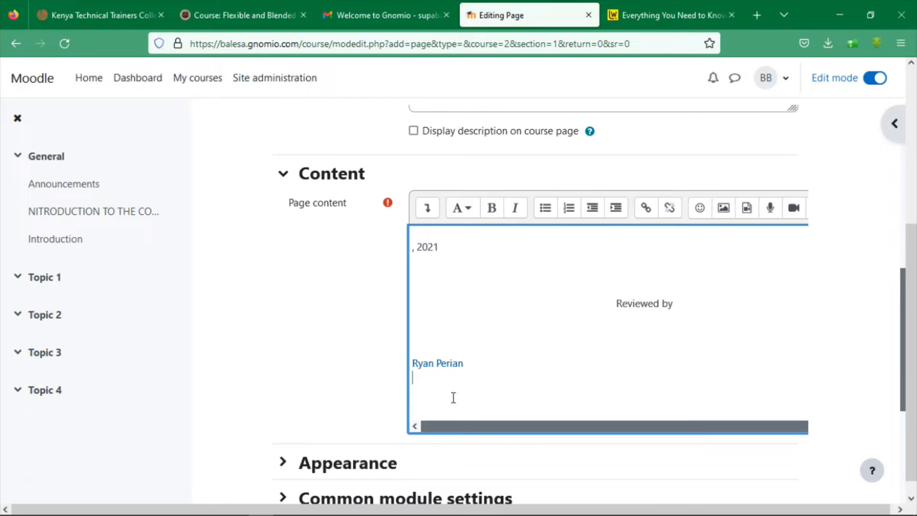
left_click_drag(471, 361, 382, 363)
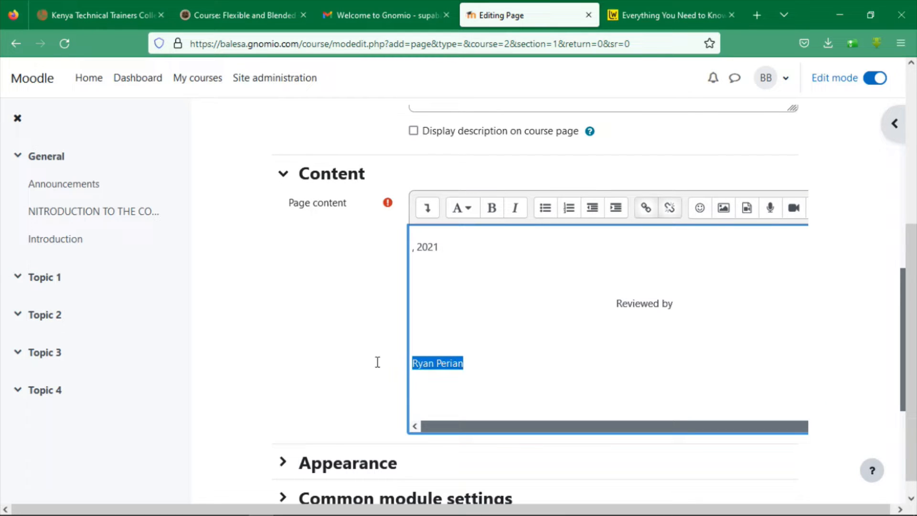
key("BackSpace")
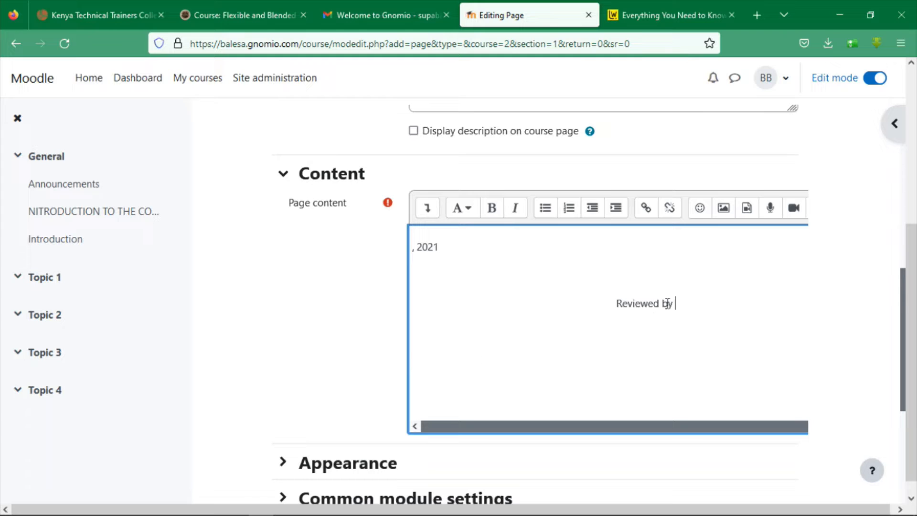
left_click_drag(668, 304, 589, 299)
key("BackSpace")
left_click(899, 344)
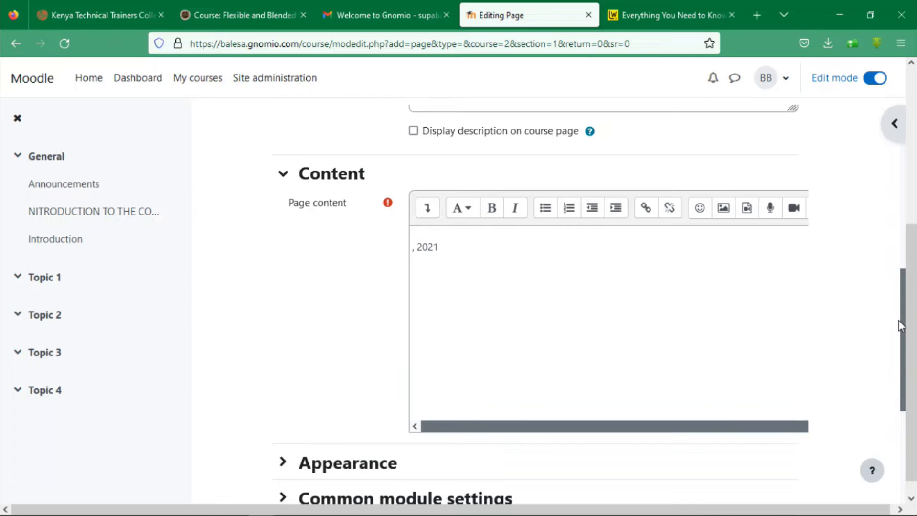
left_click_drag(898, 319, 898, 346)
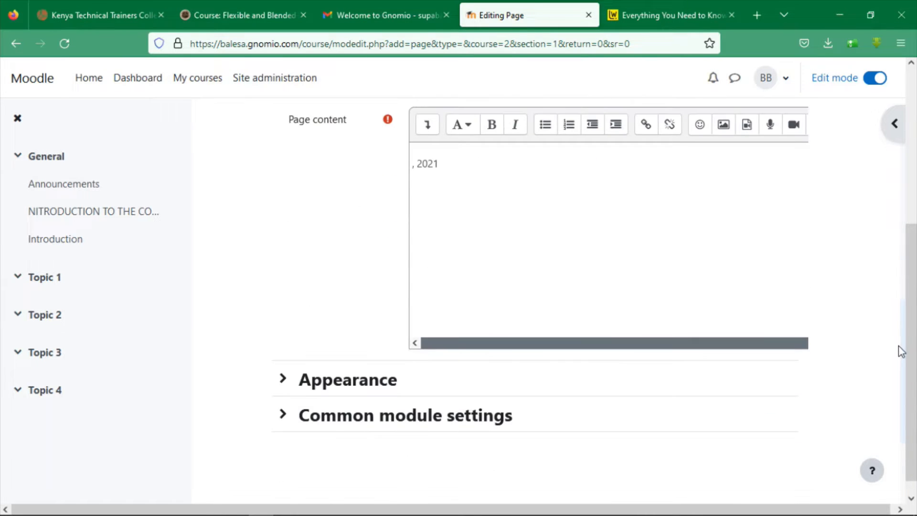
left_click(713, 203)
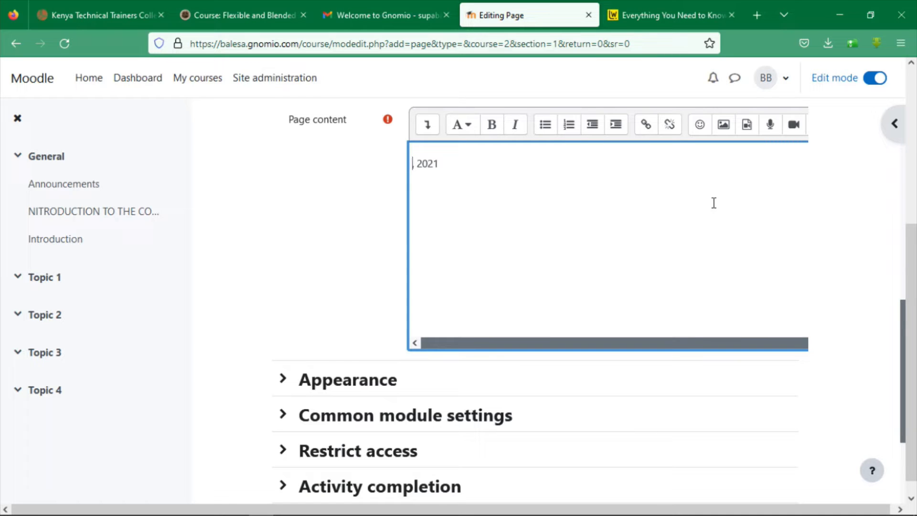
left_click(522, 157)
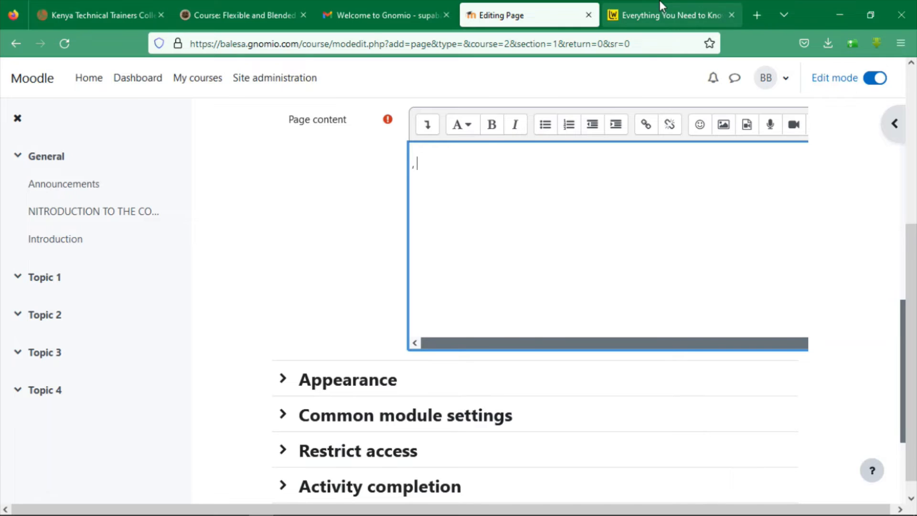
left_click(663, 12)
Select the Lifewire article text from Daughterboard downward for pasting into the Moodle page
left_click(569, 237)
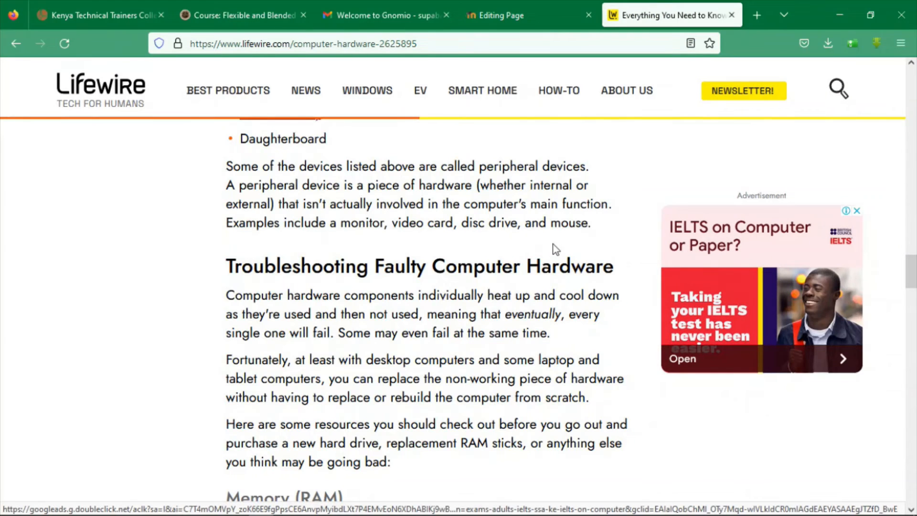
left_click_drag(555, 249, 567, 445)
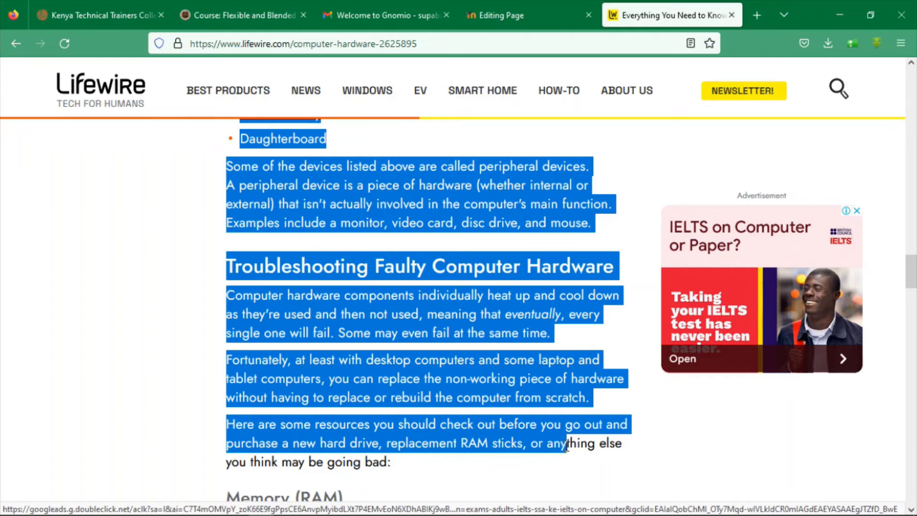
left_click(526, 15)
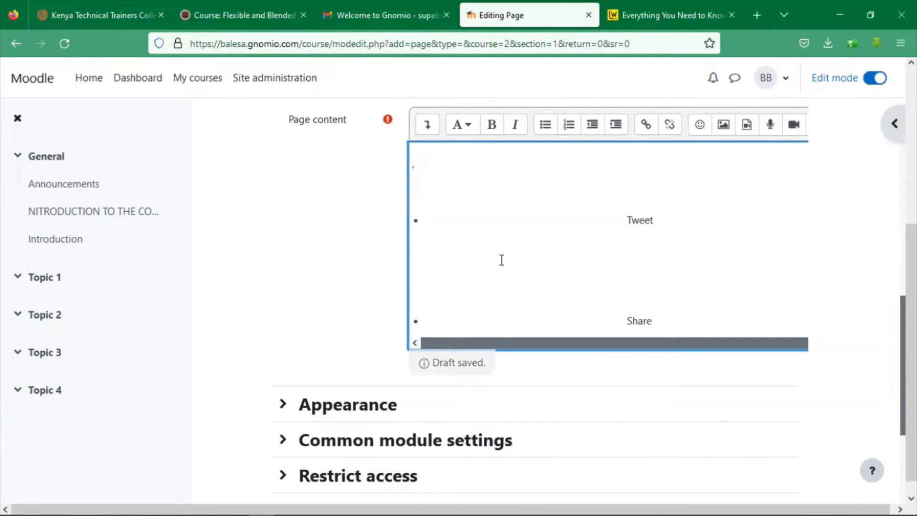
Delete the blue banner image from the pasted page content
left_click_drag(468, 250, 730, 277)
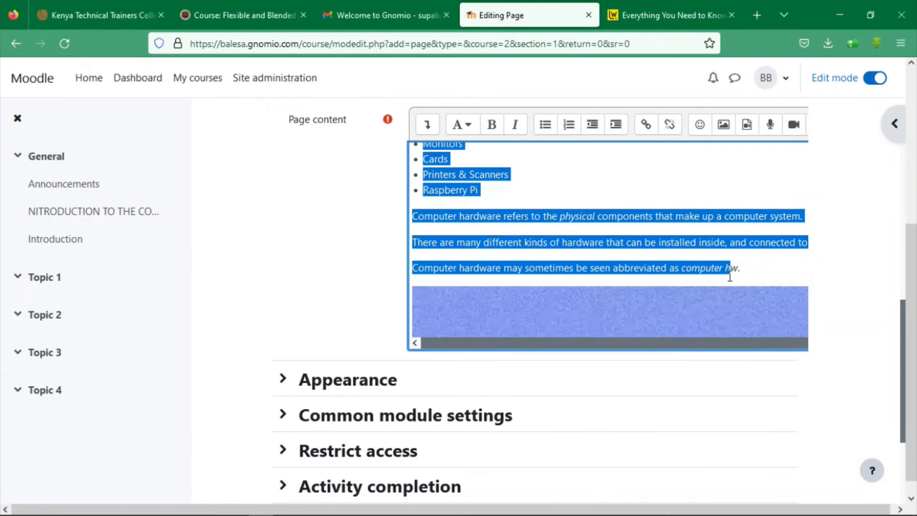
left_click(730, 273)
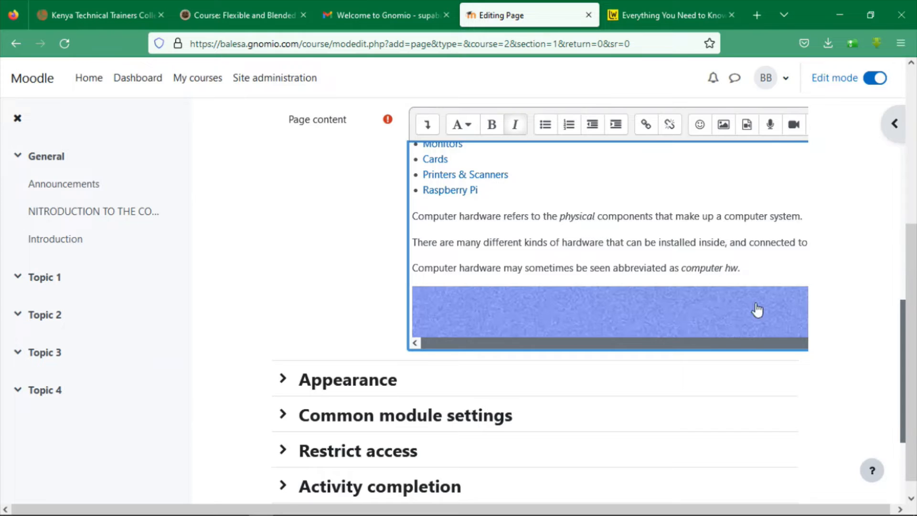
left_click_drag(755, 304, 744, 321)
key("Delete")
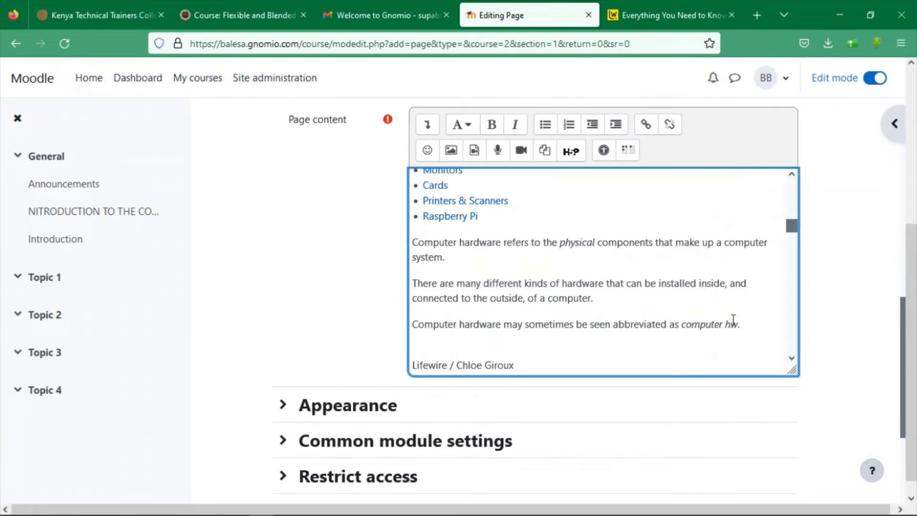
Remove the Tweet, Share and Email bullets so the content opens with 'Accessories & Hardware'
mouse_move(791, 225)
left_mouse_down()
mouse_move(790, 164)
mouse_move(789, 317)
mouse_move(780, 213)
mouse_move(791, 207)
left_mouse_up()
left_click(679, 219)
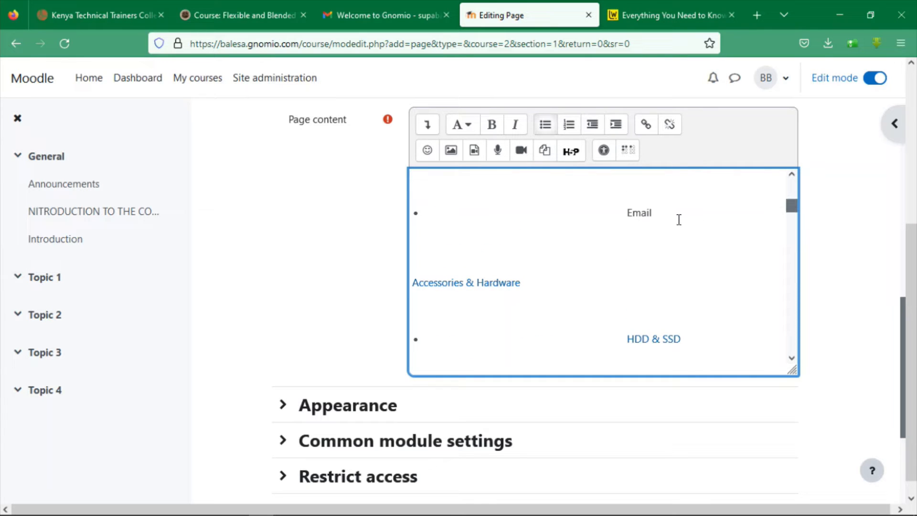
left_click_drag(678, 220, 388, 147)
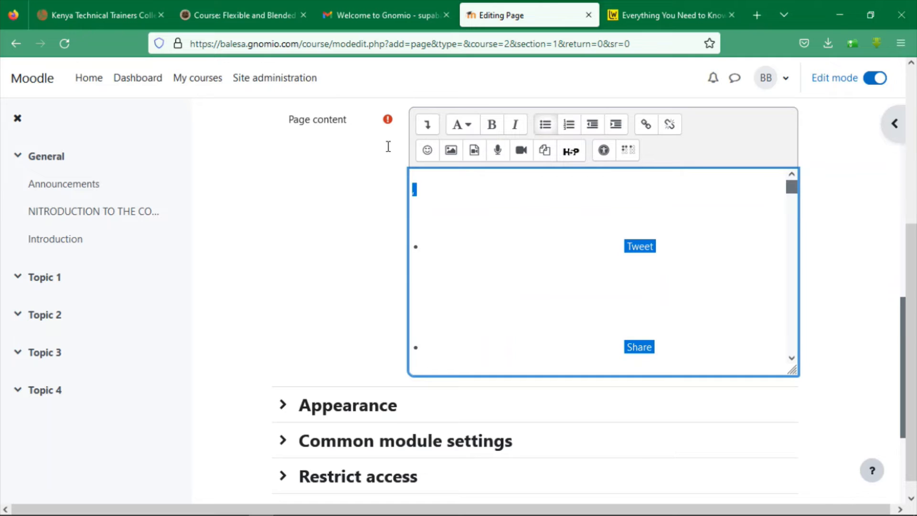
key("Delete")
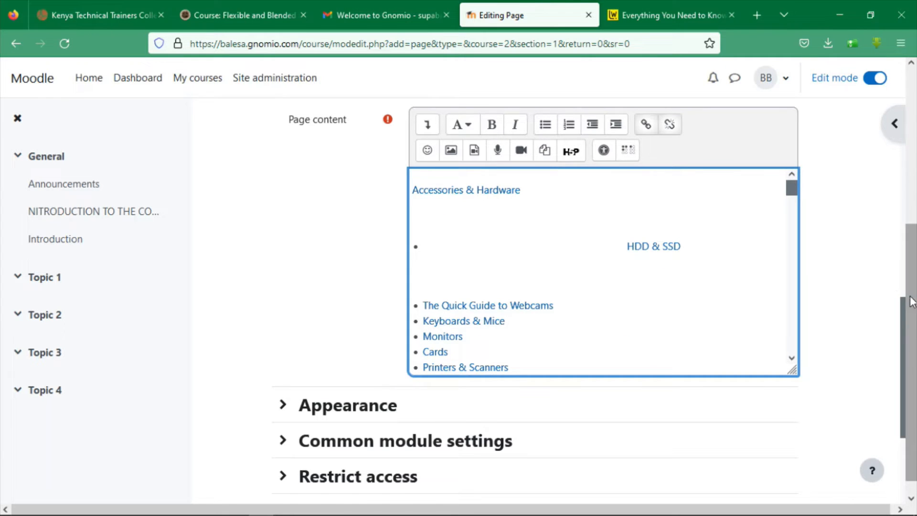
scroll(862, 330, "down", 1)
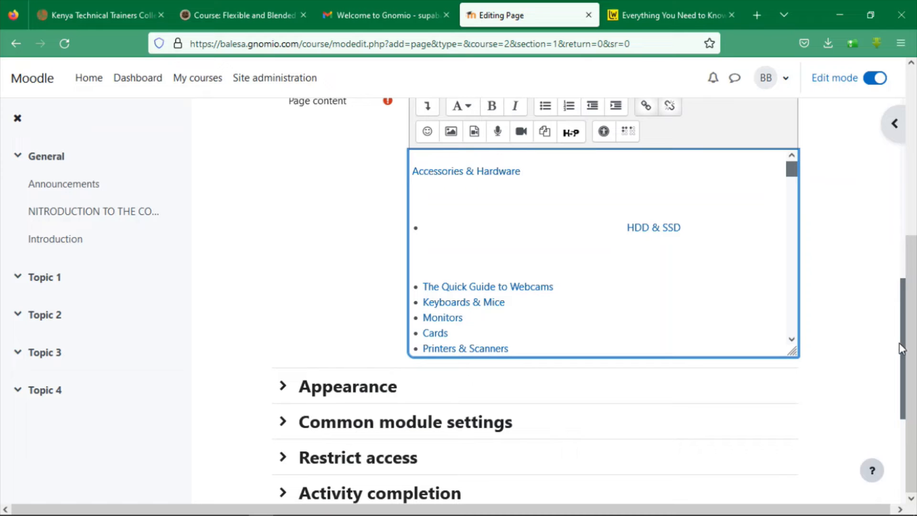
left_click_drag(900, 345, 909, 449)
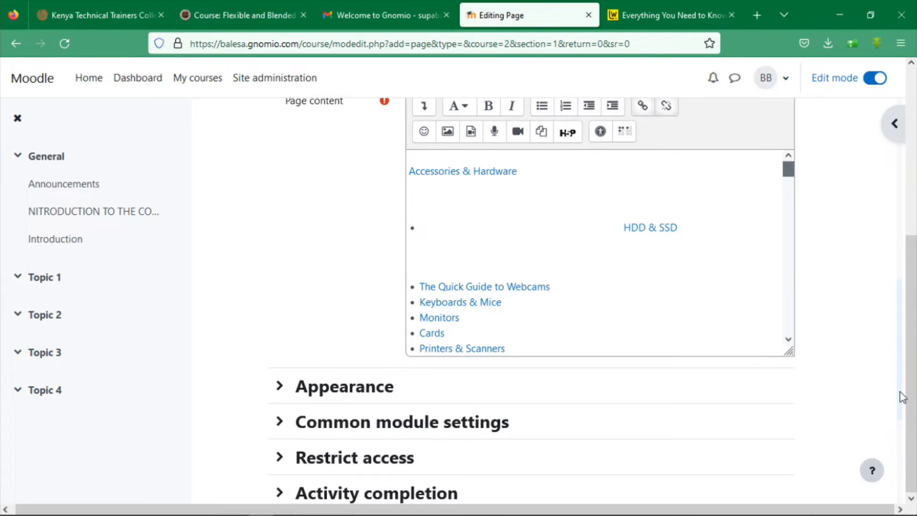
scroll(902, 396, "down", 4)
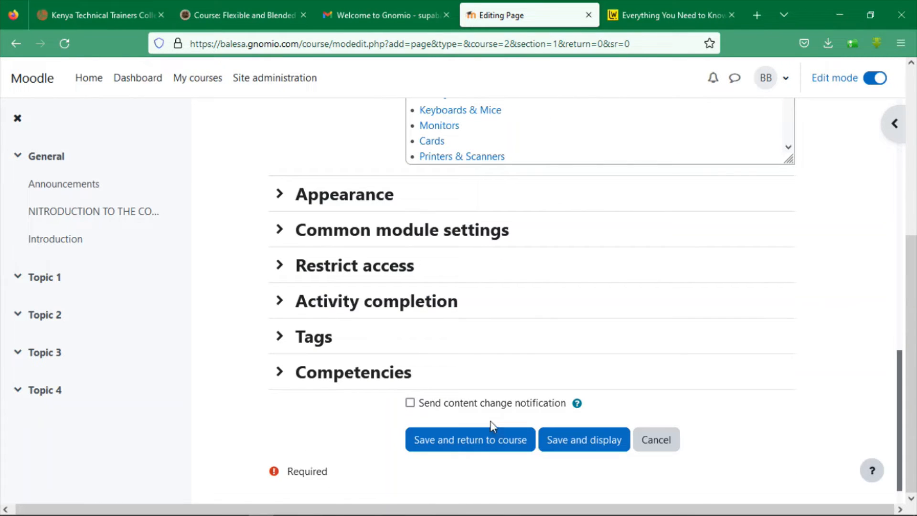
Save the COMPUTER HARDWARE page under Topic 1 and open Topic 1's activity chooser
left_click(478, 438)
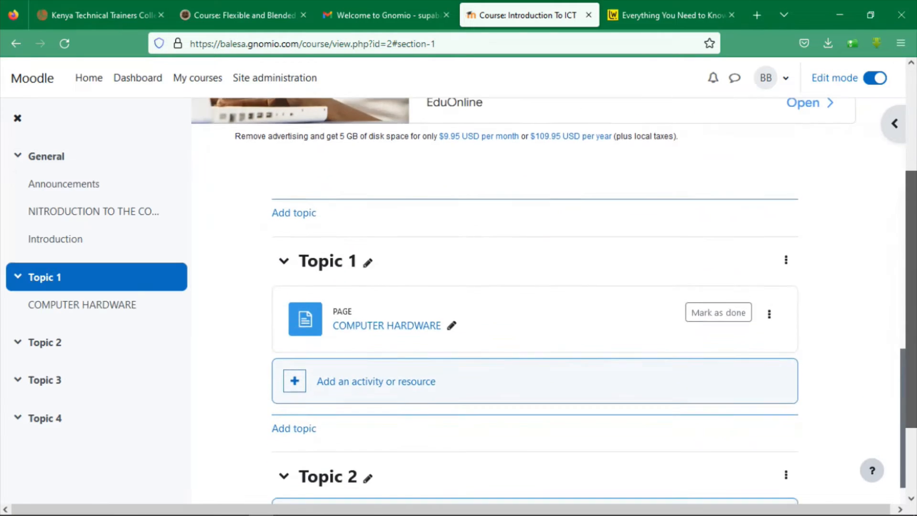
left_click_drag(911, 309, 910, 358)
left_click(357, 286)
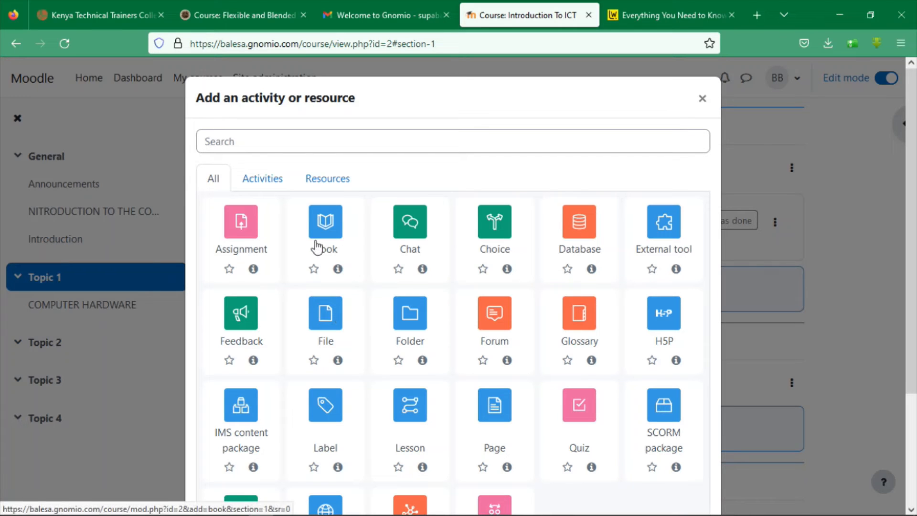
Add a Book named 'COMPUTER HARDWARE' with the copied Lifewire text pasted as its description
left_click(334, 227)
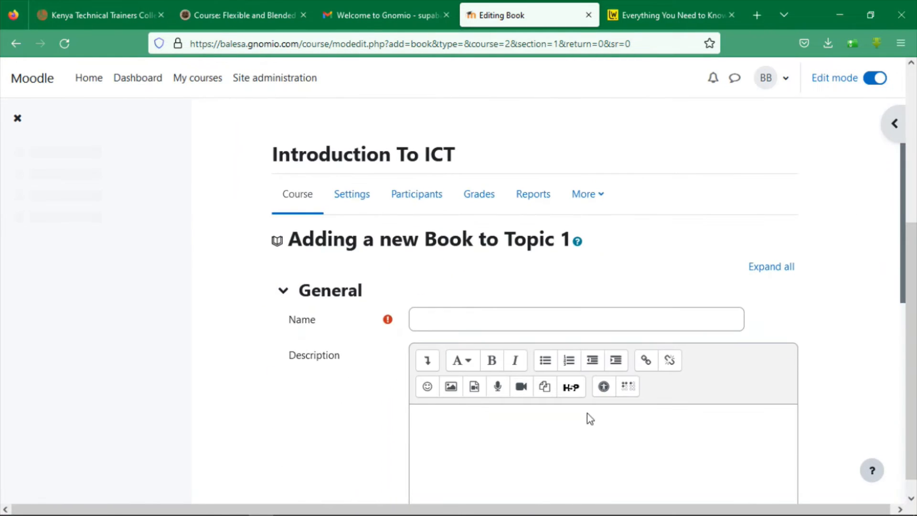
left_click(486, 326)
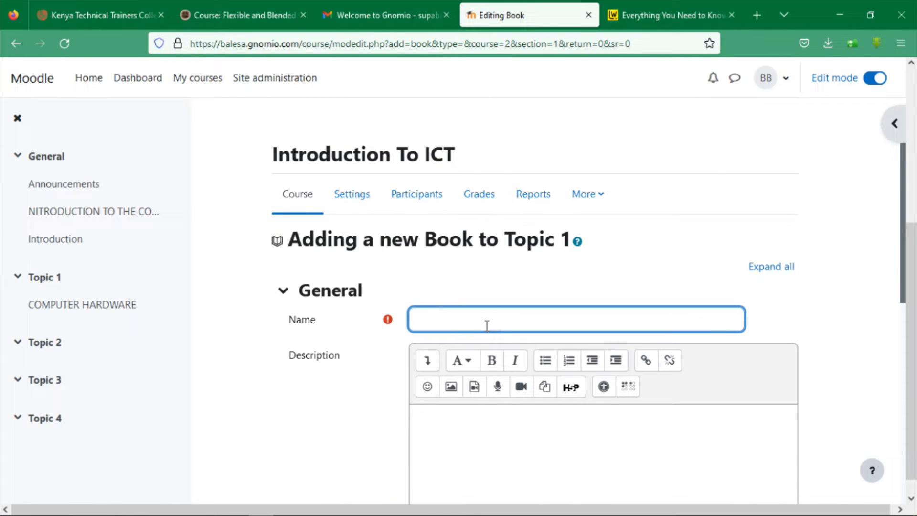
type("COMPUTER HARDWA")
type("RE")
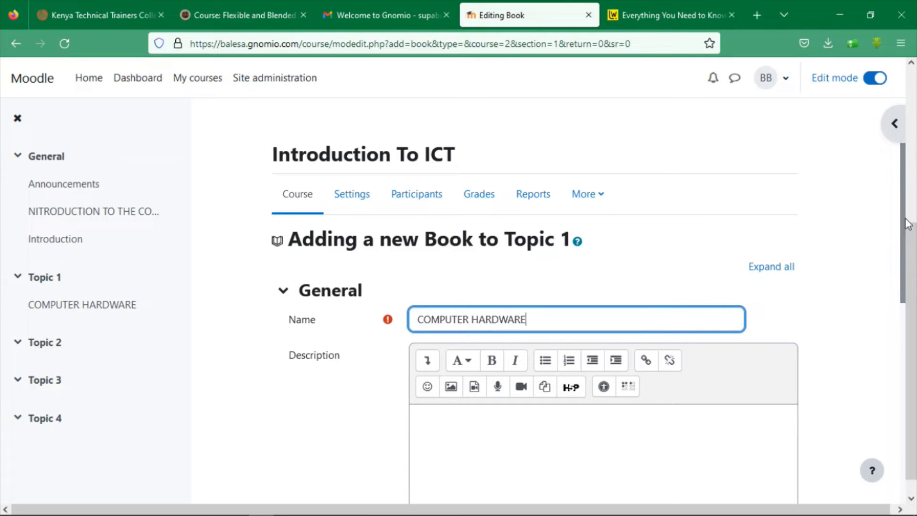
left_click_drag(906, 221, 898, 321)
left_click(673, 311)
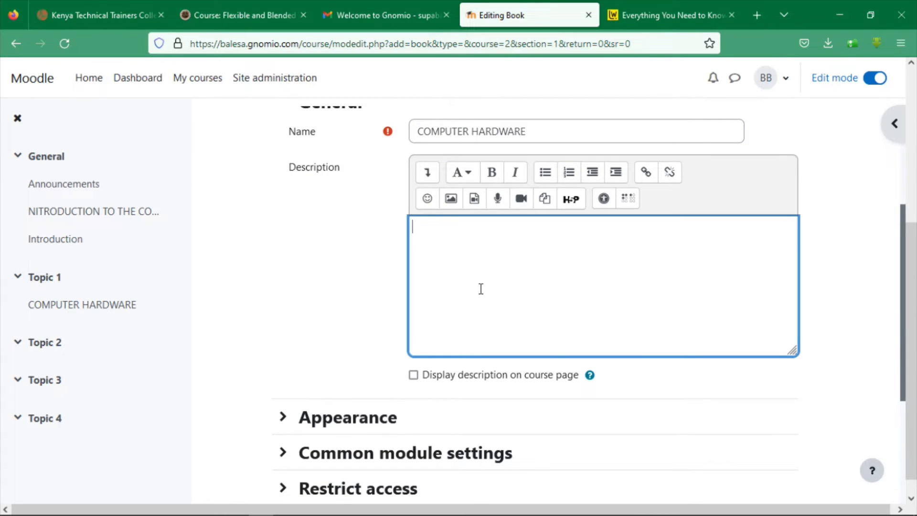
key("ctrl+v")
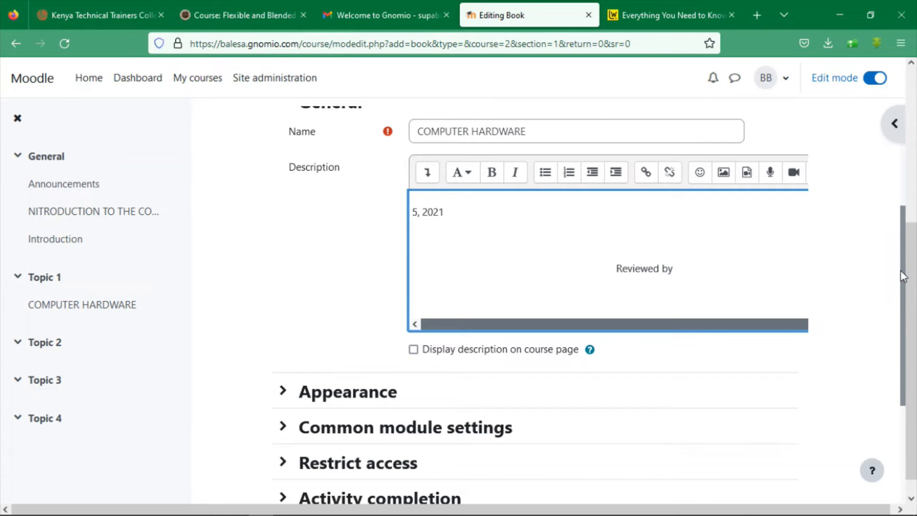
scroll(900, 272, "down", 2)
scroll(912, 315, "down", 3)
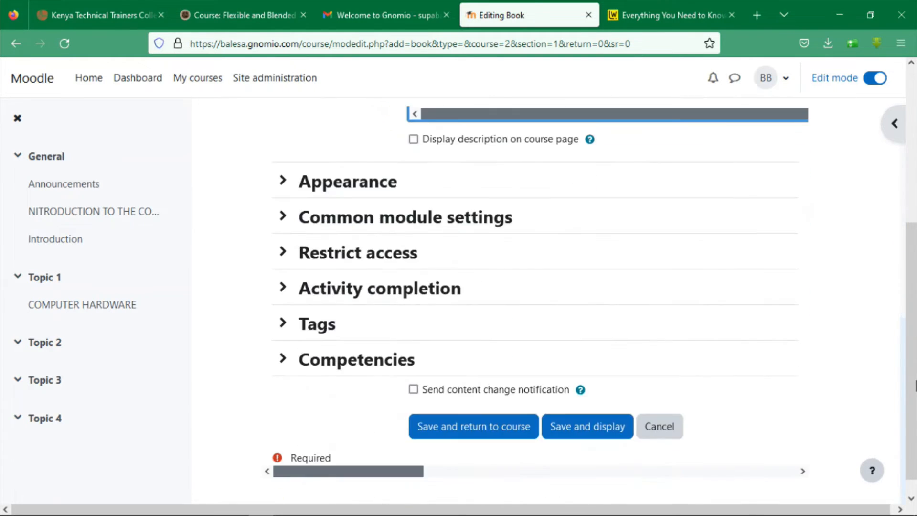
Save the COMPUTER HARDWARE book into Topic 1 and go to Site administration
left_click(485, 430)
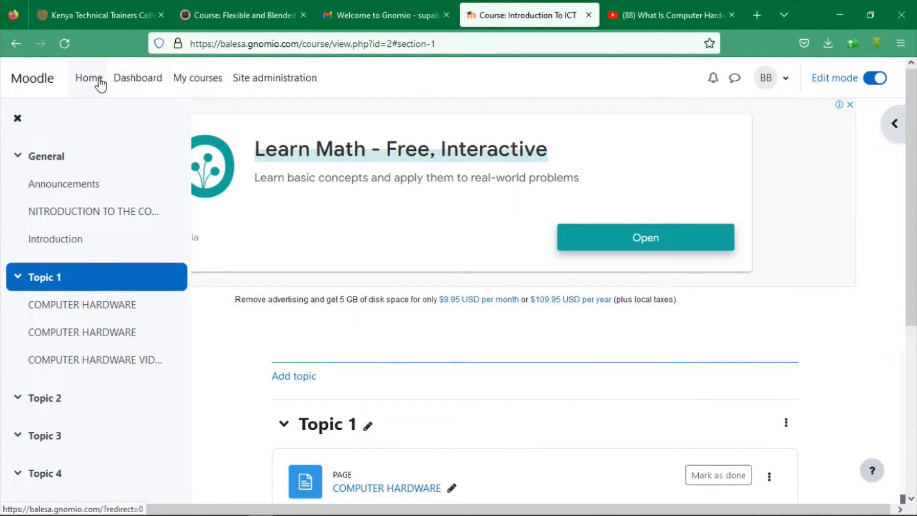
left_click(259, 85)
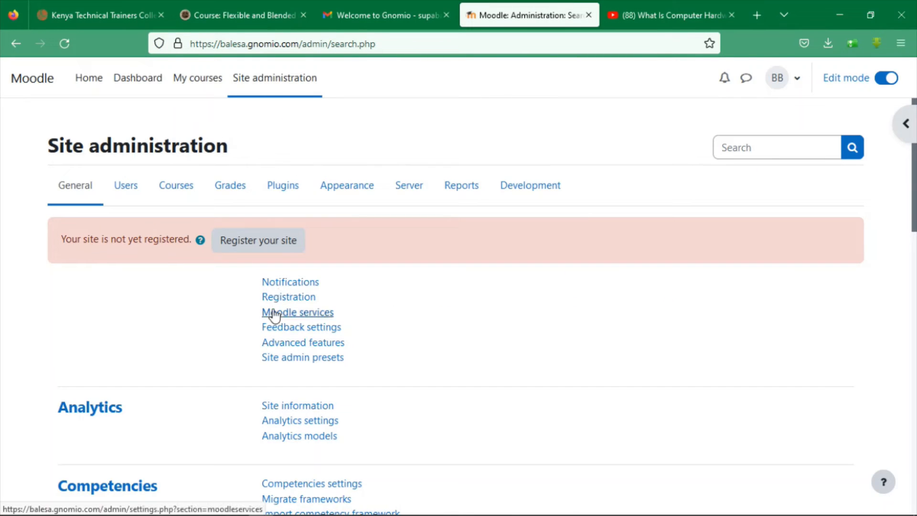
Open the Add a new user form under Users and enter the new account's username
left_click(127, 188)
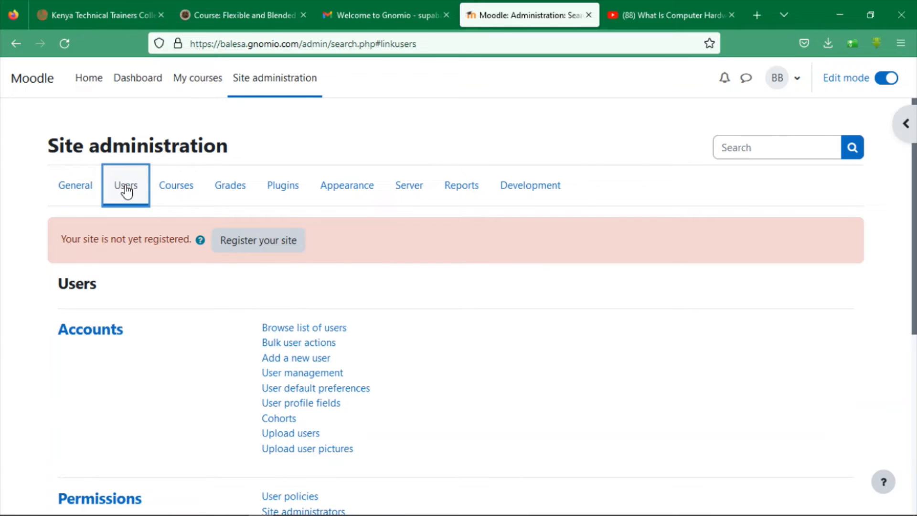
left_click(299, 359)
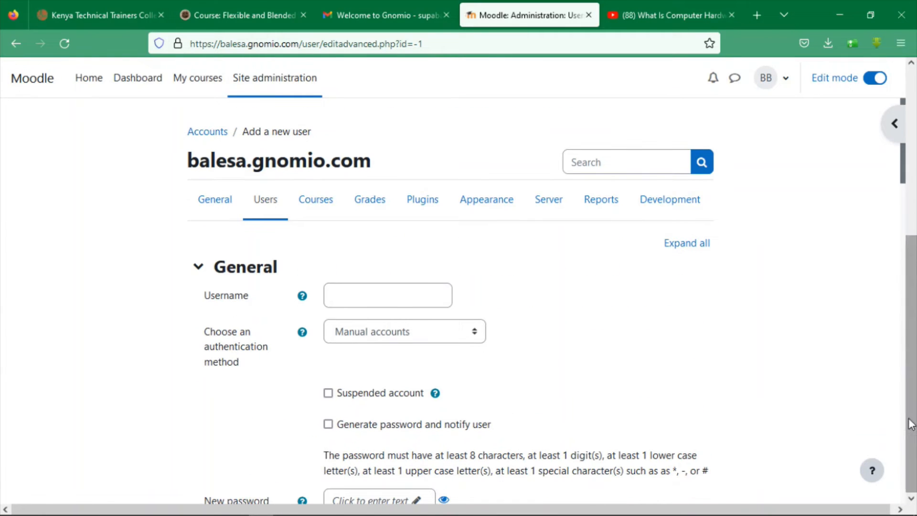
left_click(348, 301)
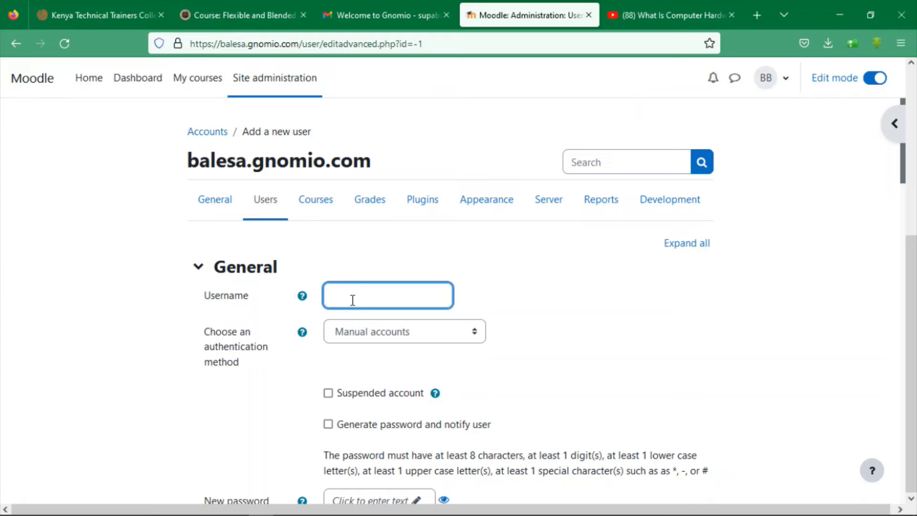
type("2022cs1234")
left_click_drag(904, 178, 907, 266)
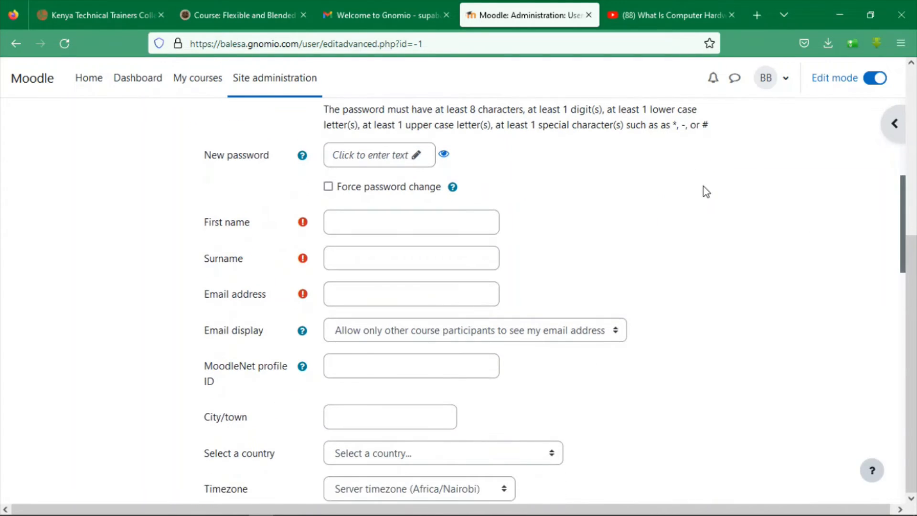
left_click(394, 159)
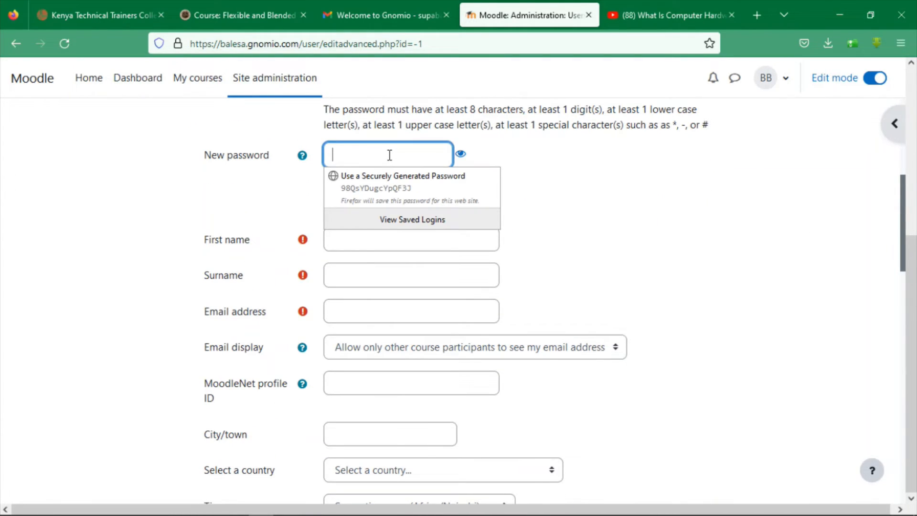
Set a password with Force password change ticked, and enter the user's first name and surname
type("•••")
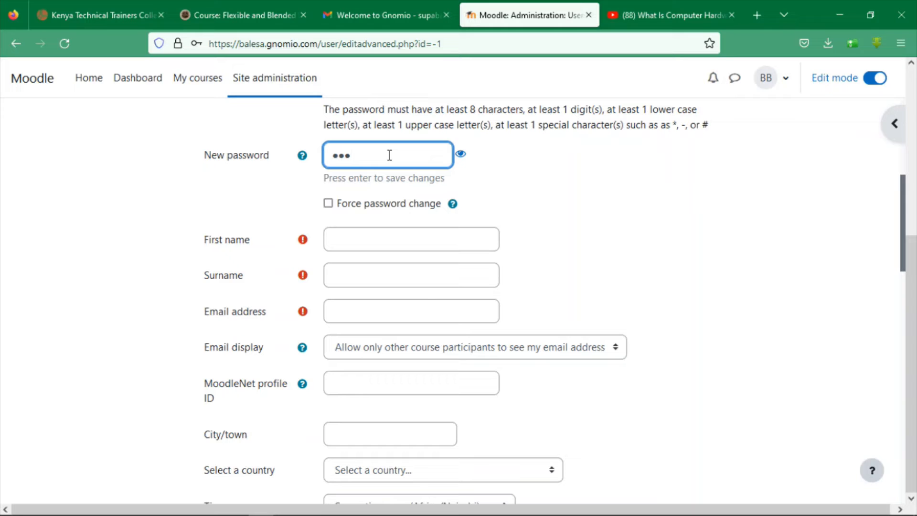
left_click(330, 203)
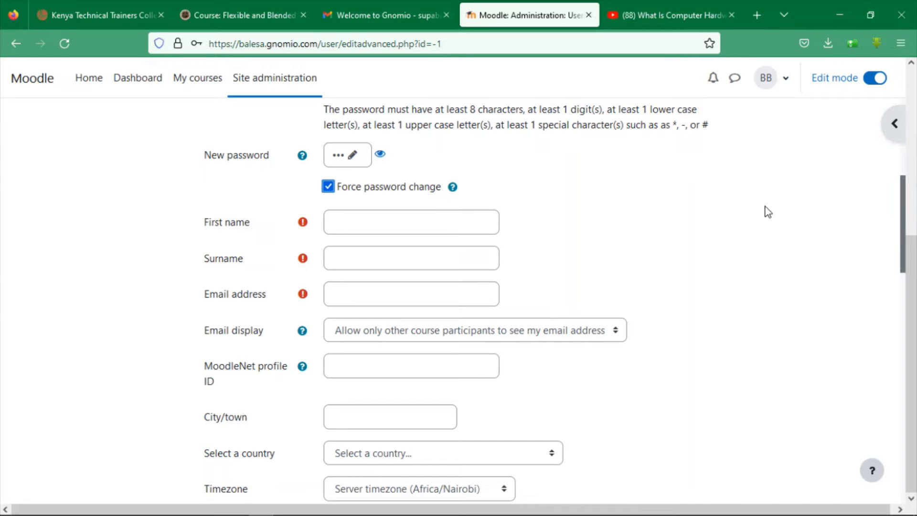
left_click(415, 223)
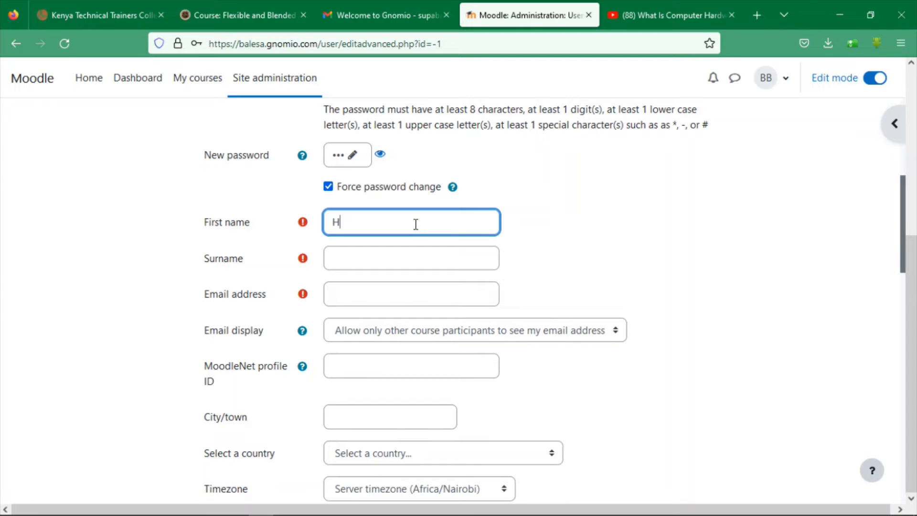
key("Tab")
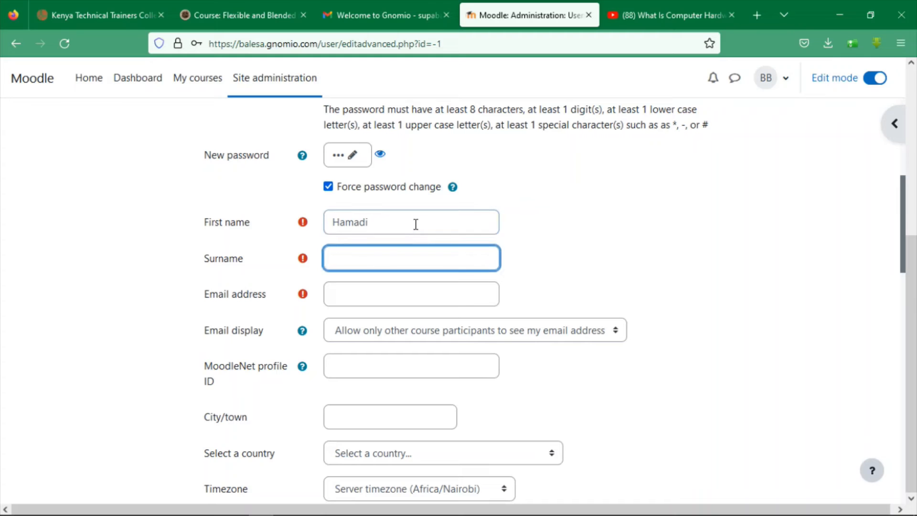
Fill in the user's Gmail e-mail address and create the user account
left_click(381, 302)
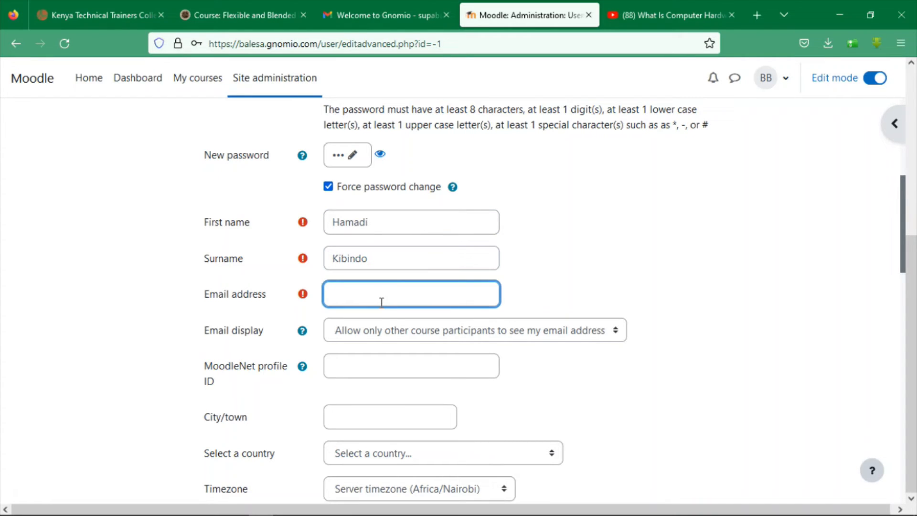
left_click_drag(906, 212, 905, 250)
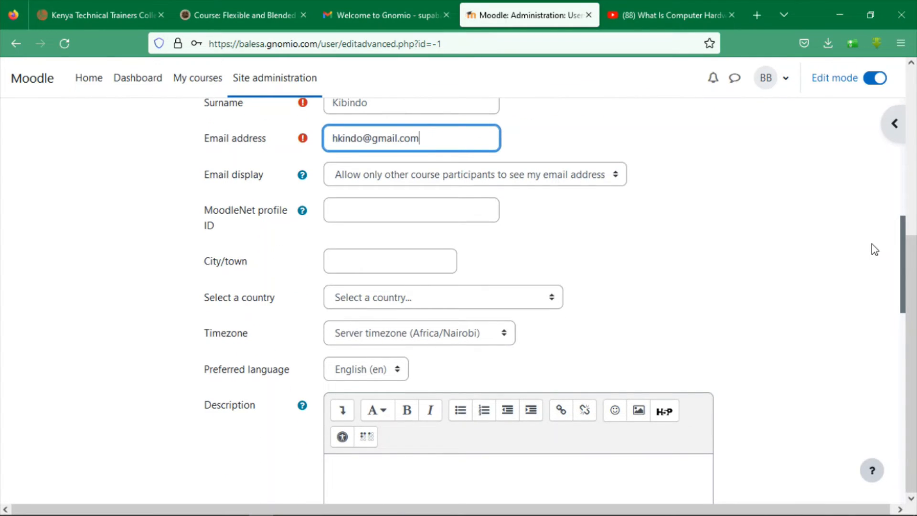
left_click_drag(903, 245, 906, 256)
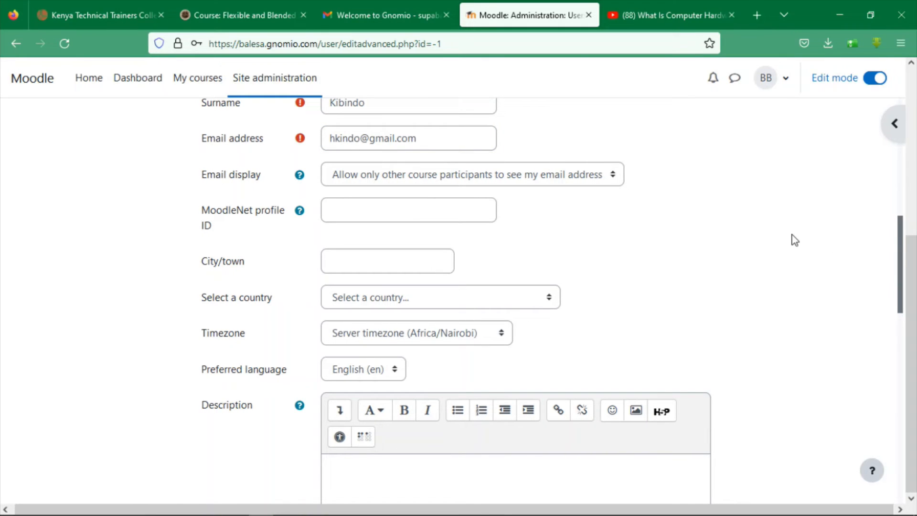
left_click_drag(905, 239, 915, 424)
left_click(353, 413)
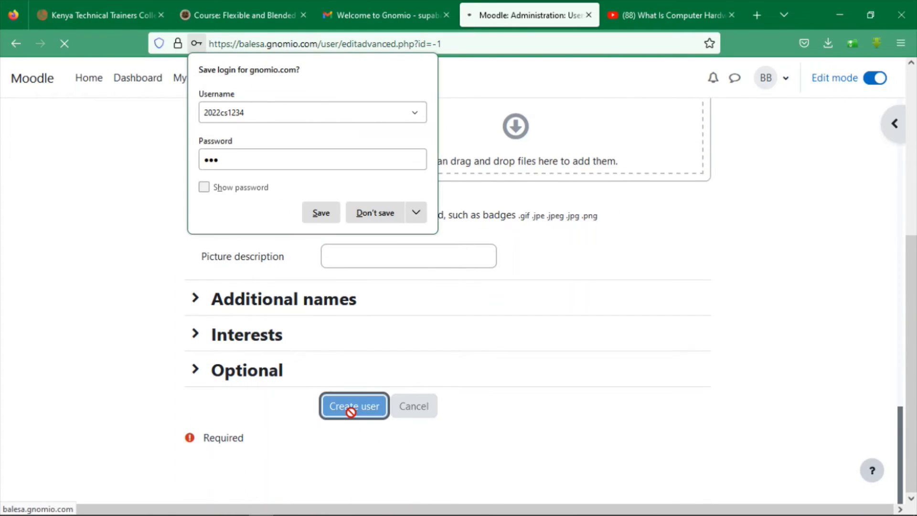
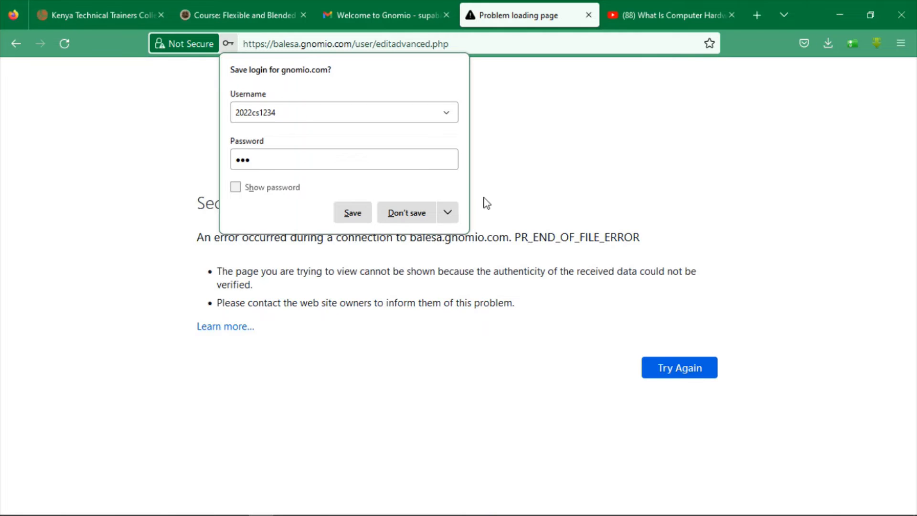
Decline saving the login, retry the failed page and resend the form data
left_click(406, 213)
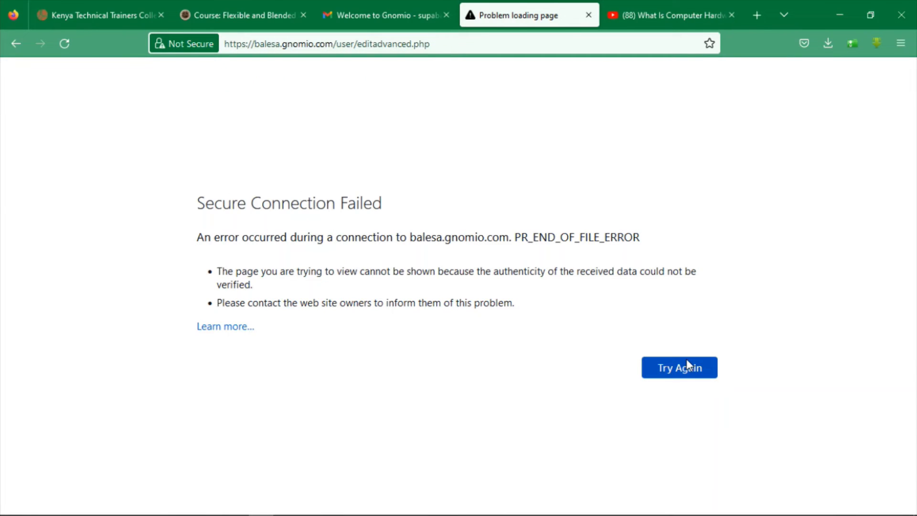
mouse_move(776, 514)
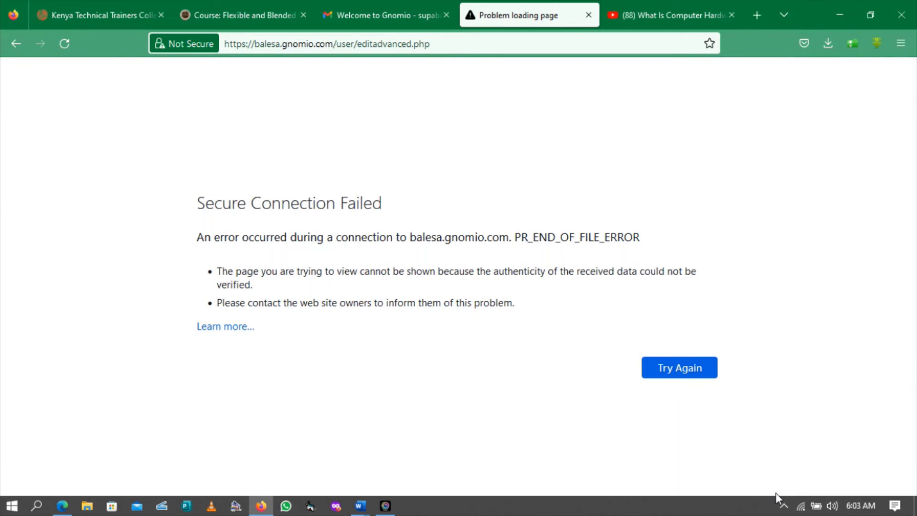
left_click(697, 368)
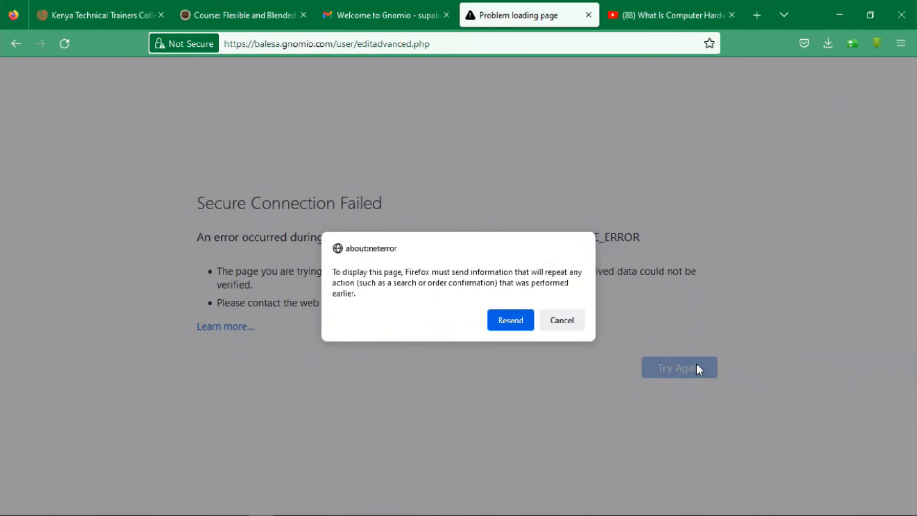
left_click(508, 321)
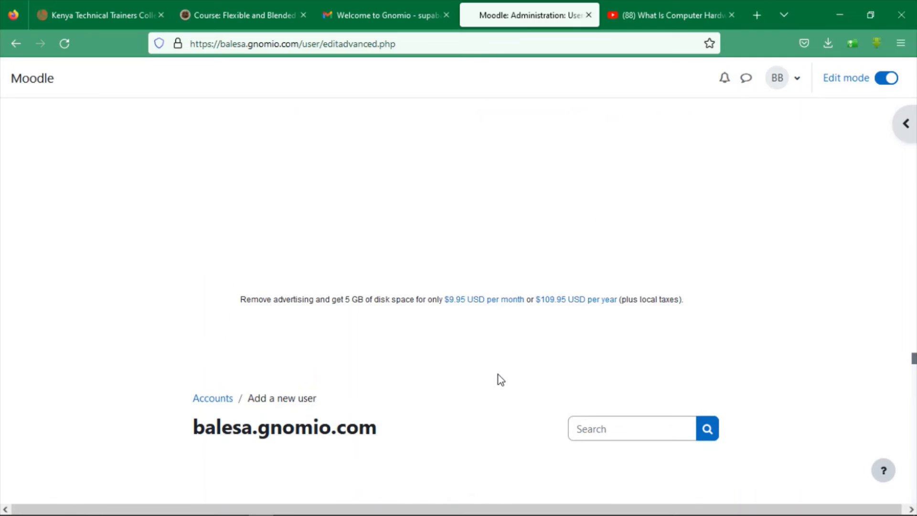
Replace the new account's password with an 8-character one and create the user
left_click_drag(913, 251, 915, 449)
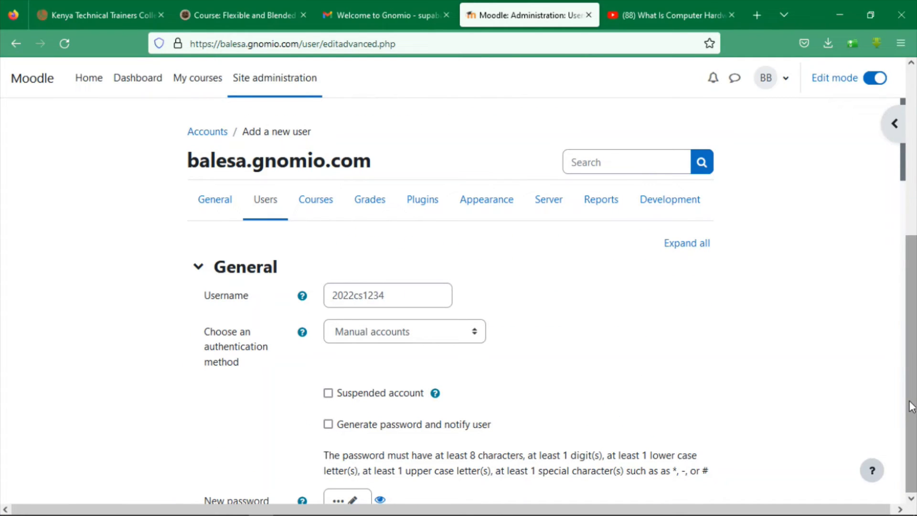
scroll(894, 221, "down", 10)
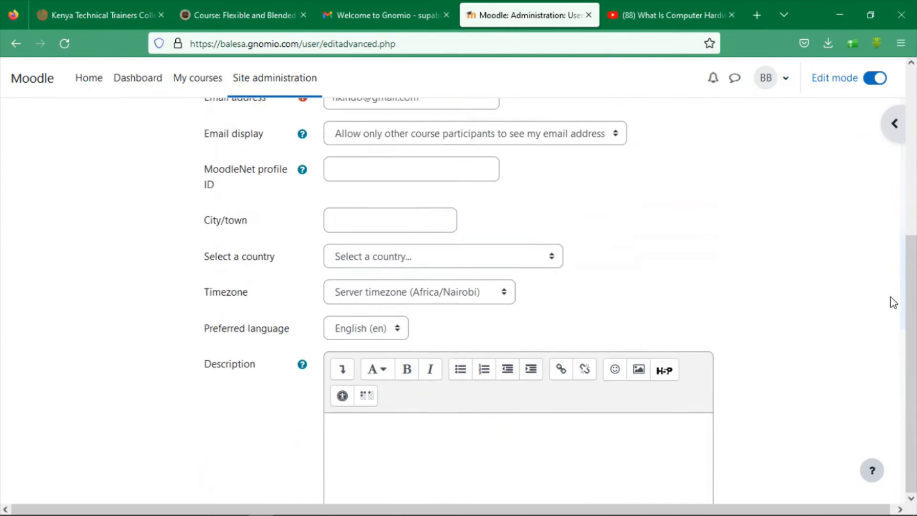
scroll(892, 279, "up", 6)
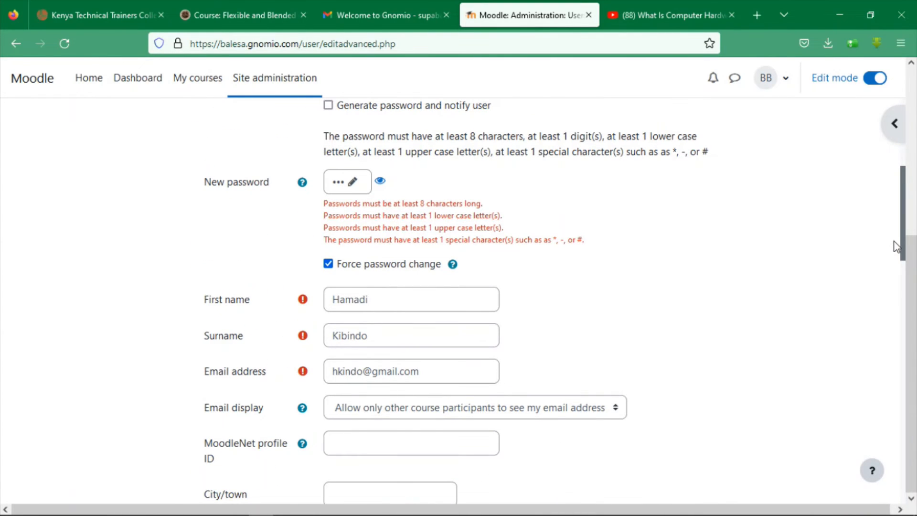
left_click(338, 185)
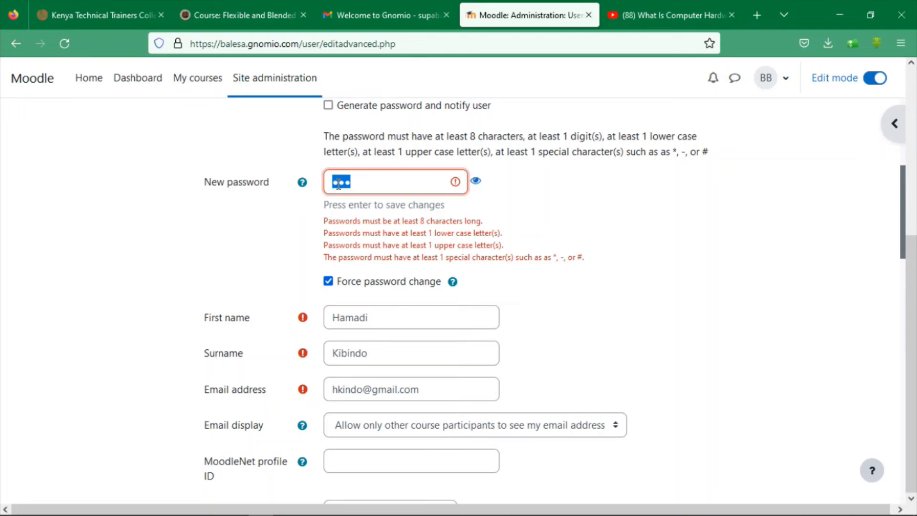
type("•••••")
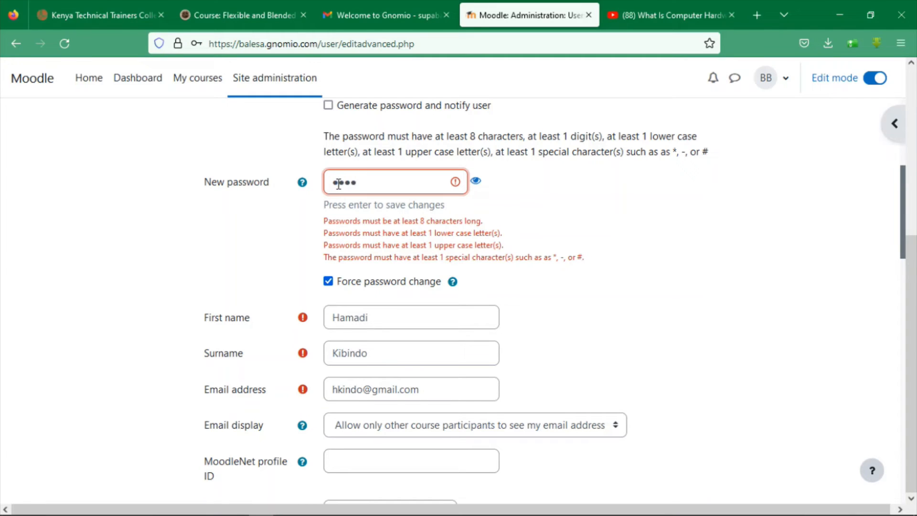
type("•••")
key("Return")
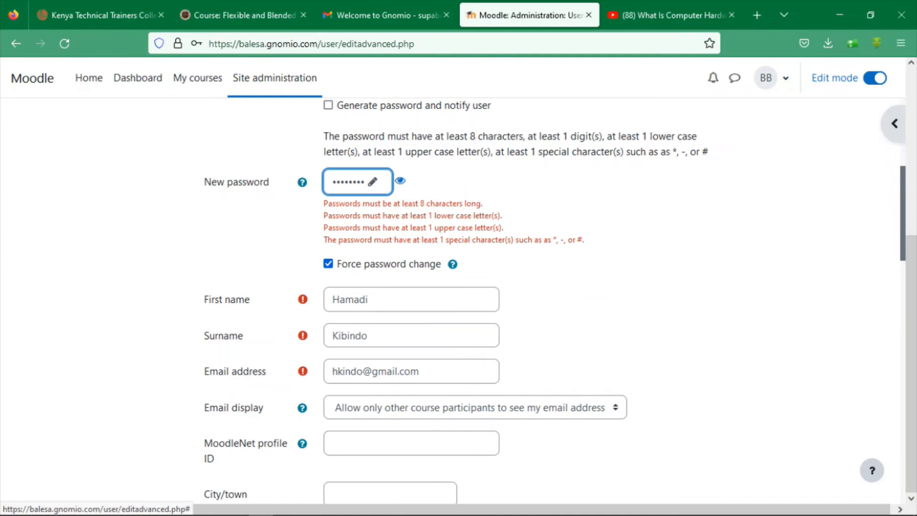
left_click_drag(902, 186, 891, 454)
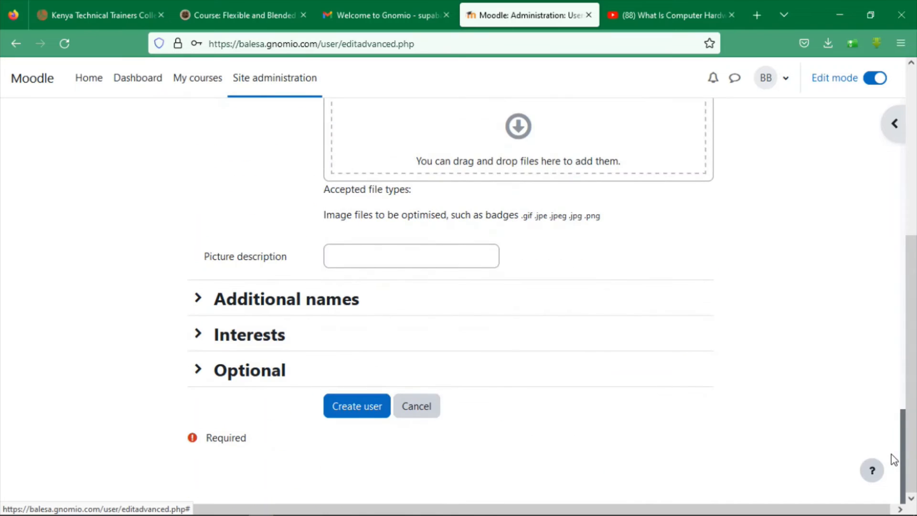
left_click(366, 414)
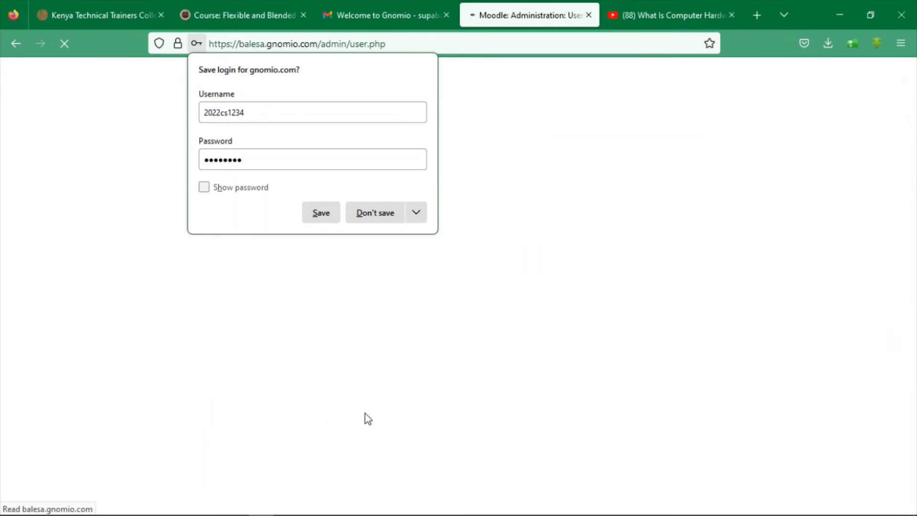
Decline saving the login, check the two-user list, and return to the Users administration page
left_click(359, 212)
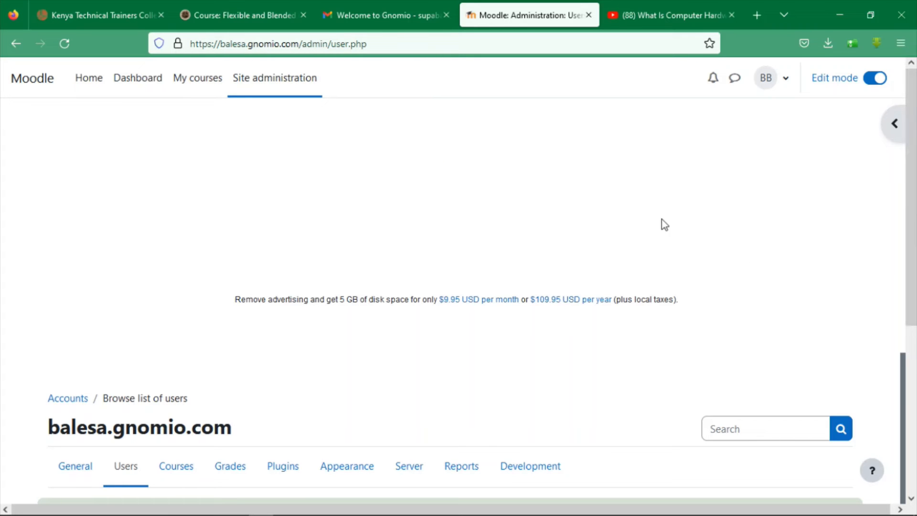
scroll(911, 292, "down", 5)
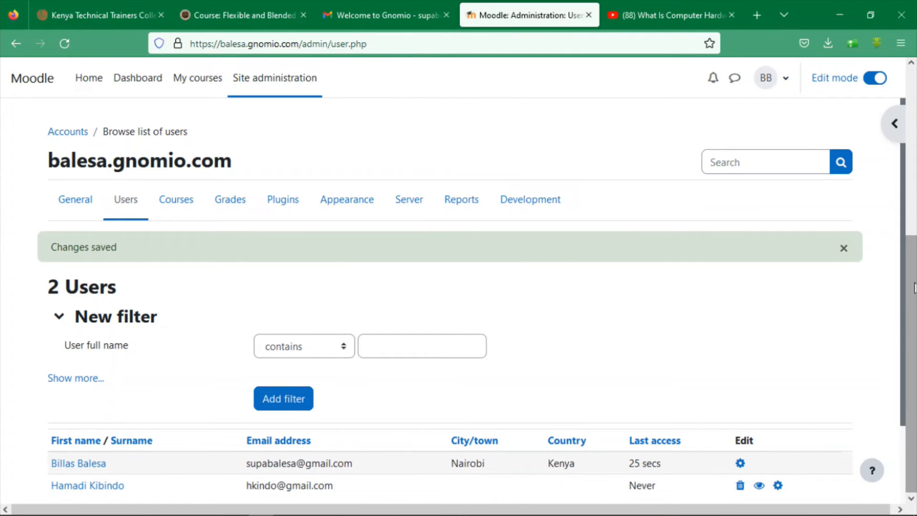
scroll(913, 286, "up", 5)
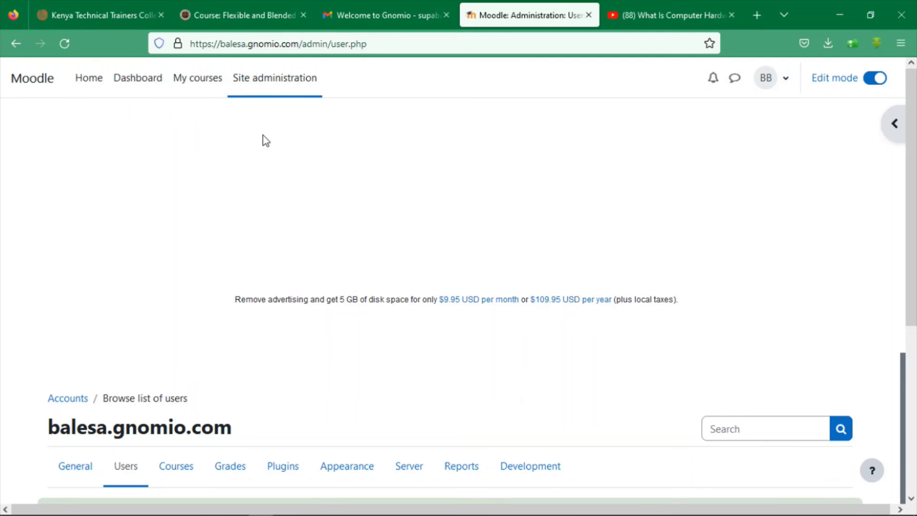
left_click(133, 467)
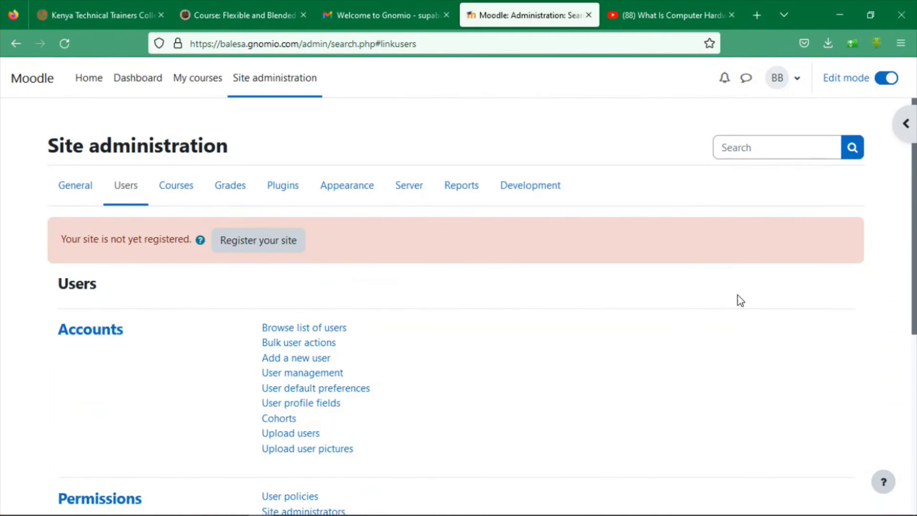
Start a new Add a new user form and enter the student's username, correcting its ending
left_click(291, 358)
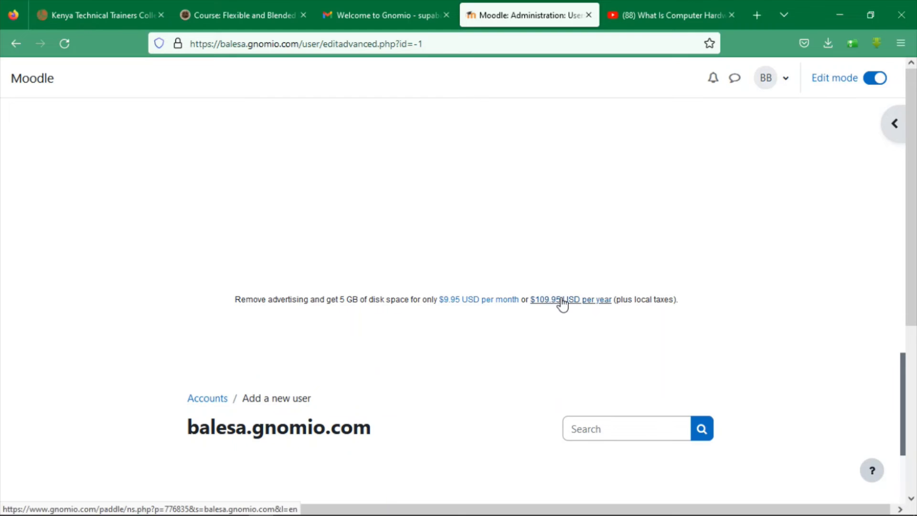
scroll(906, 237, "down", 5)
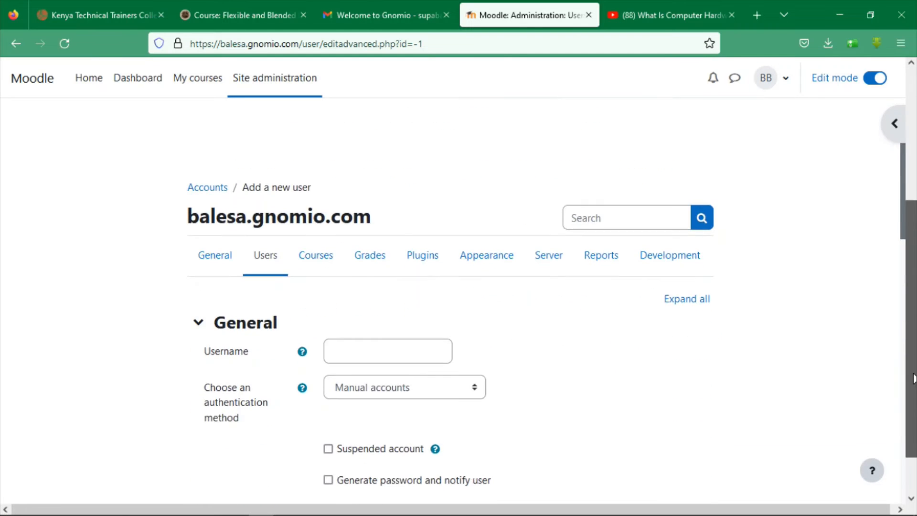
left_click(358, 294)
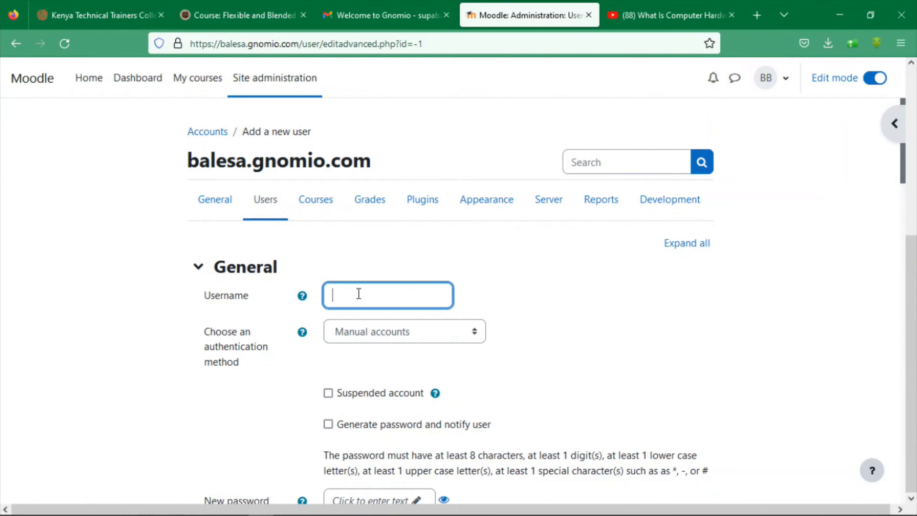
type("2022cs5678")
key("BackSpace")
key("BackSpace")
key("BackSpace")
key("BackSpace")
type("2345")
left_click_drag(902, 172, 903, 240)
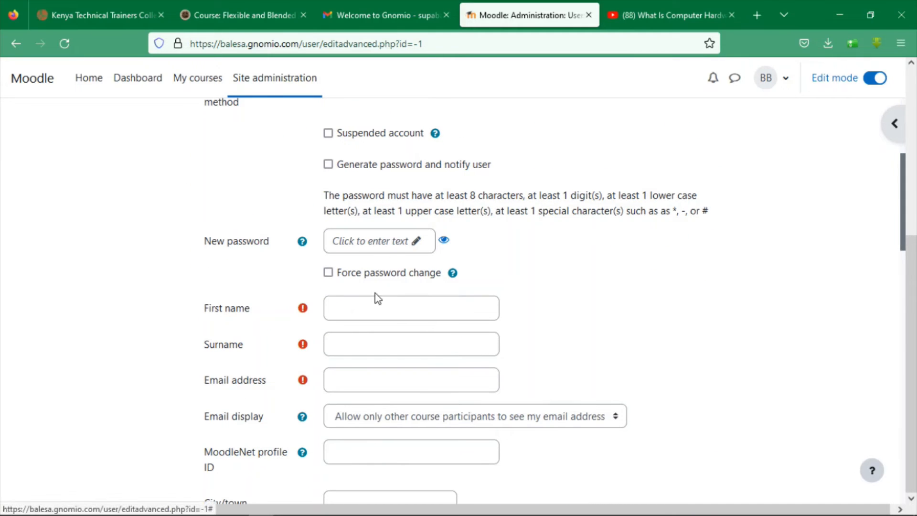
Enter the student's first name and surname and set a new password
left_click(375, 313)
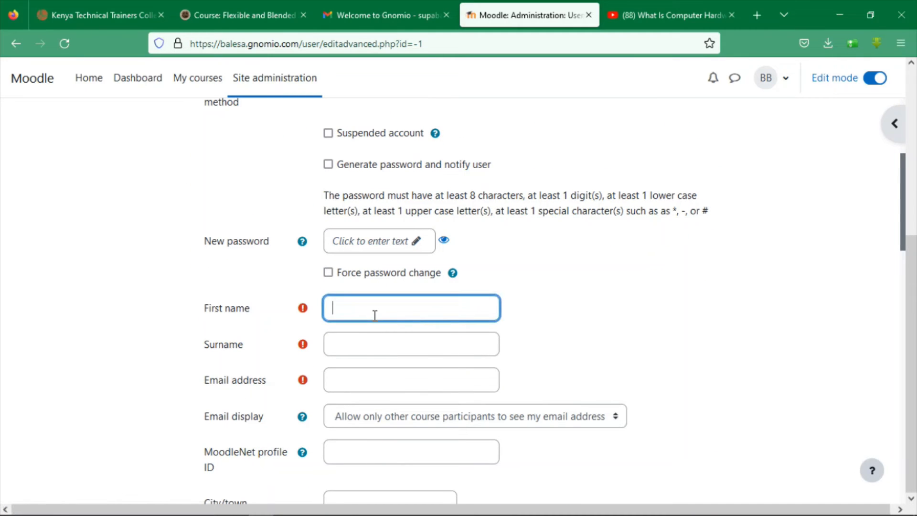
left_click(355, 244)
left_click(345, 334)
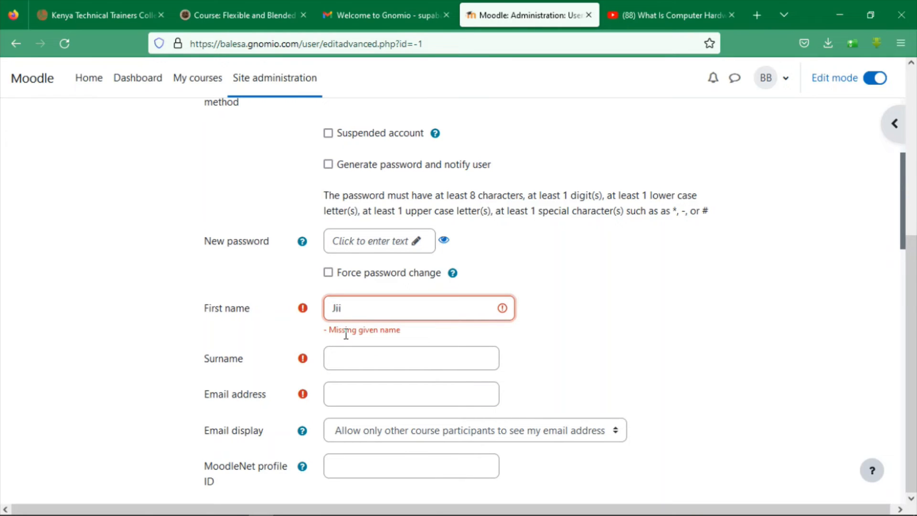
left_click(346, 335)
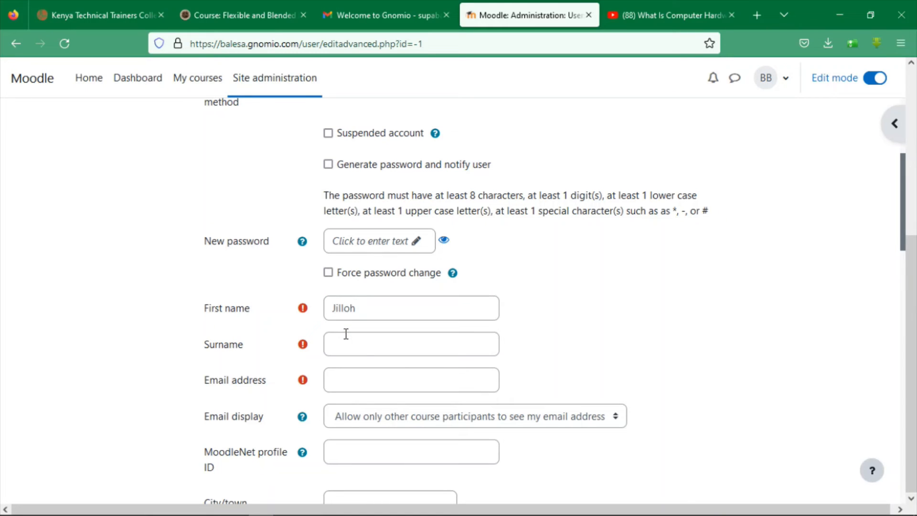
left_click(336, 350)
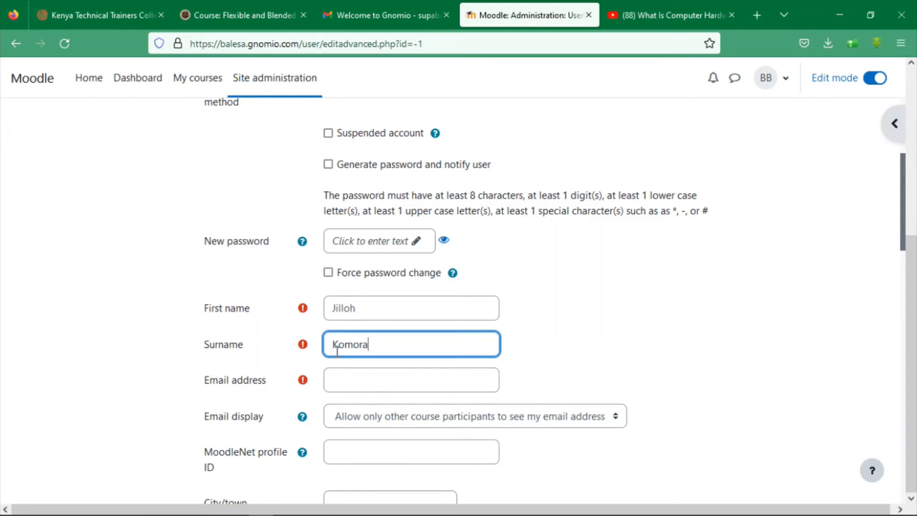
left_click(364, 244)
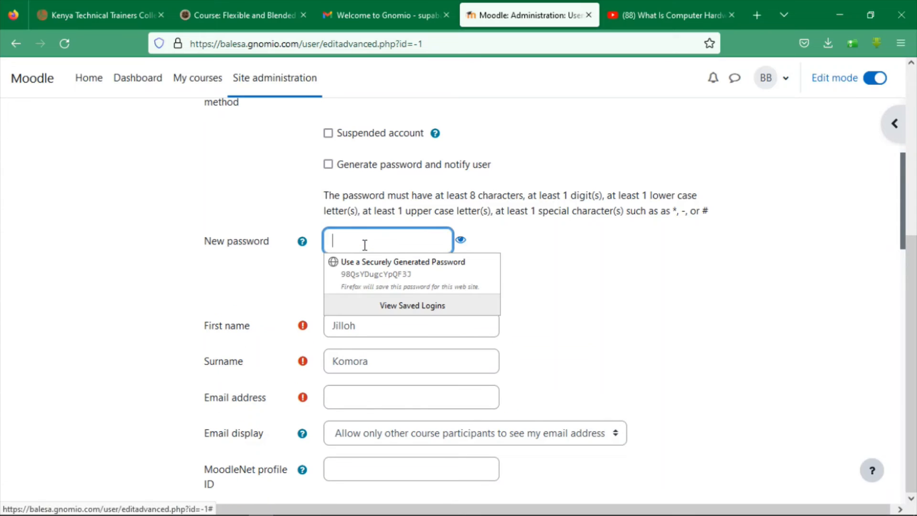
type("*****")
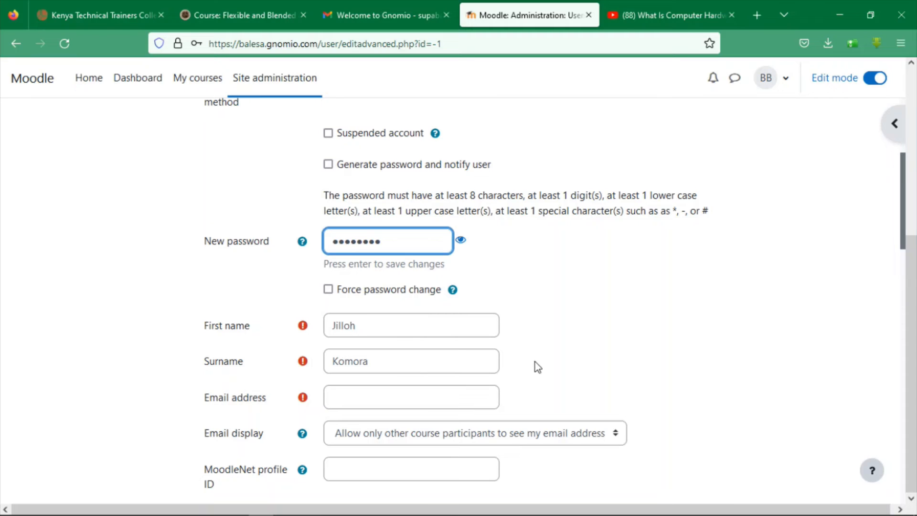
Enter the student's Gmail address, fixing its .com ending
left_click(428, 390)
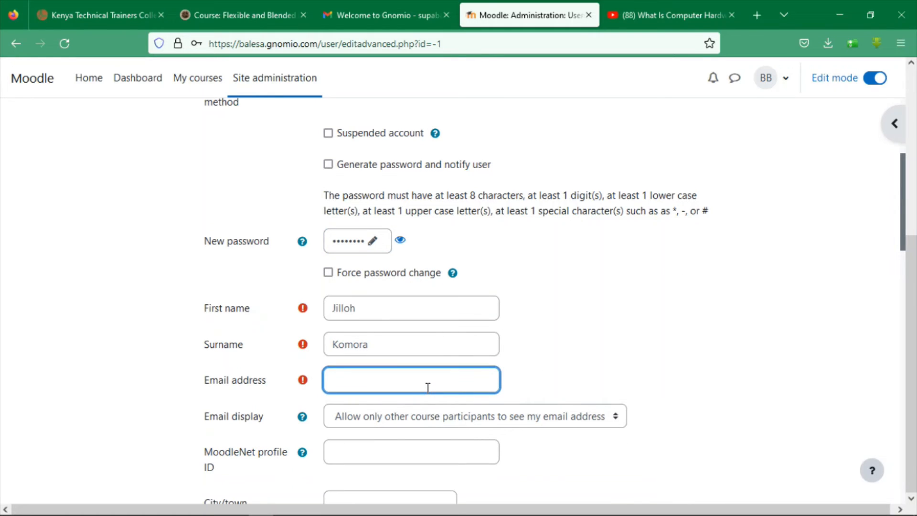
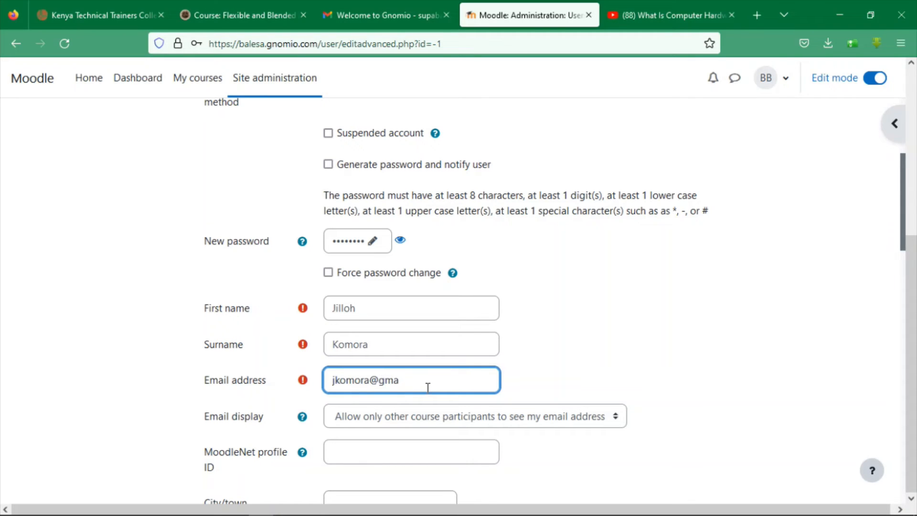
left_click_drag(902, 189, 912, 253)
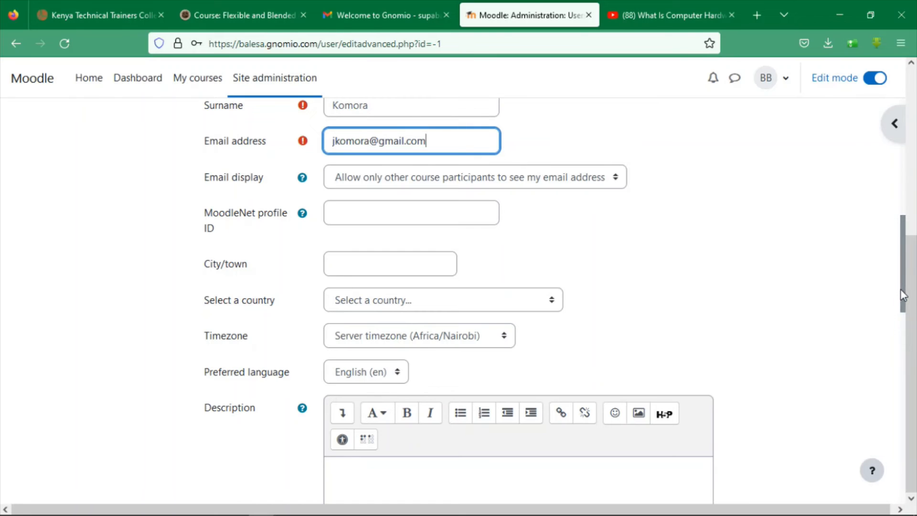
left_click_drag(903, 294, 902, 486)
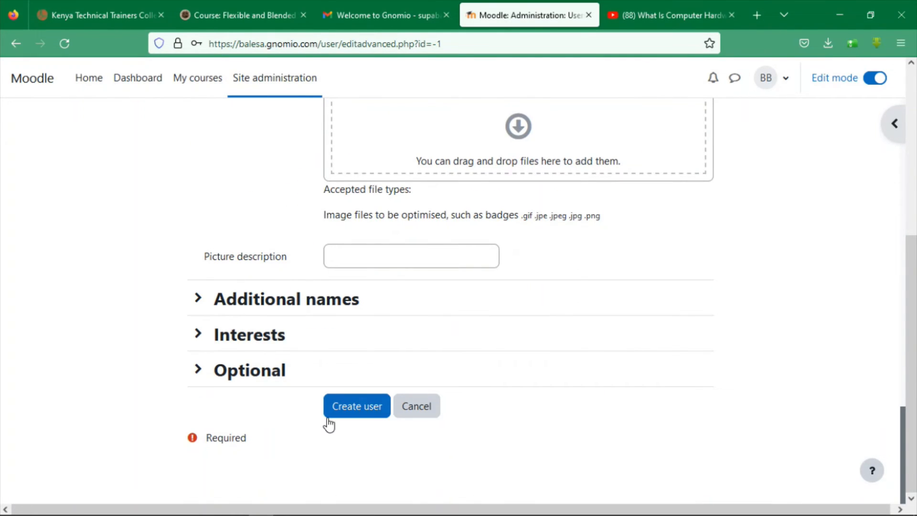
Create the student account, confirm the list shows 3 users, and start another new user
left_click(330, 416)
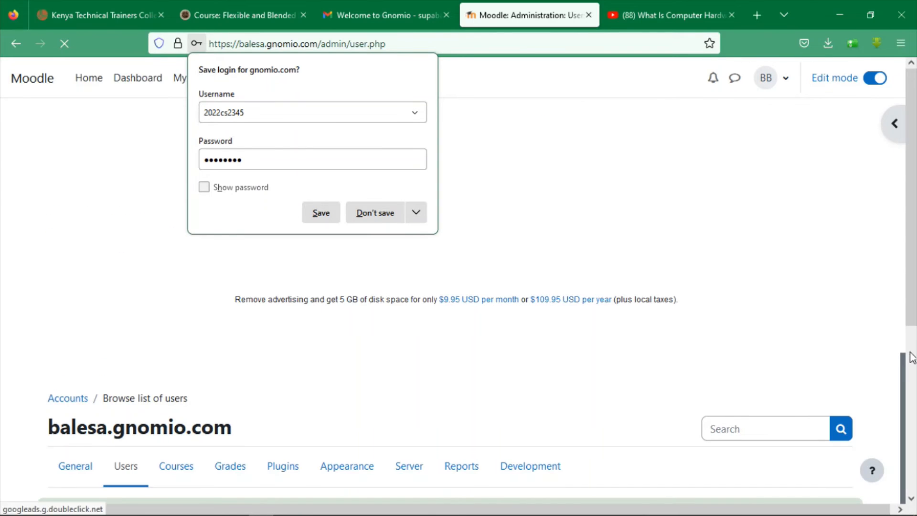
left_click_drag(912, 306, 912, 472)
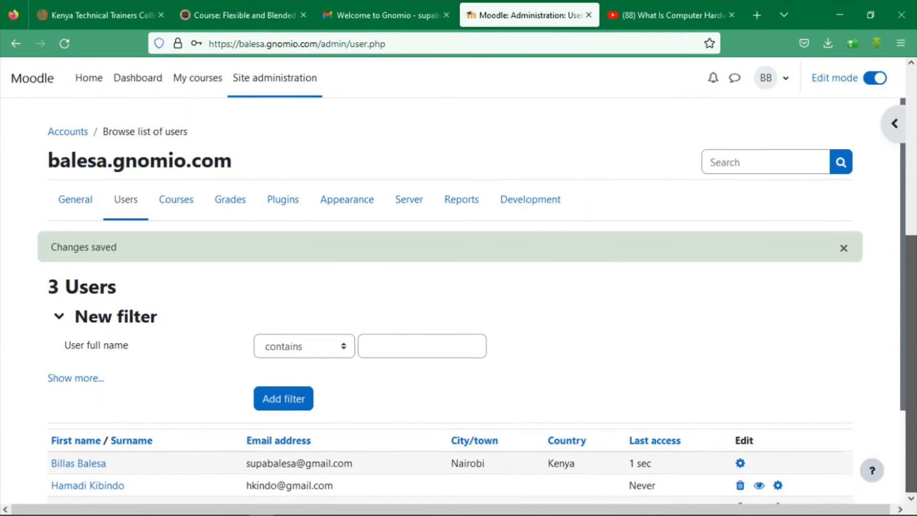
scroll(910, 458, "down", 2)
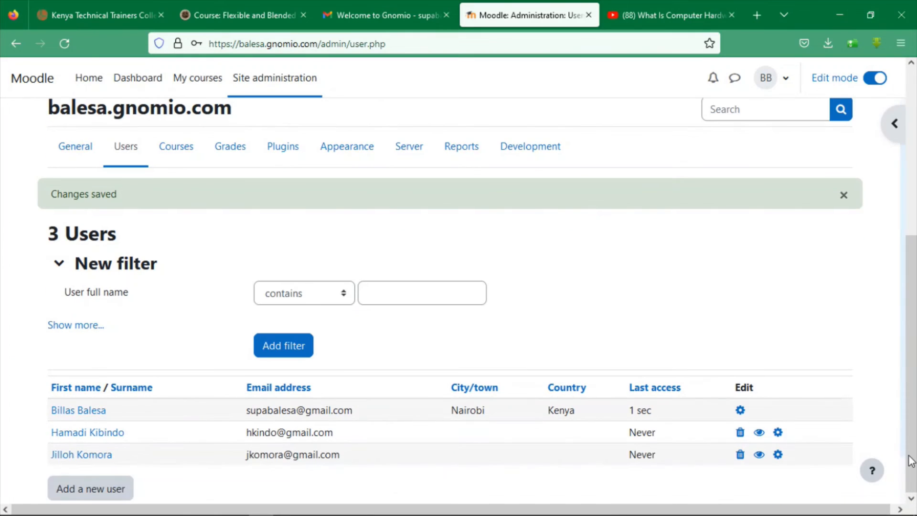
scroll(910, 460, "down", 2)
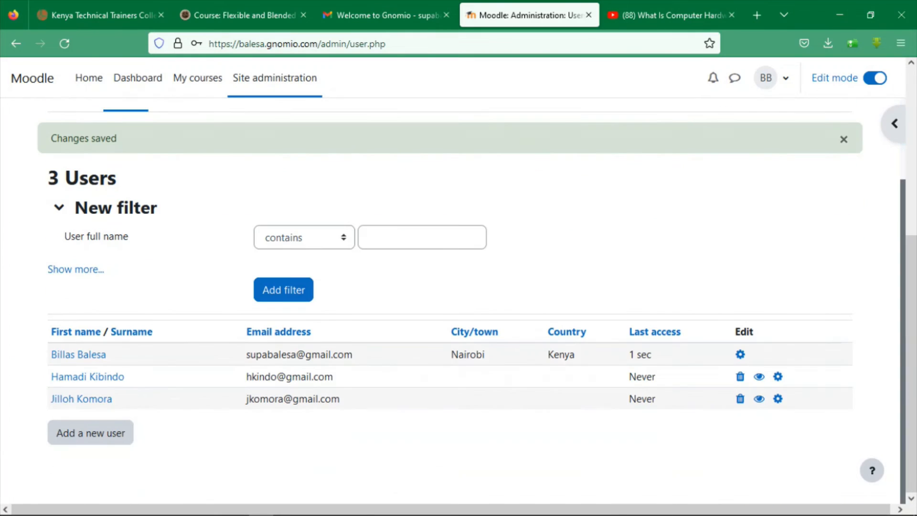
left_click(74, 444)
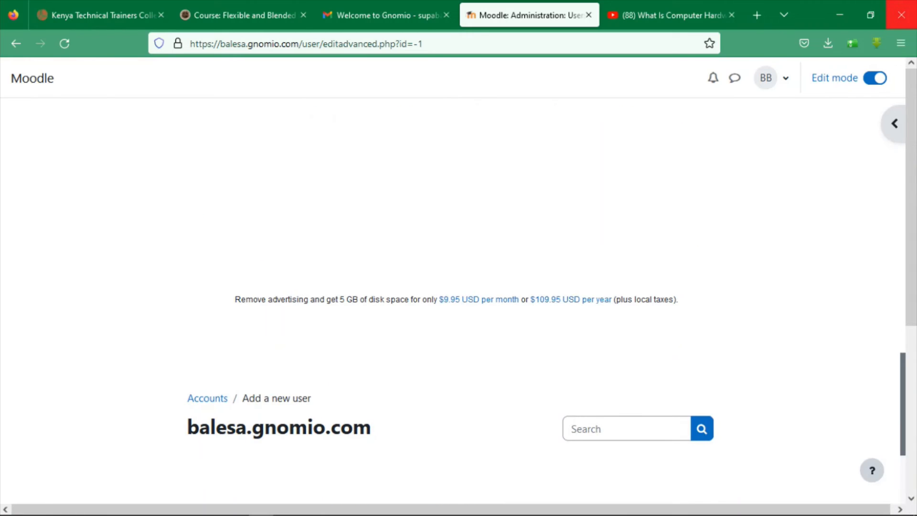
Enter the third student's username and set a new password
left_click_drag(912, 244, 911, 260)
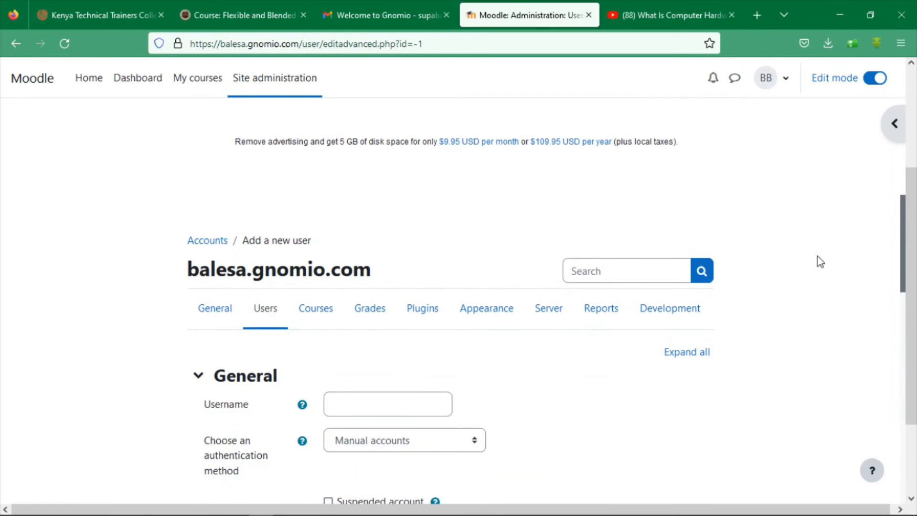
left_click(374, 405)
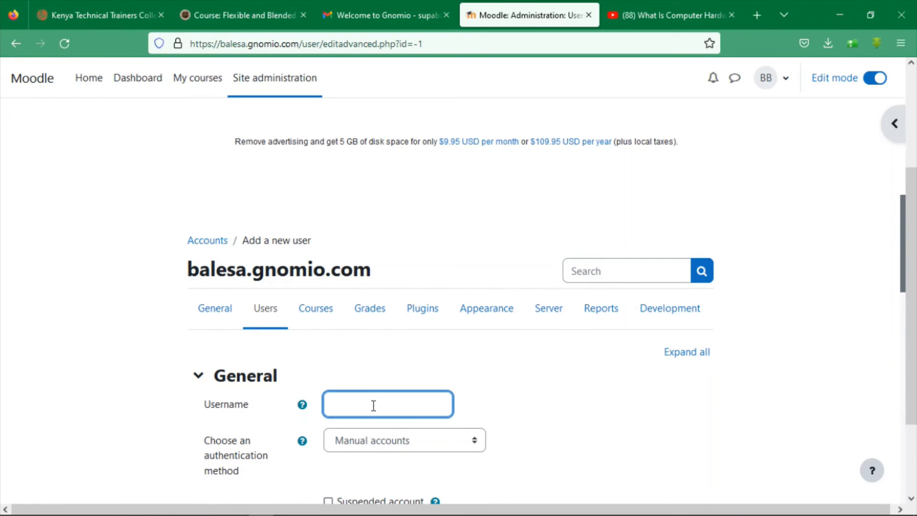
type("M")
key("BackSpace")
key("BackSpace")
key("BackSpace")
key("BackSpace")
type("2022cs3456")
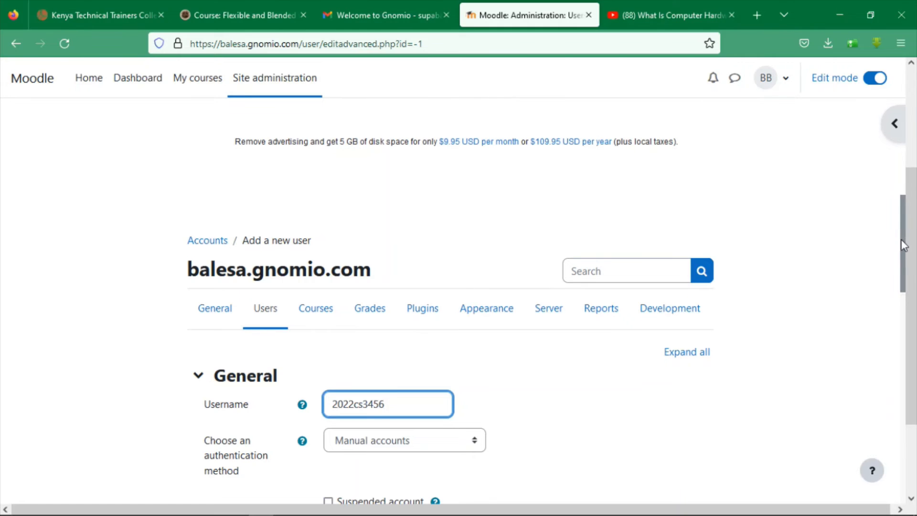
left_click_drag(900, 239, 908, 330)
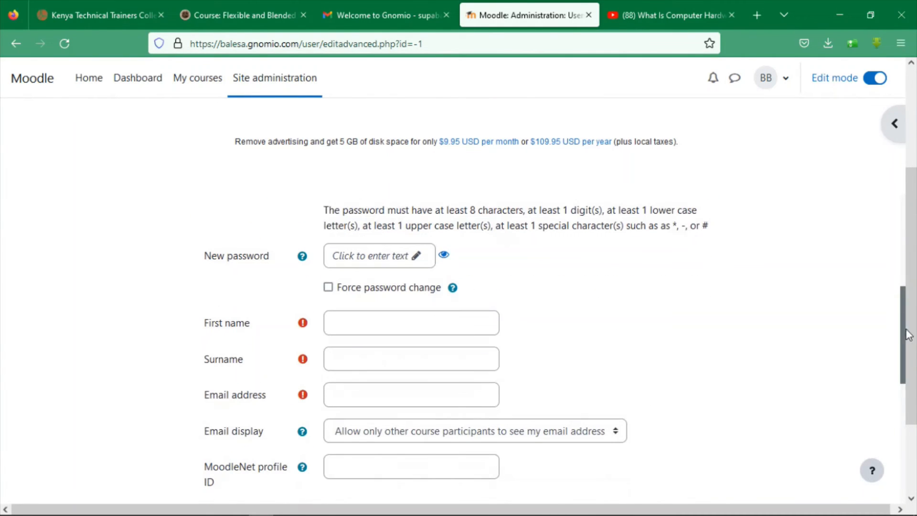
left_click(409, 252)
type("P")
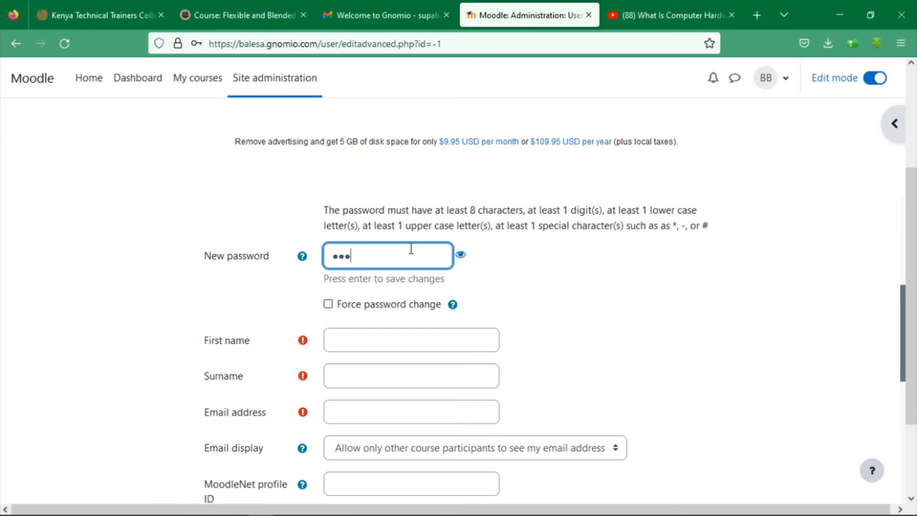
type("••")
key("Tab")
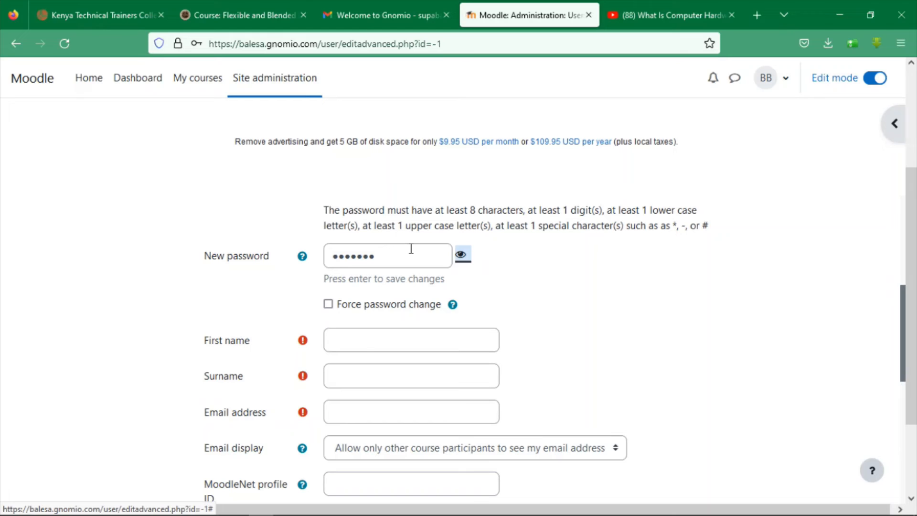
Fill in the student's first name, surname and Gmail address, then submit the form
left_click(365, 342)
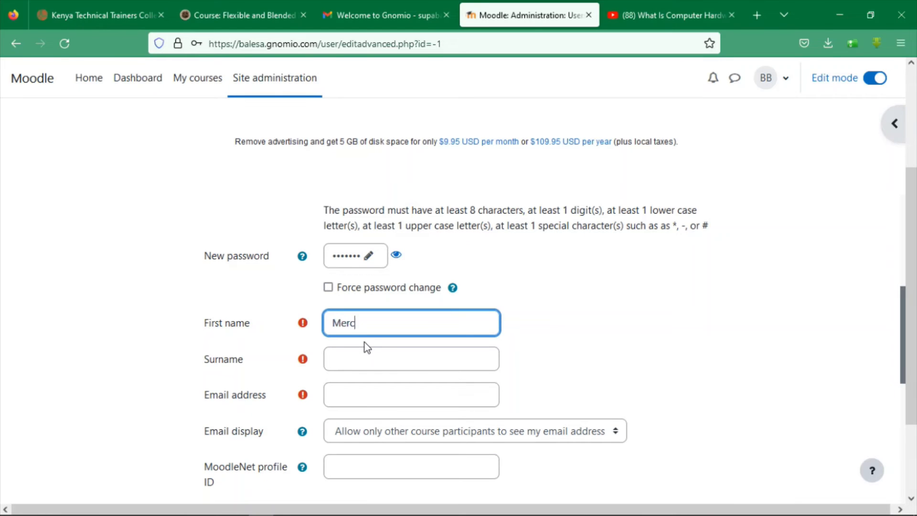
key("Tab")
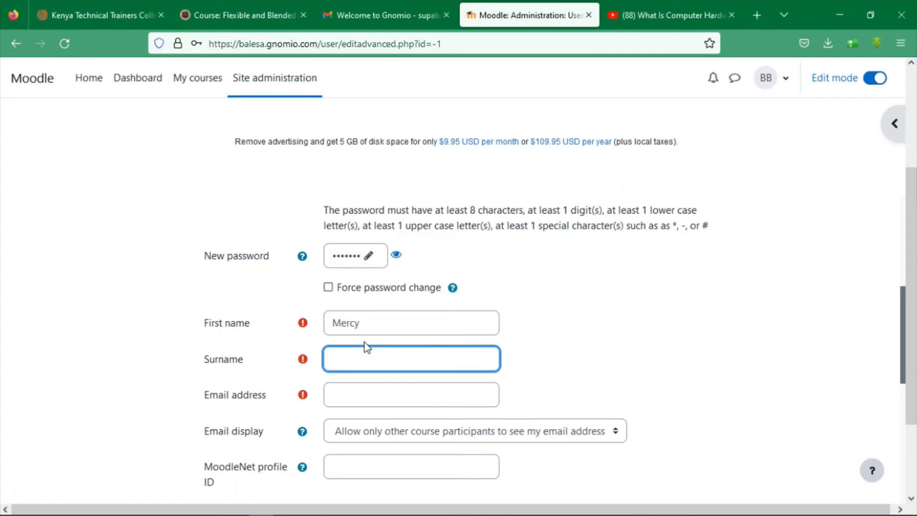
left_click(348, 401)
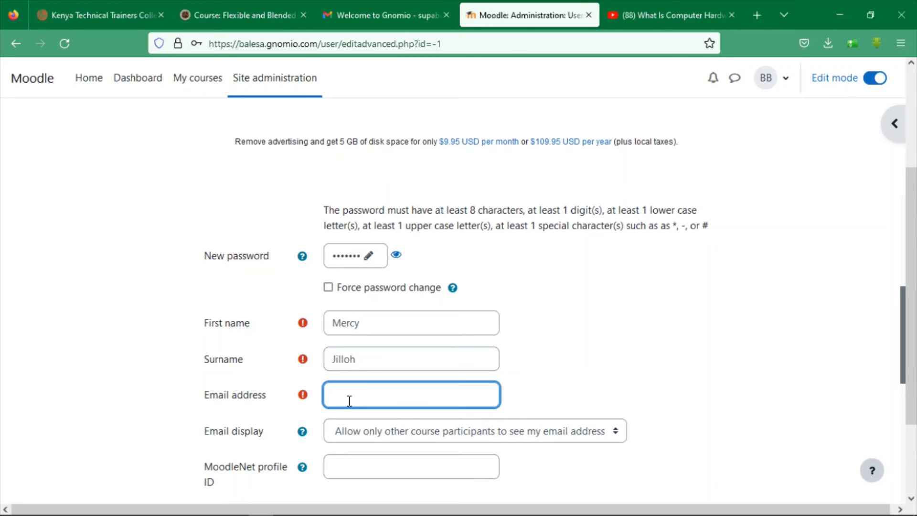
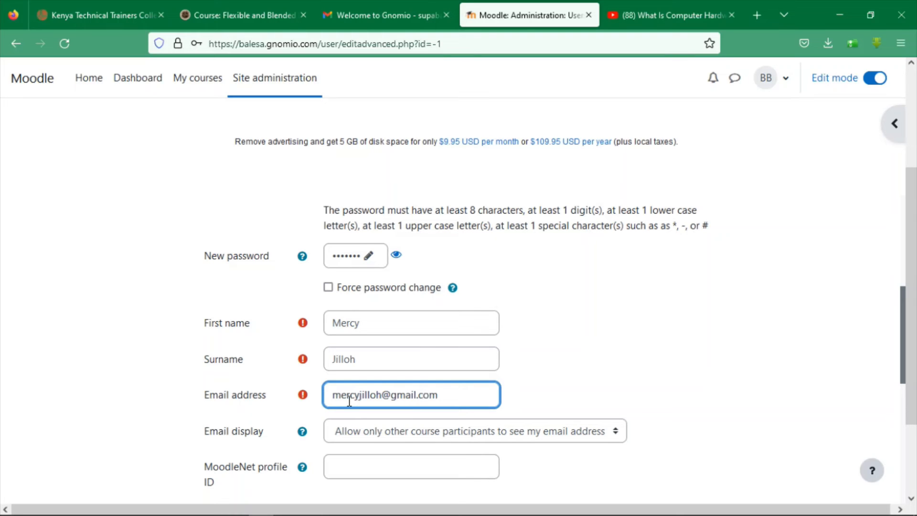
scroll(717, 325, "down", 3)
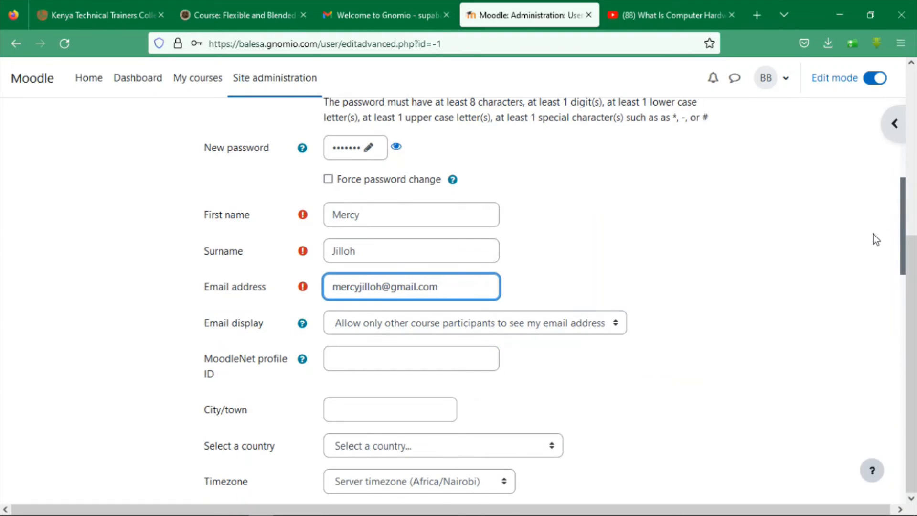
scroll(896, 210, "down", 6)
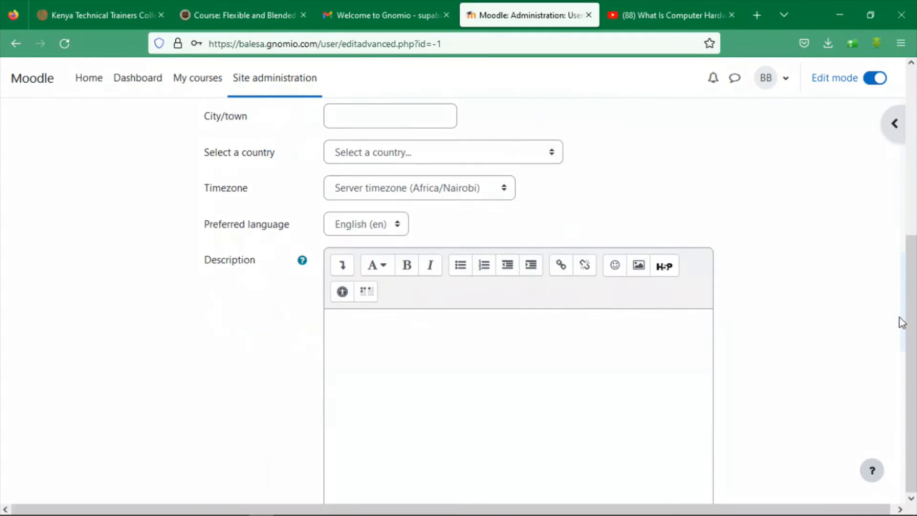
scroll(896, 330, "down", 12)
left_click(366, 410)
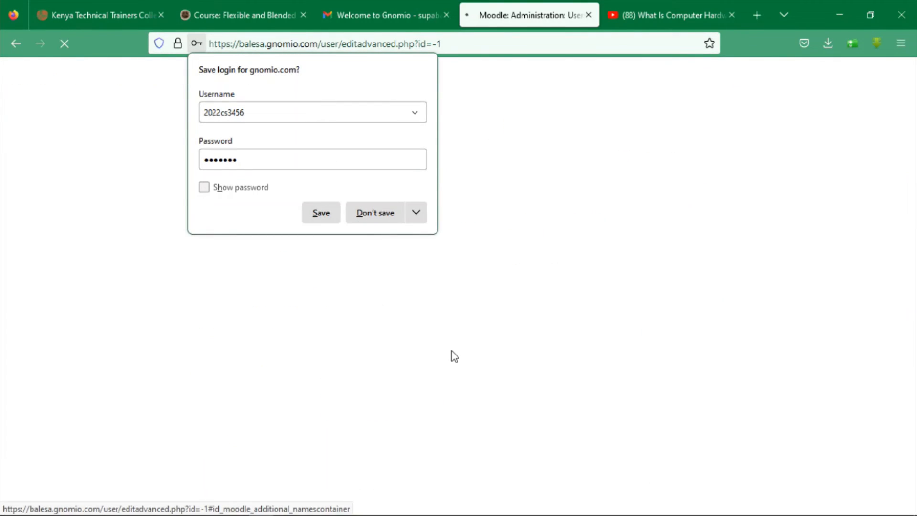
Enter a replacement 6-character password, check it, and resubmit the new user form
left_click(375, 215)
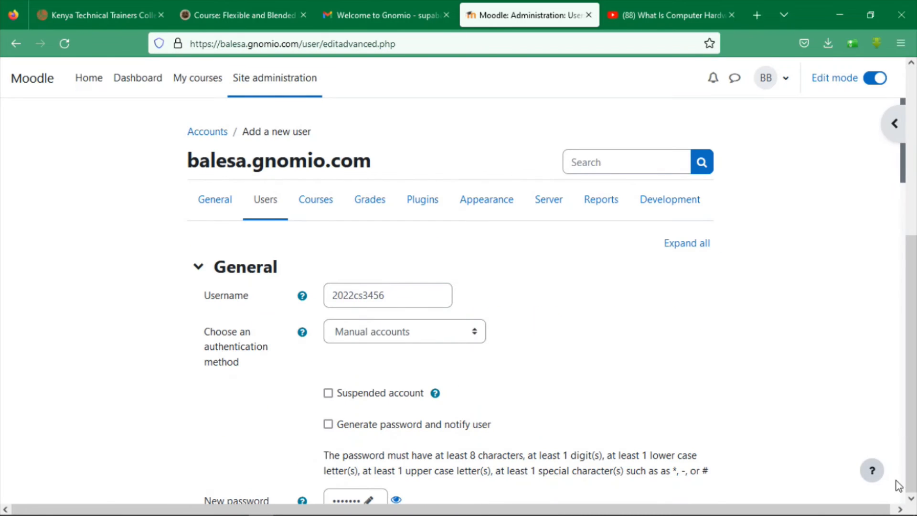
left_click_drag(903, 168, 913, 253)
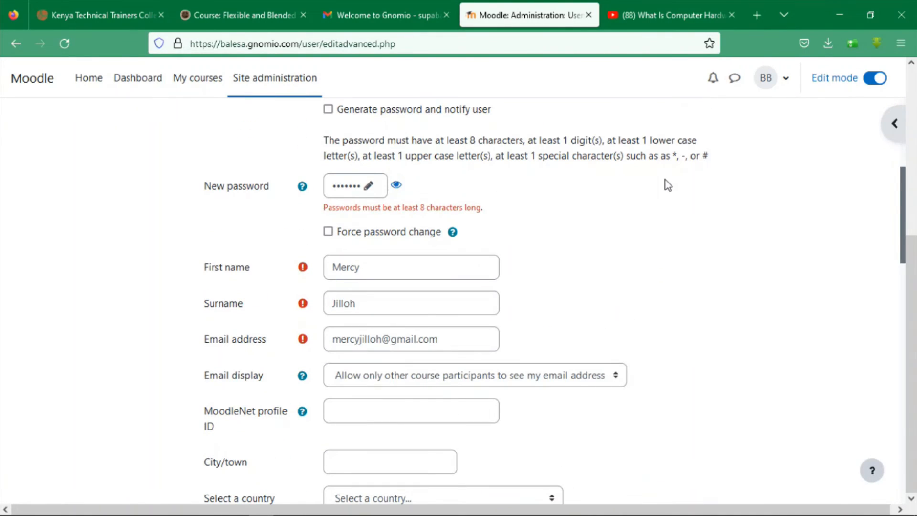
left_click(368, 186)
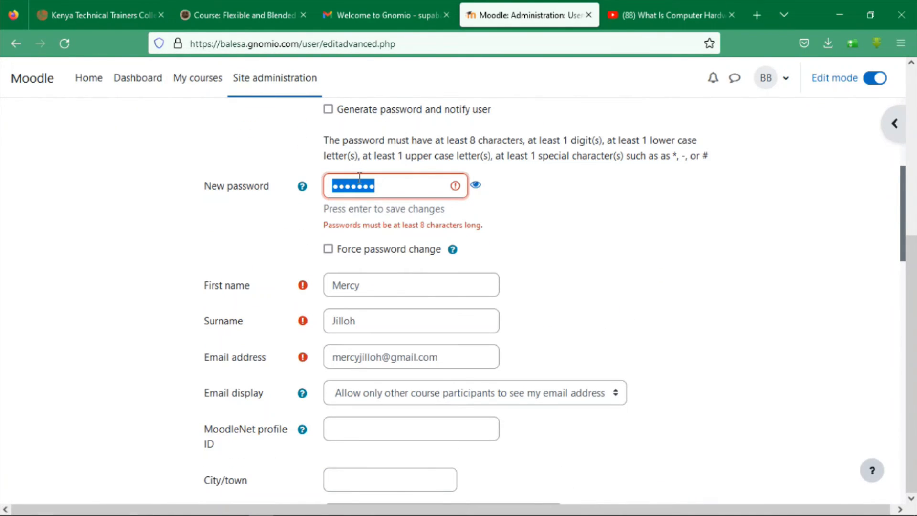
type("*****")
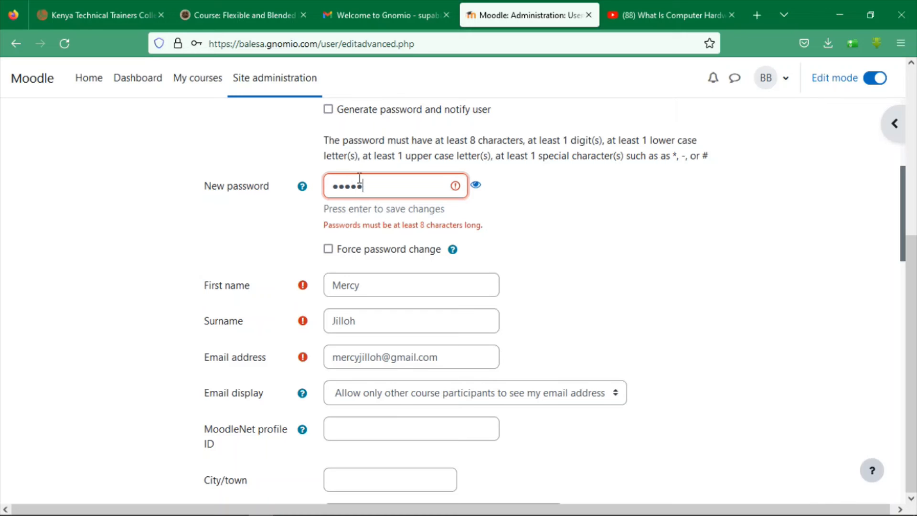
type("*")
left_click(475, 187)
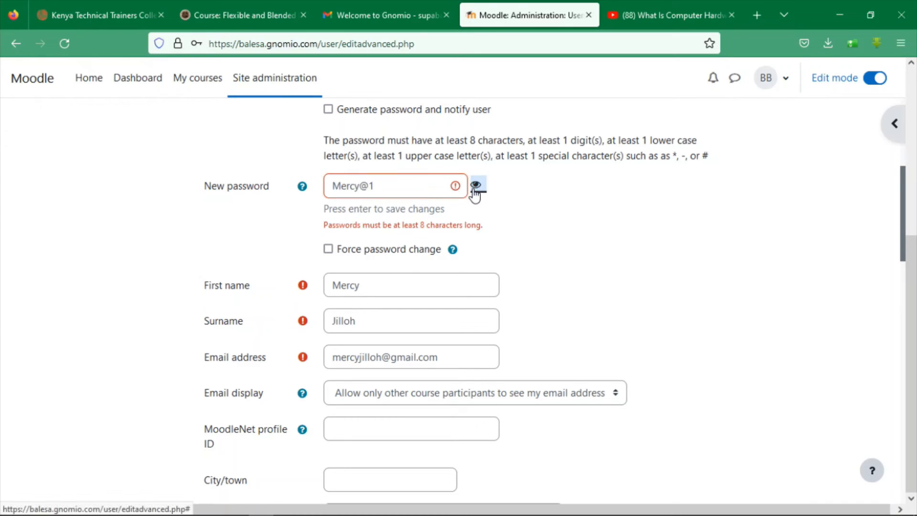
left_click(475, 186)
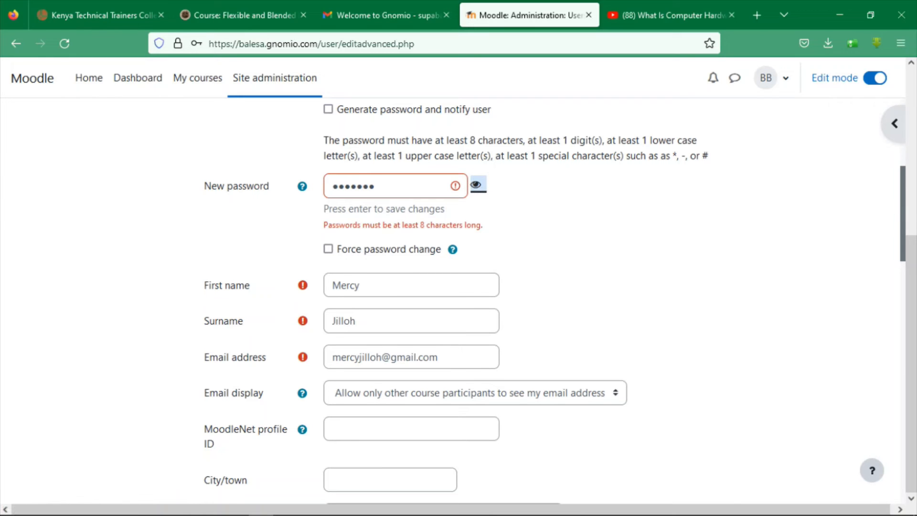
scroll(888, 440, "down", 10)
left_click(378, 434)
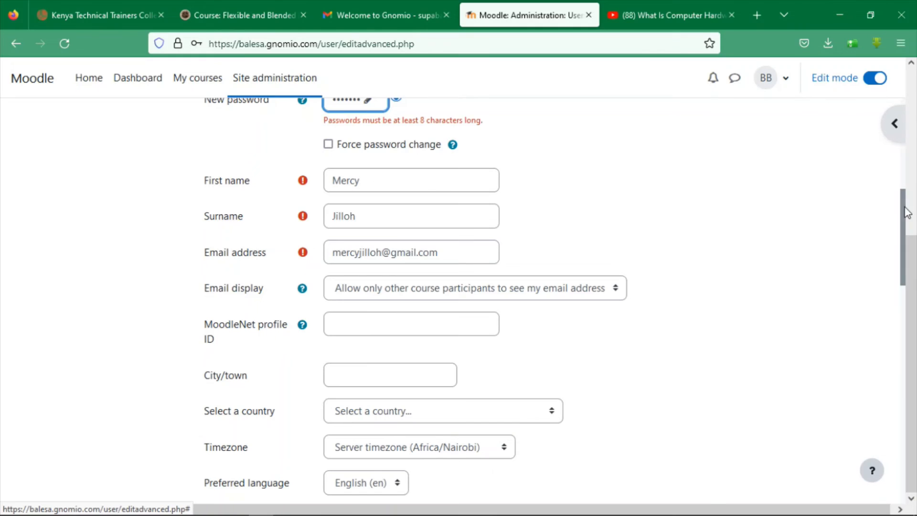
scroll(354, 412, "down", 10)
left_click(362, 410)
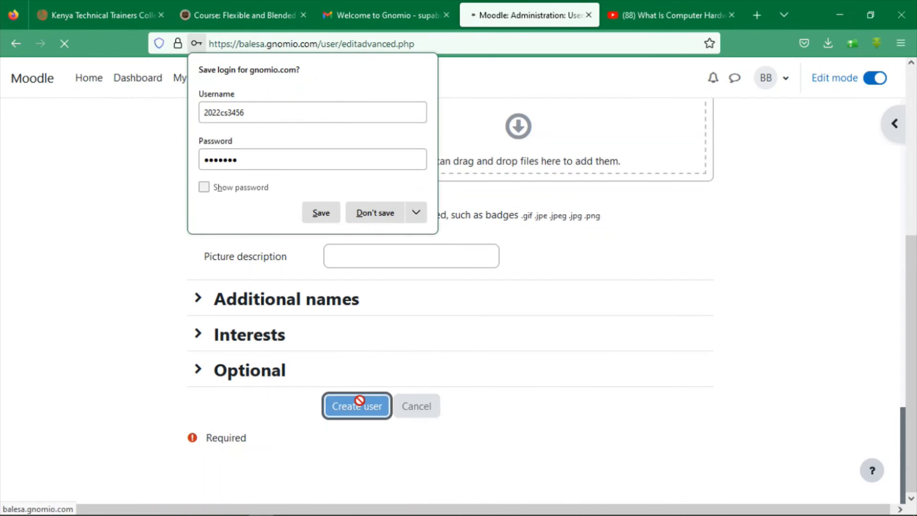
Replace the rejected password with an 11-character one and submit the form again
left_click(376, 220)
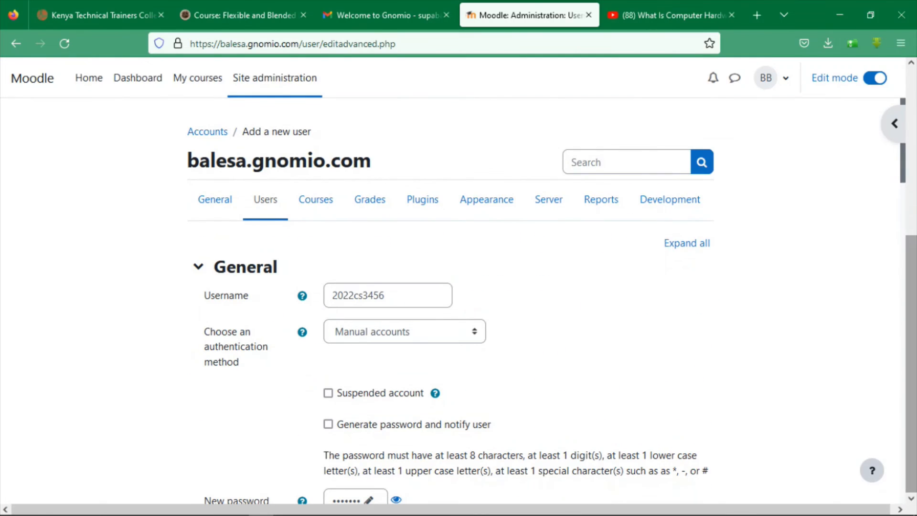
left_click_drag(904, 154, 907, 238)
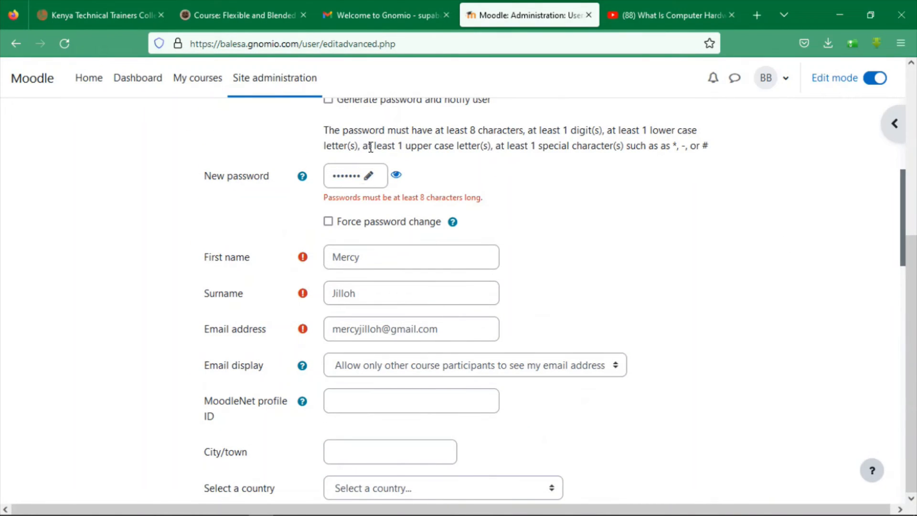
left_click(361, 176)
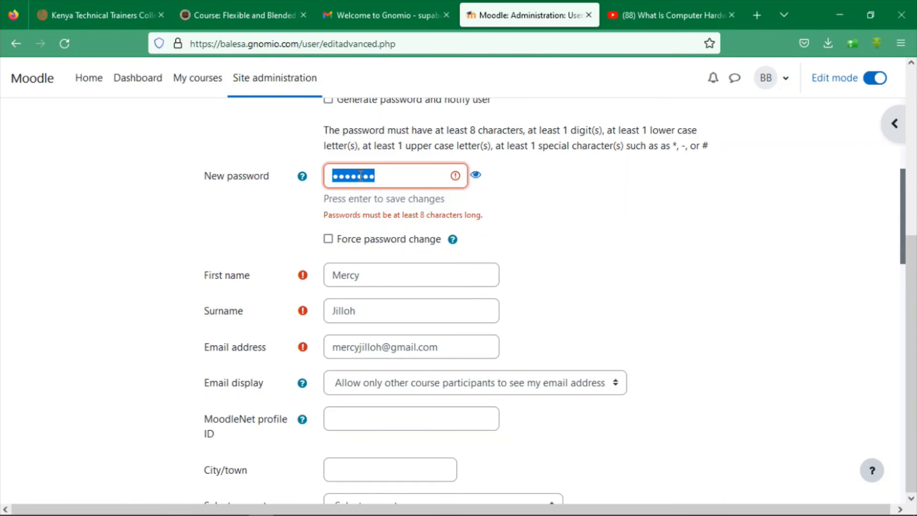
type("•••")
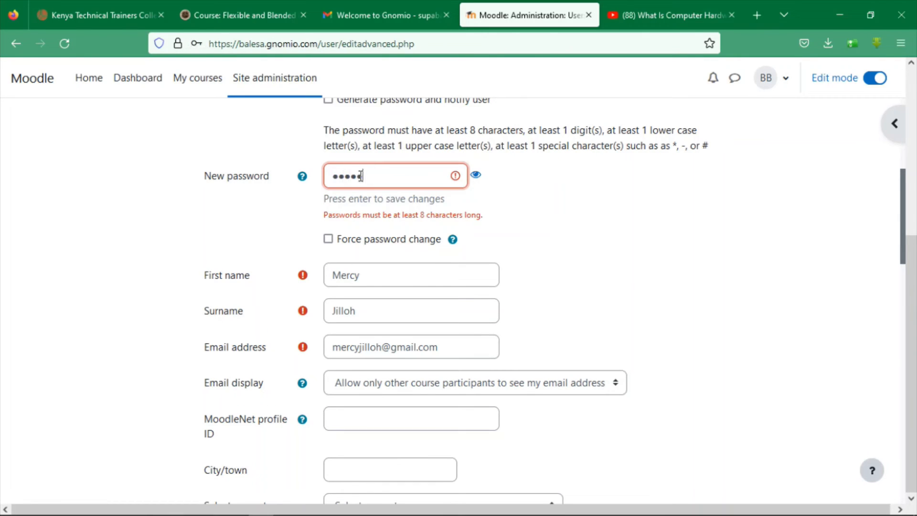
type("••••••••")
scroll(884, 188, "down", 10)
scroll(451, 287, "down", 4)
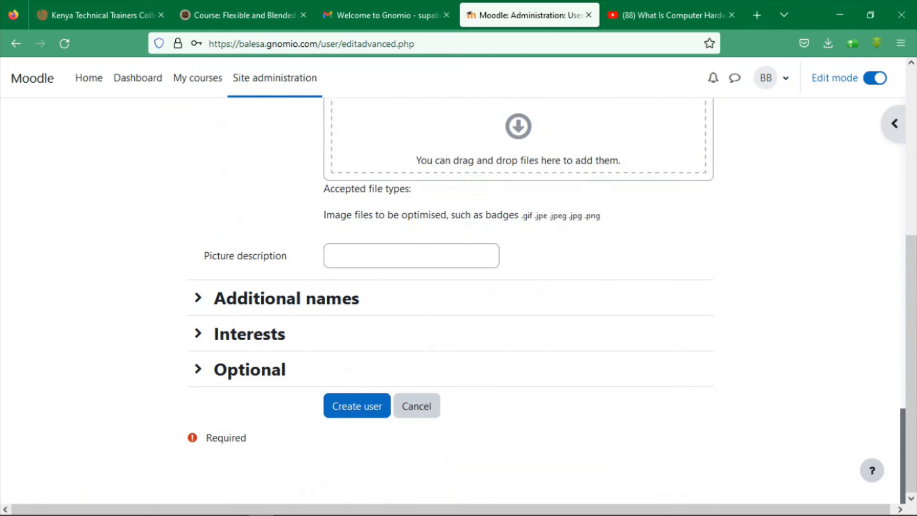
left_click(340, 405)
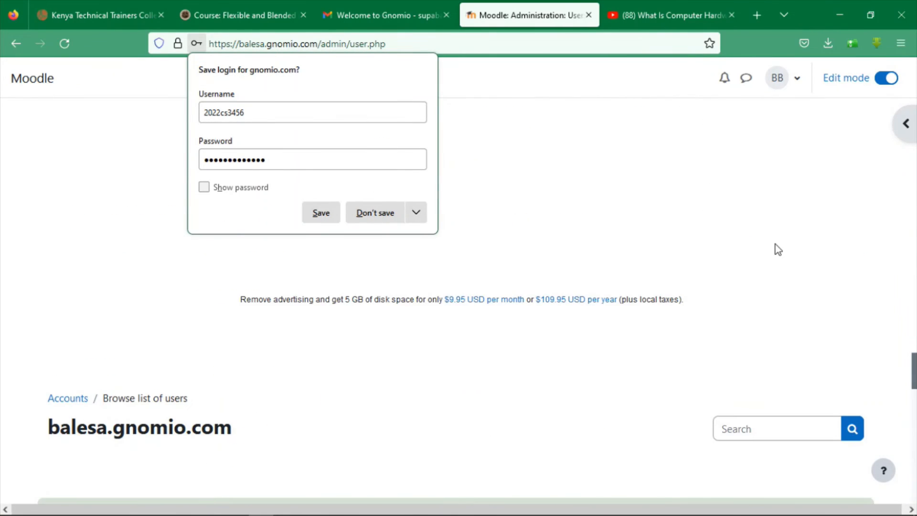
Decline saving the login, confirm 4 users are listed, and start adding another user
left_click(376, 213)
left_click_drag(911, 278, 909, 453)
scroll(900, 439, "down", 3)
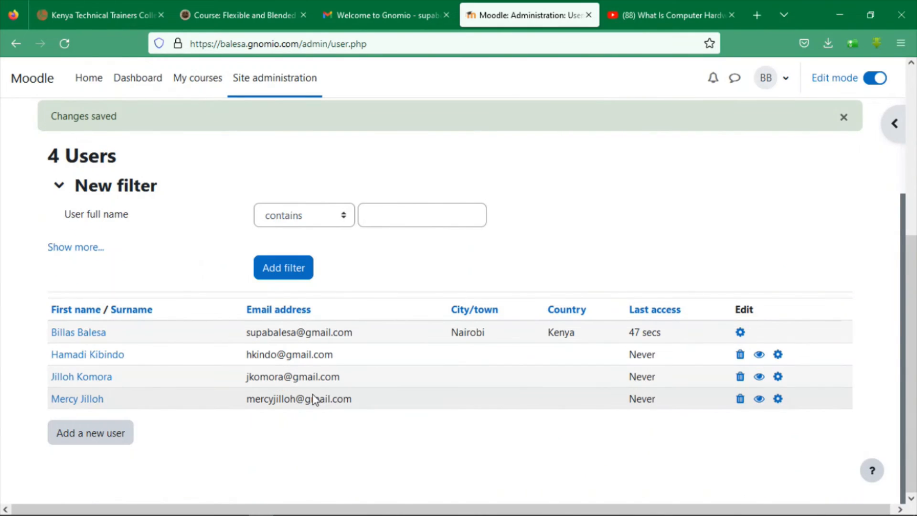
left_click(91, 432)
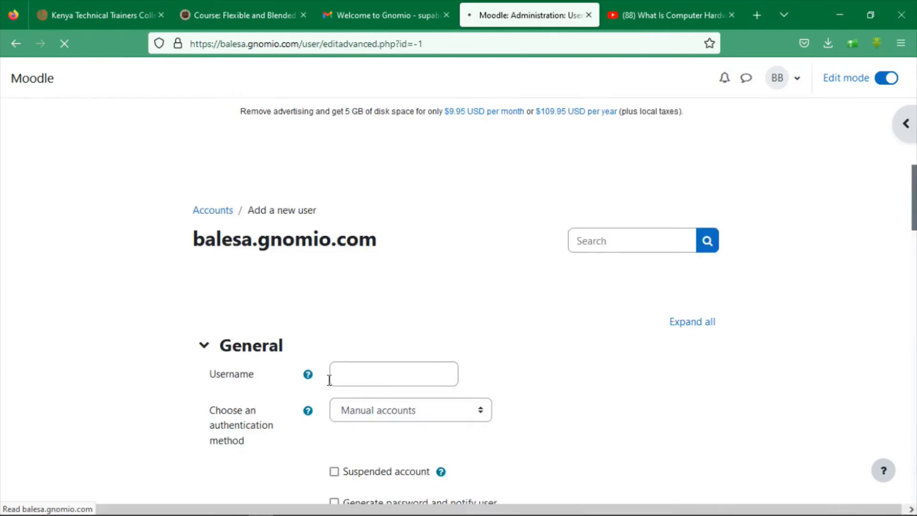
Enter the next student's username and set a new password
scroll(853, 245, "down", 5)
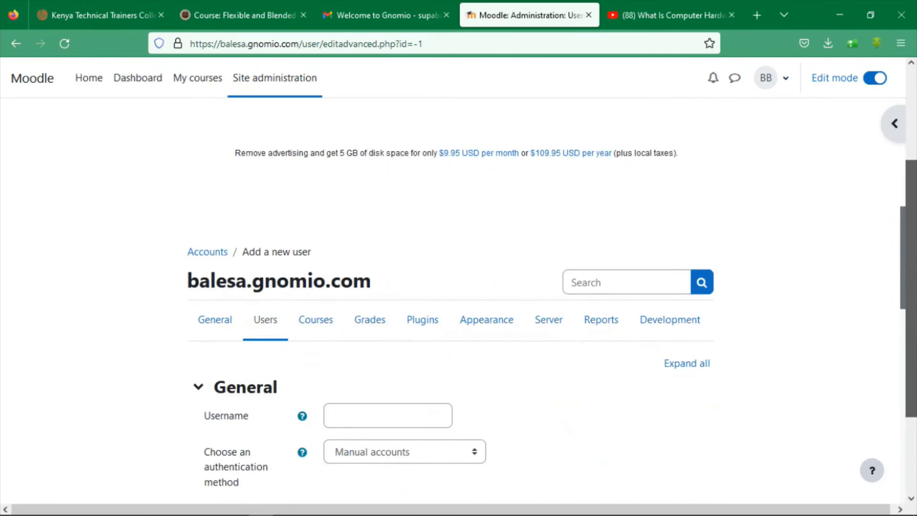
scroll(900, 191, "down", 3)
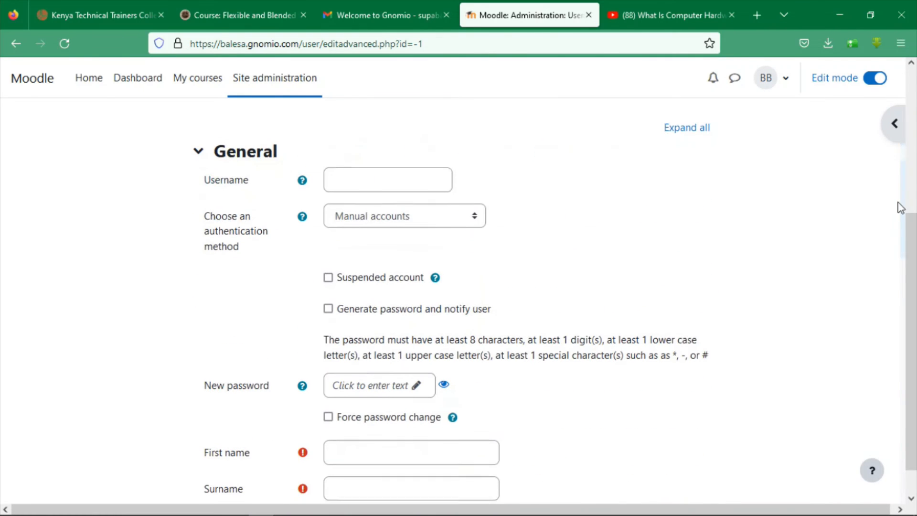
left_click(407, 170)
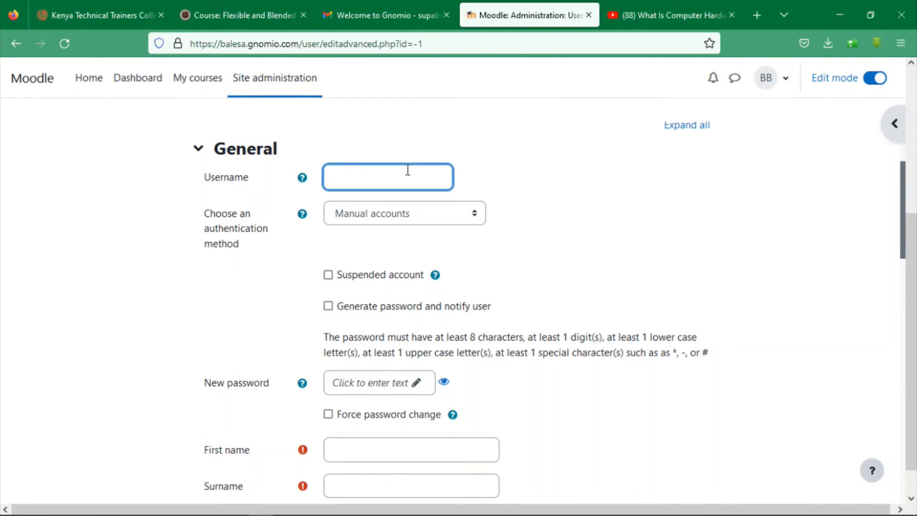
type("2022cs4567")
left_click(340, 381)
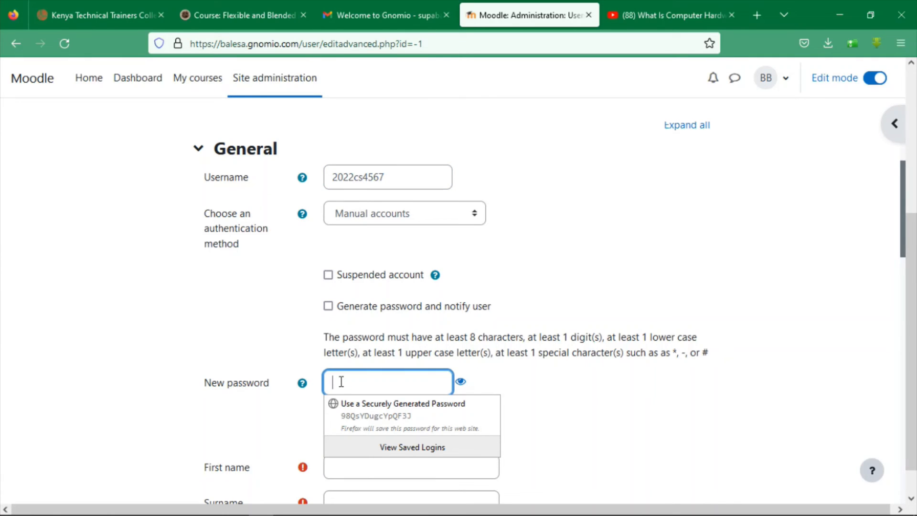
type("ad")
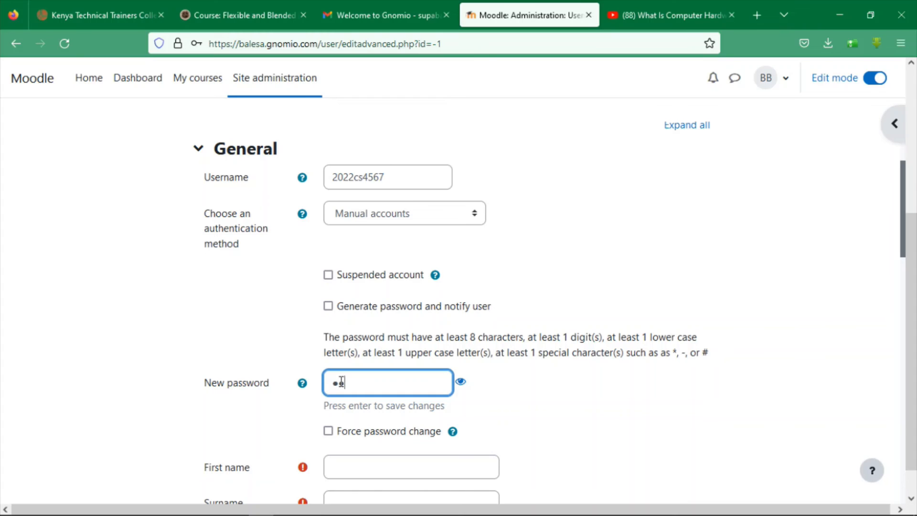
type("mi•••")
key("Tab")
key("Tab")
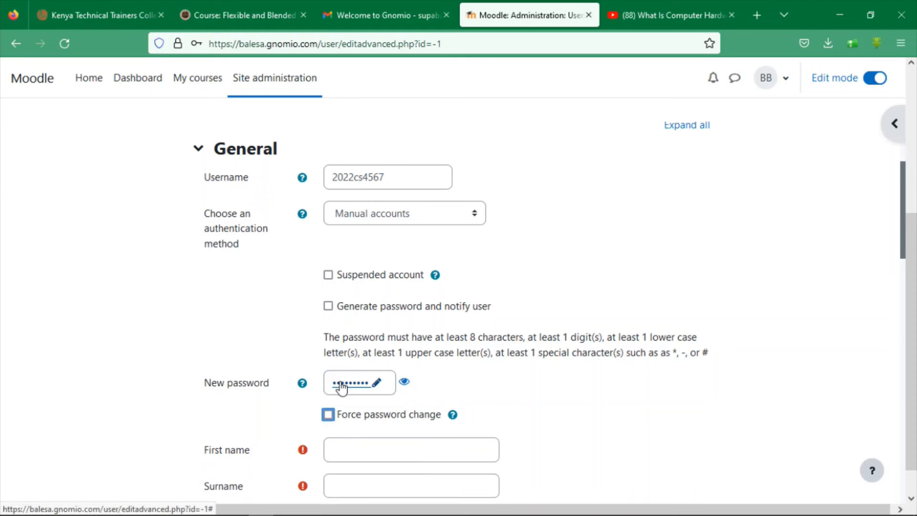
key("Tab")
Fill in the student's surname and submit the new user form
left_click(372, 449)
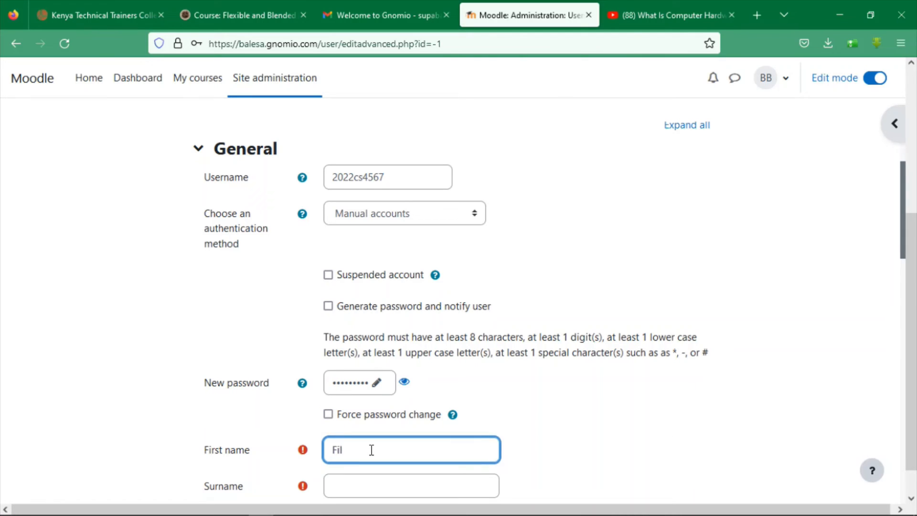
key("Tab")
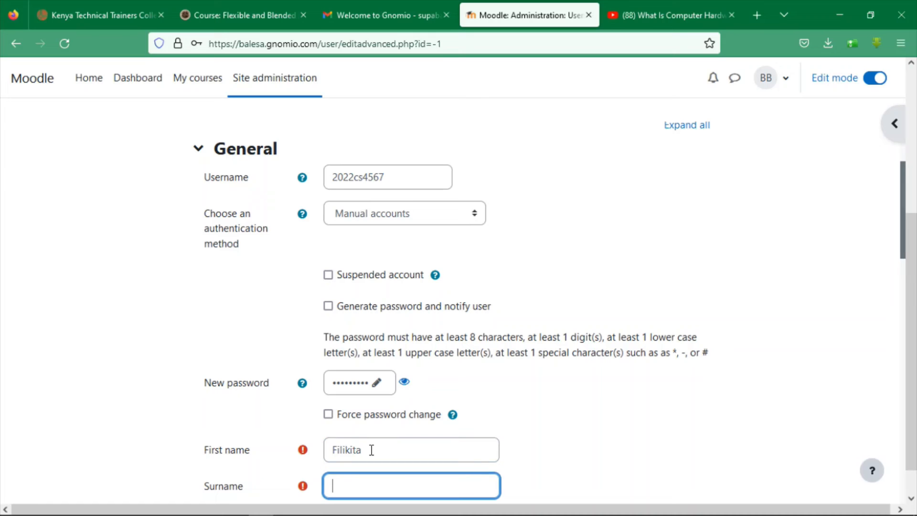
type("Buya")
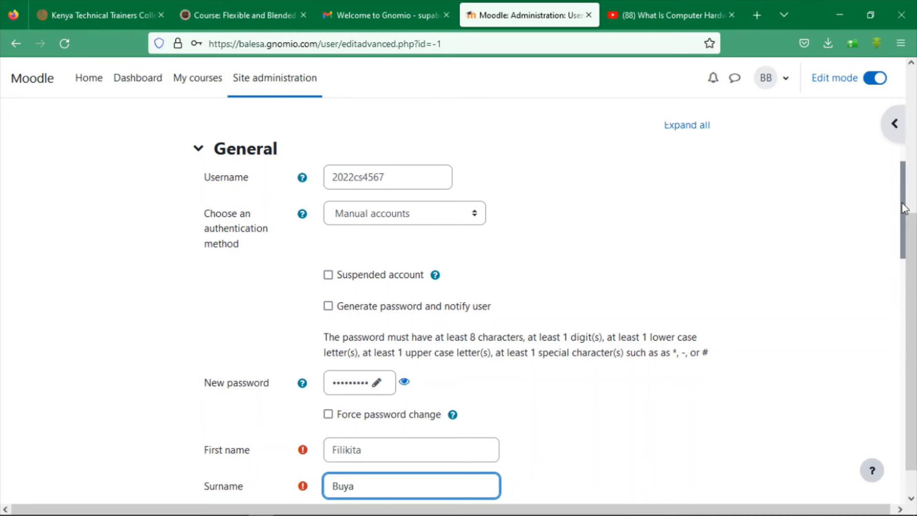
scroll(900, 210, "down", 3)
left_click_drag(902, 236, 913, 503)
left_click(358, 443)
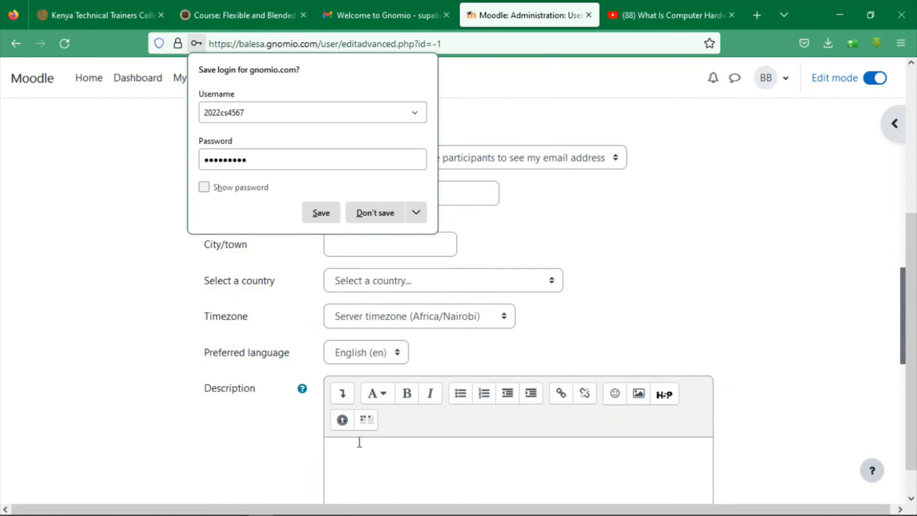
Add the missing Gmail address to the form and submit it again
left_click(371, 216)
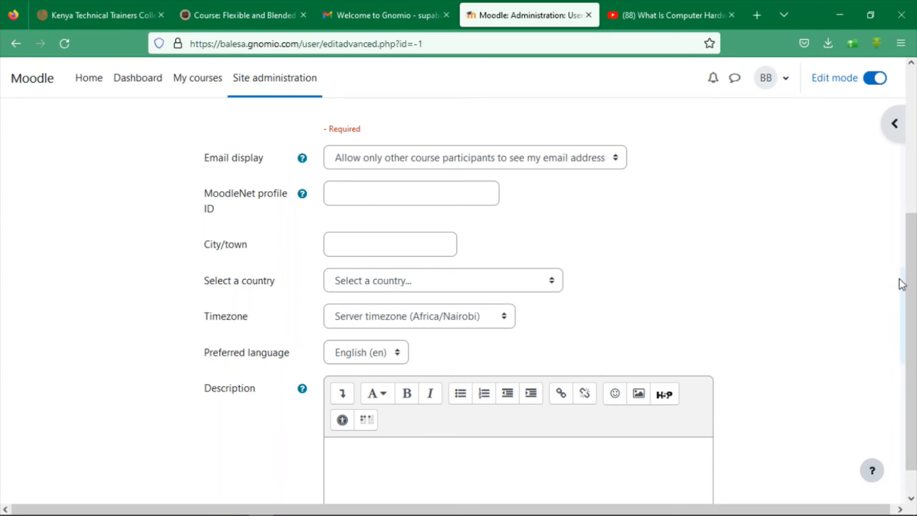
left_click_drag(898, 283, 896, 261)
left_click(444, 184)
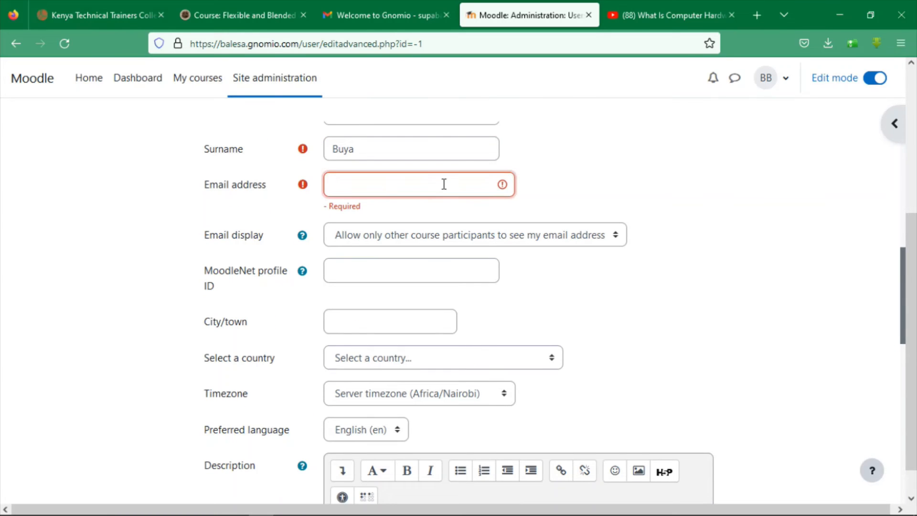
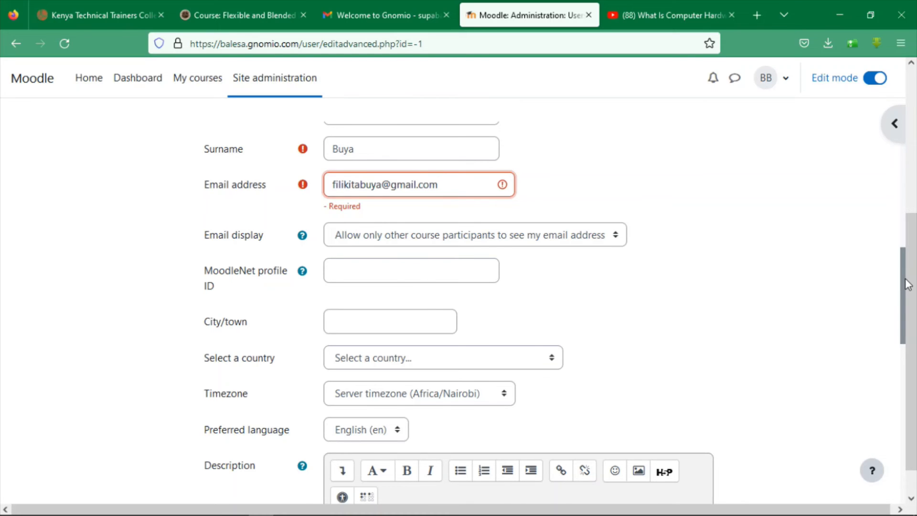
scroll(907, 284, "down", 6)
scroll(685, 468, "down", 3)
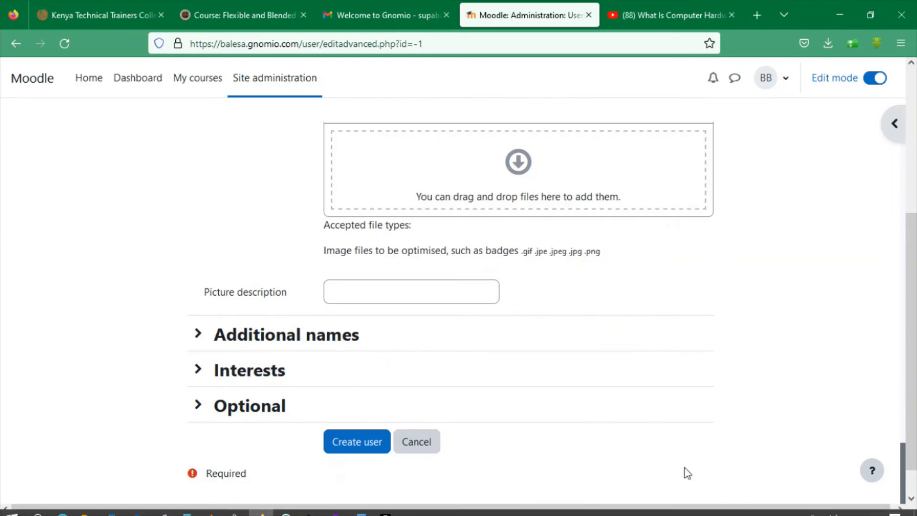
left_click(363, 436)
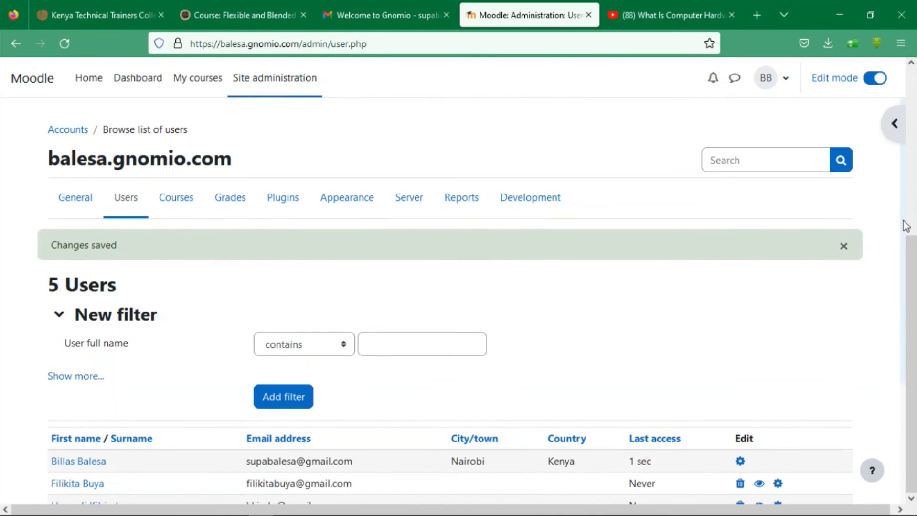
Check that five users are listed and start another Add a new user form
scroll(902, 286, "down", 3)
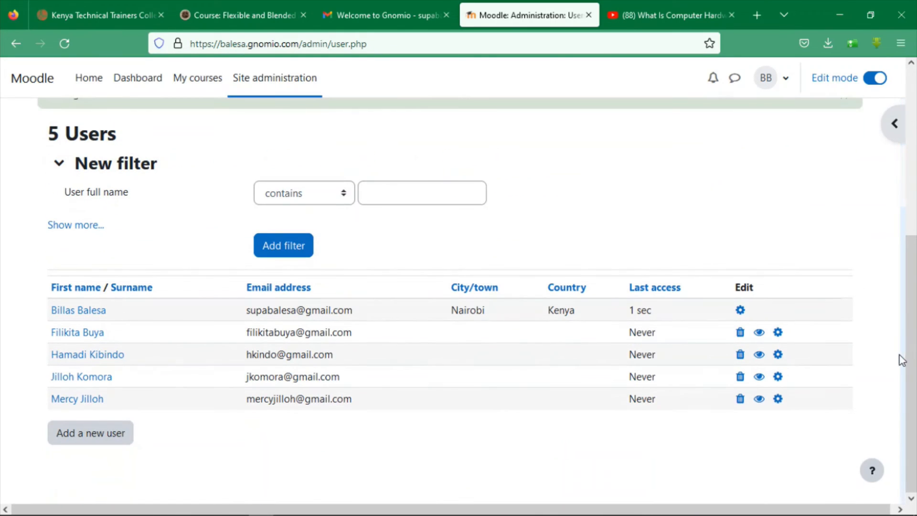
left_click(105, 440)
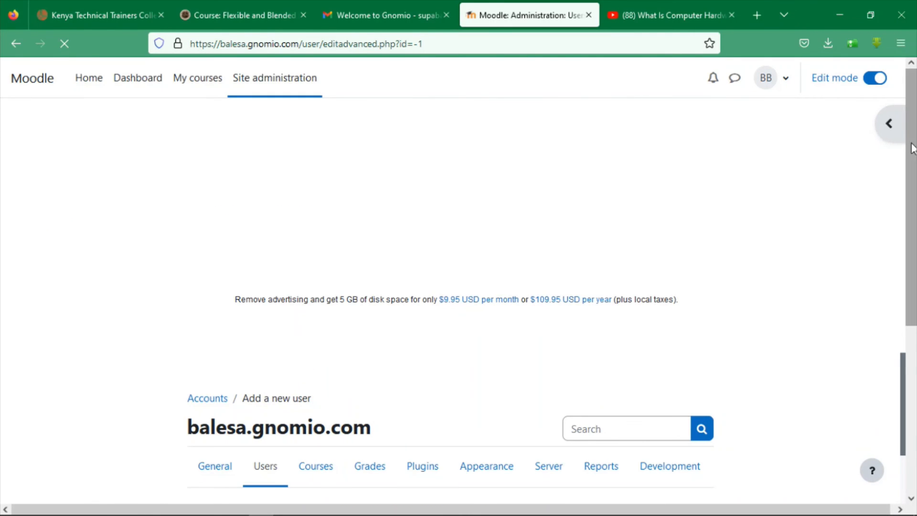
left_click_drag(913, 147, 915, 337)
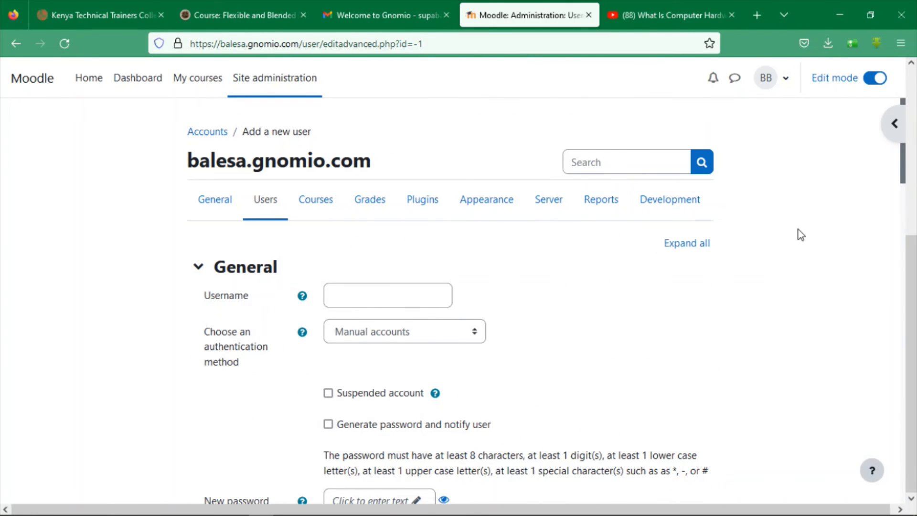
left_click(379, 289)
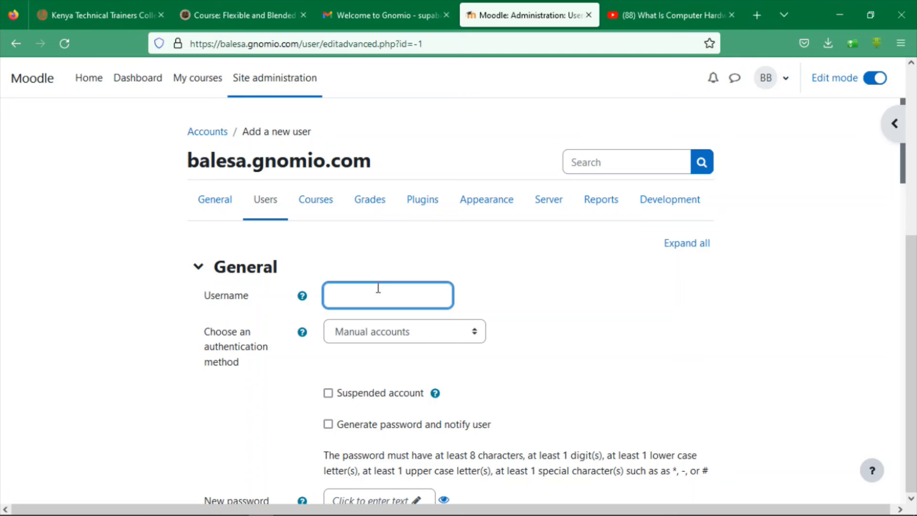
type("2022cs567")
key("Tab")
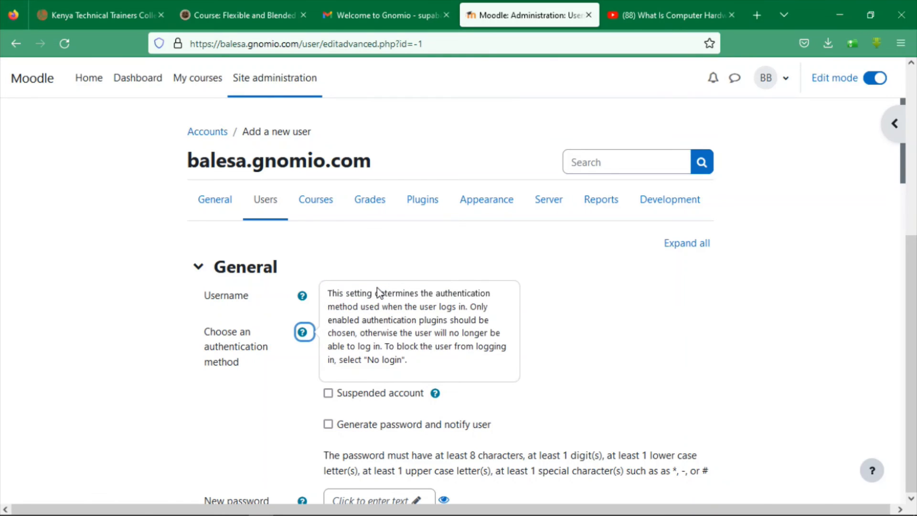
left_click(602, 356)
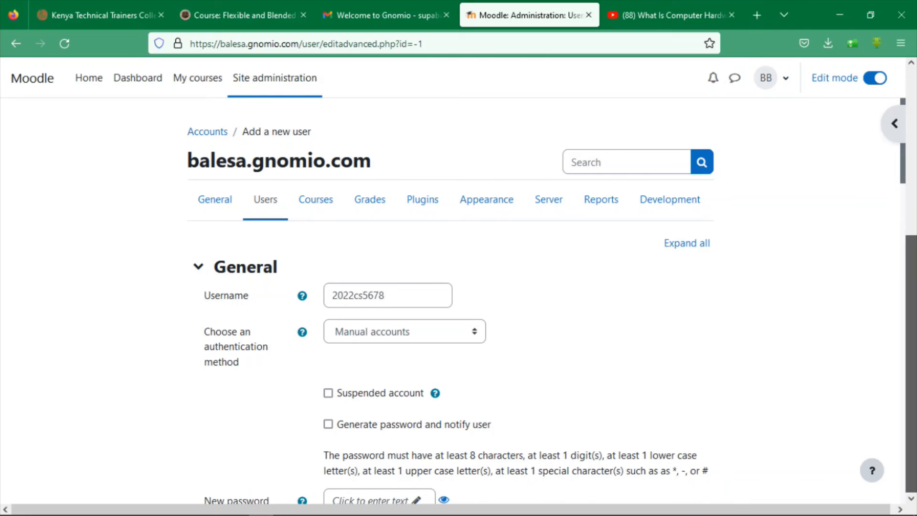
scroll(905, 231, "down", 5)
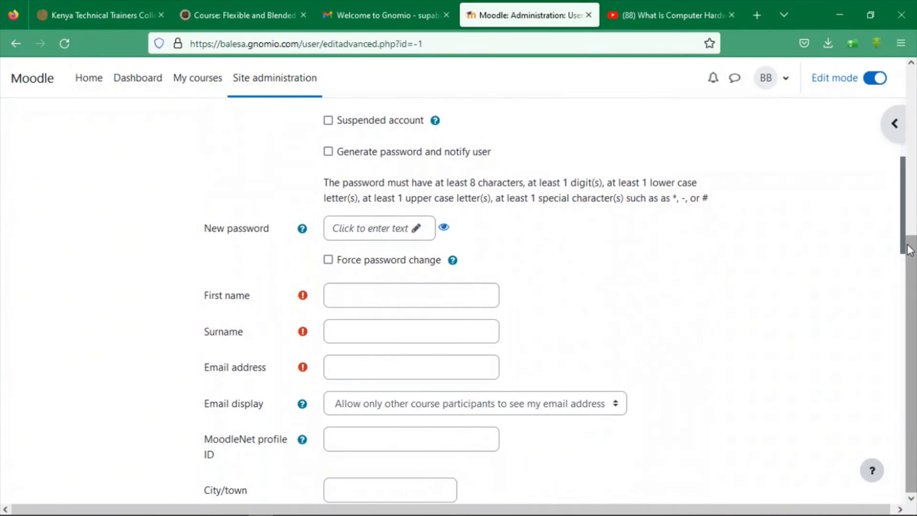
left_click(372, 230)
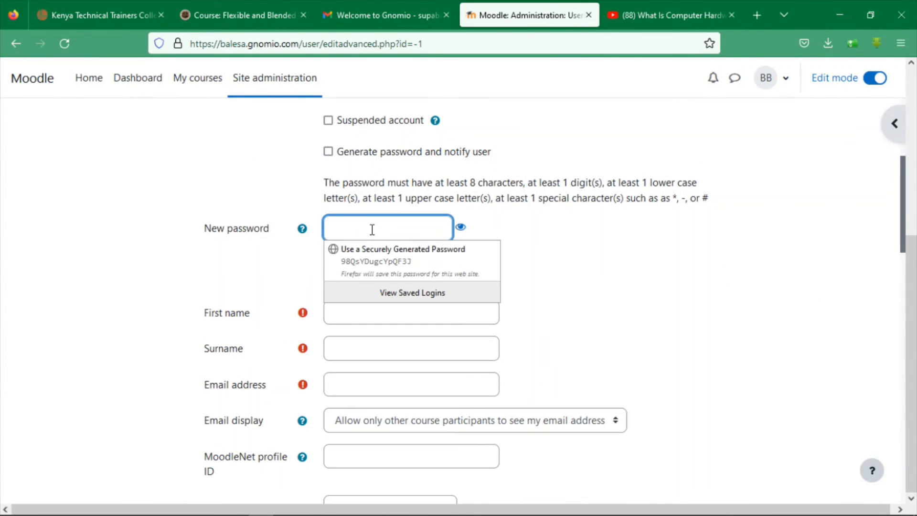
type("•")
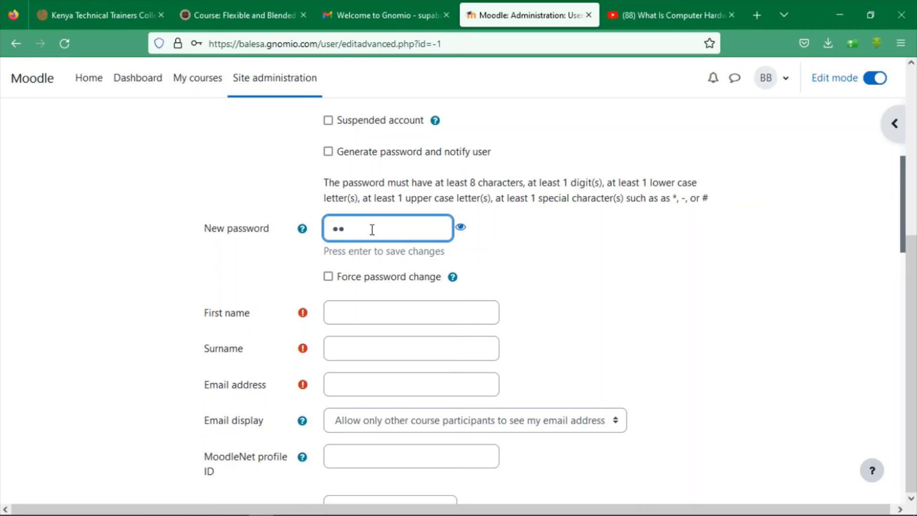
type("•")
key("BackSpace")
key("BackSpace")
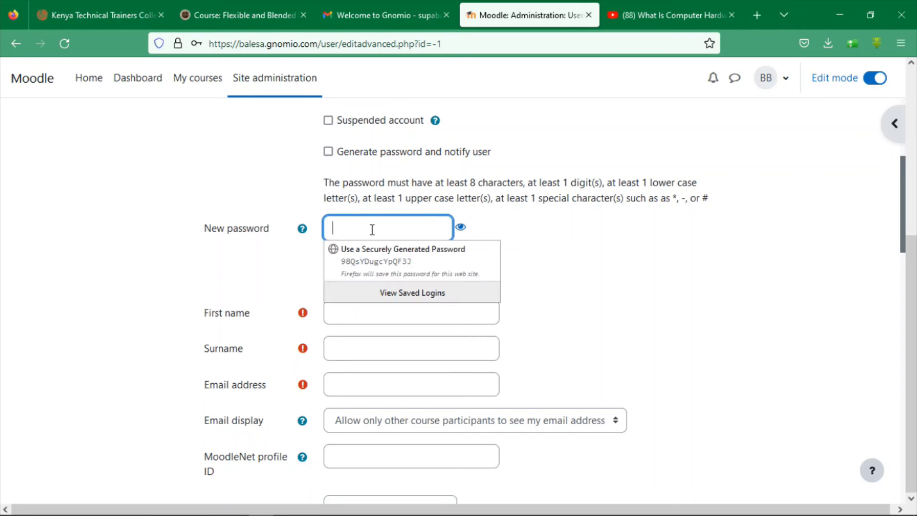
type("••••••••")
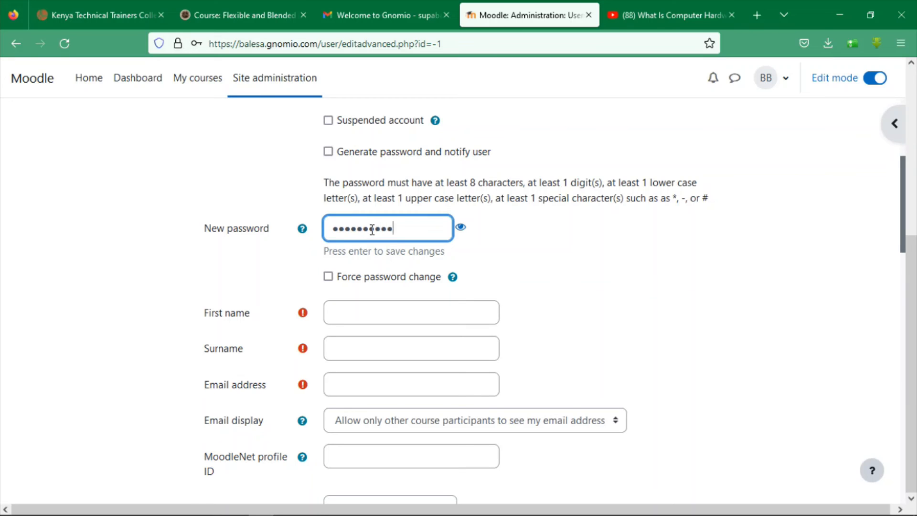
key("Tab")
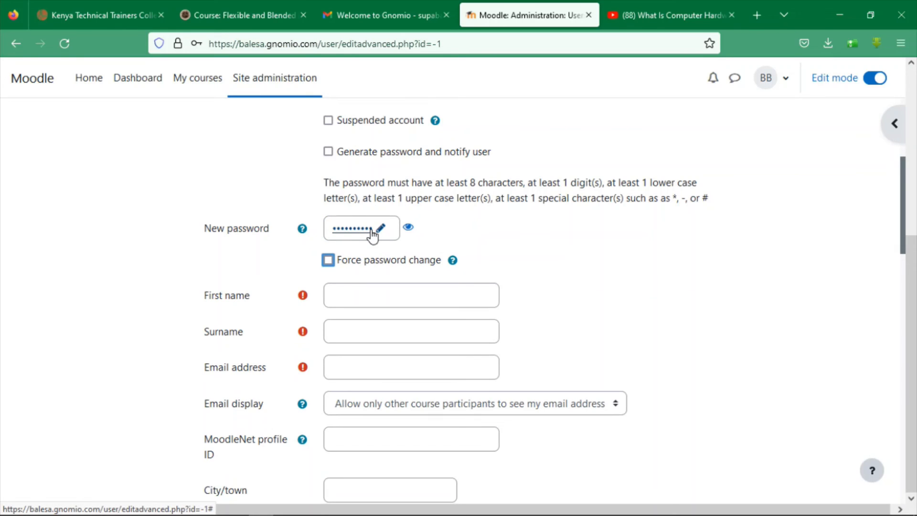
Fill in the student's first name, surname and e-mail address, then create the user
left_click(344, 295)
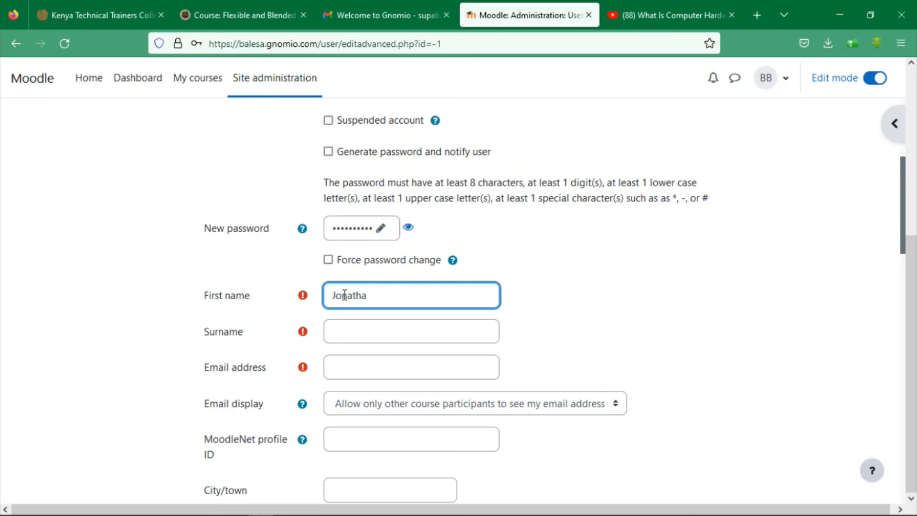
key("Tab")
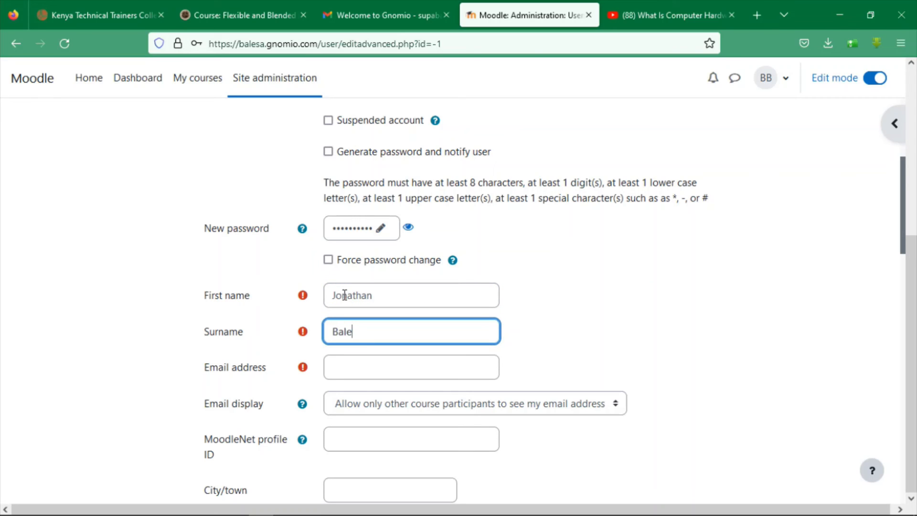
key("Tab")
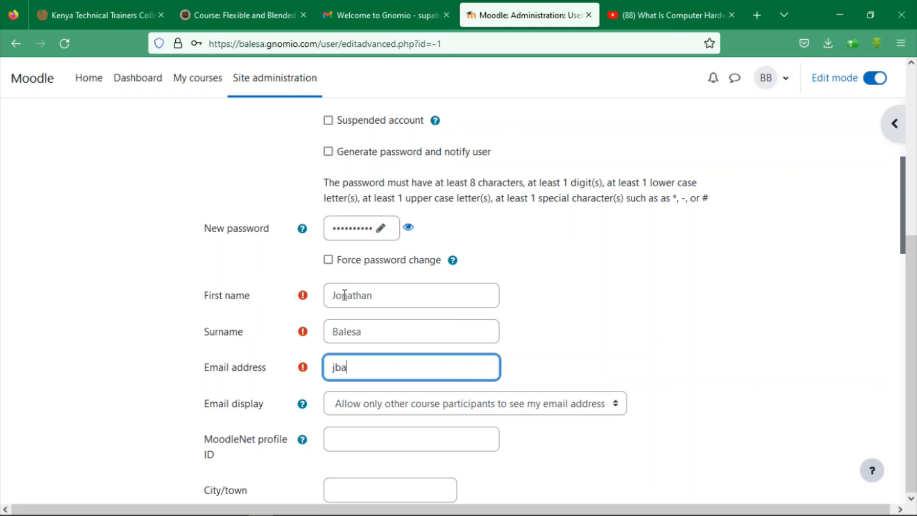
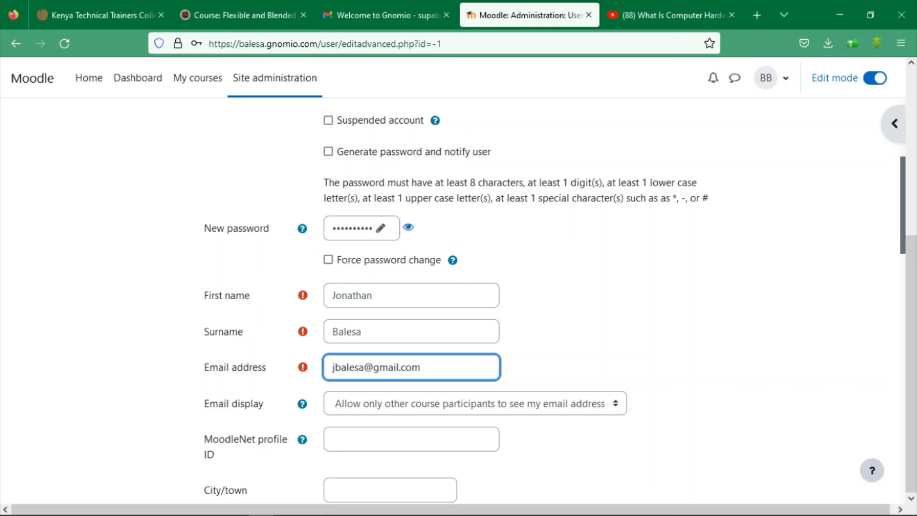
left_click_drag(911, 162, 904, 476)
left_click(357, 416)
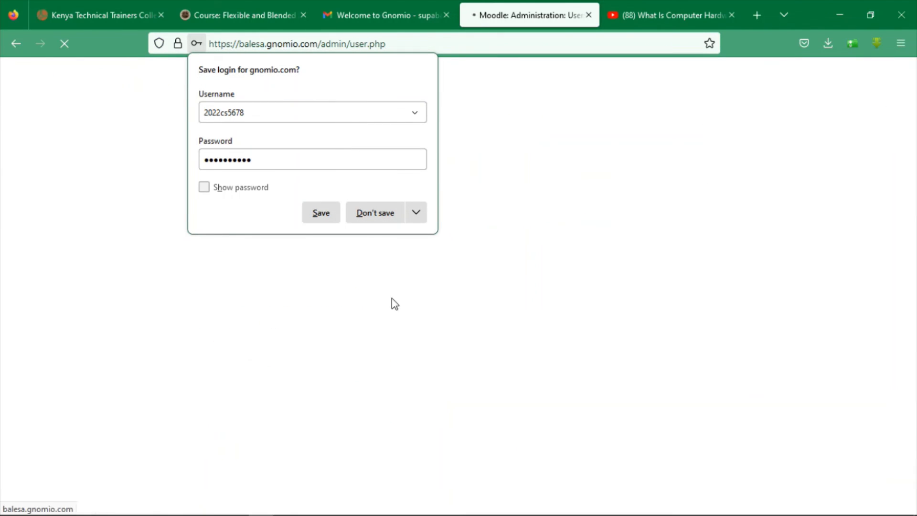
Decline Firefox's login-save prompt, then go via Manage courses and categories to My courses
left_click(369, 213)
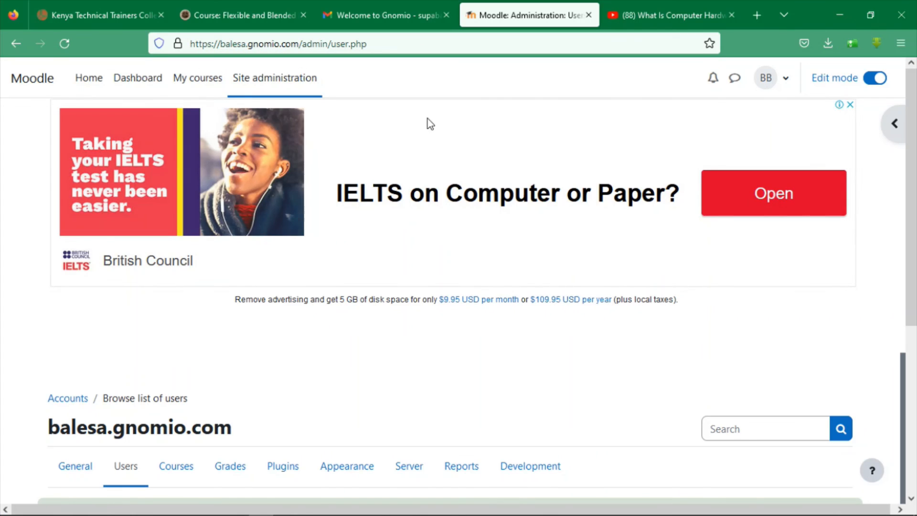
left_click_drag(912, 158, 912, 310)
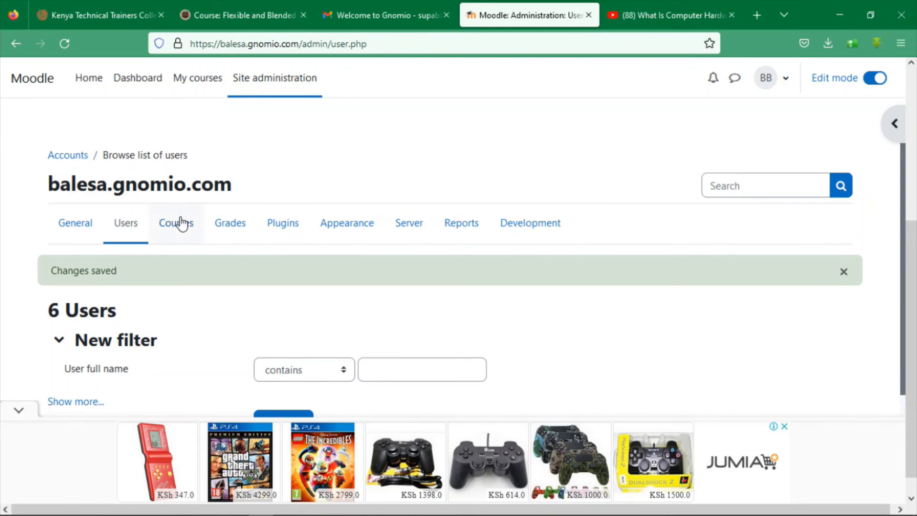
left_click(161, 225)
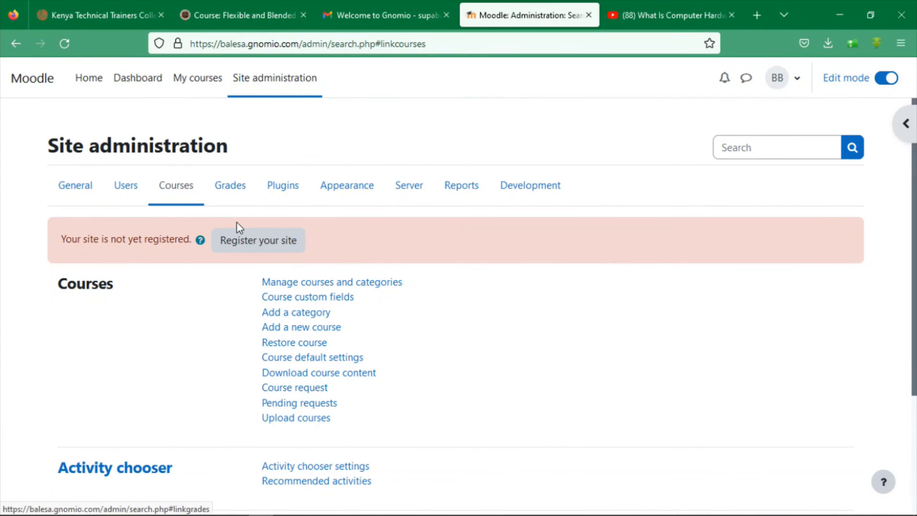
left_click(292, 288)
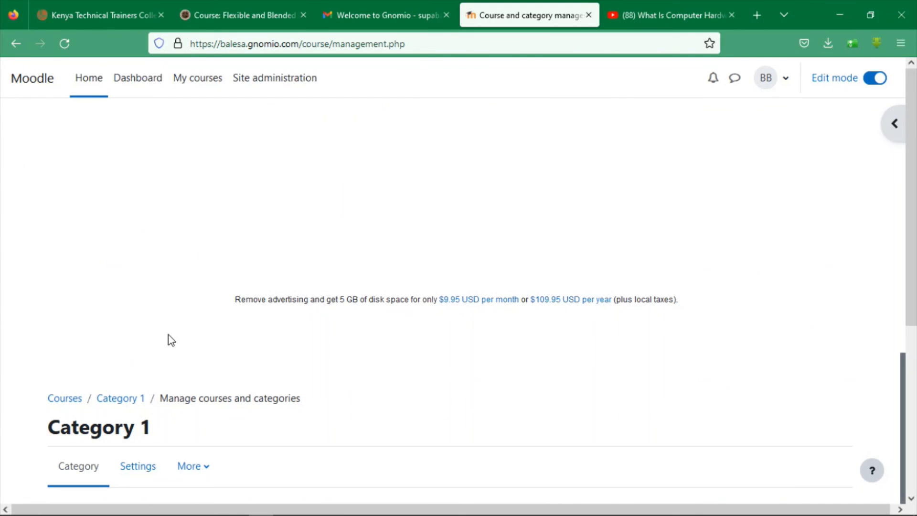
left_click(194, 86)
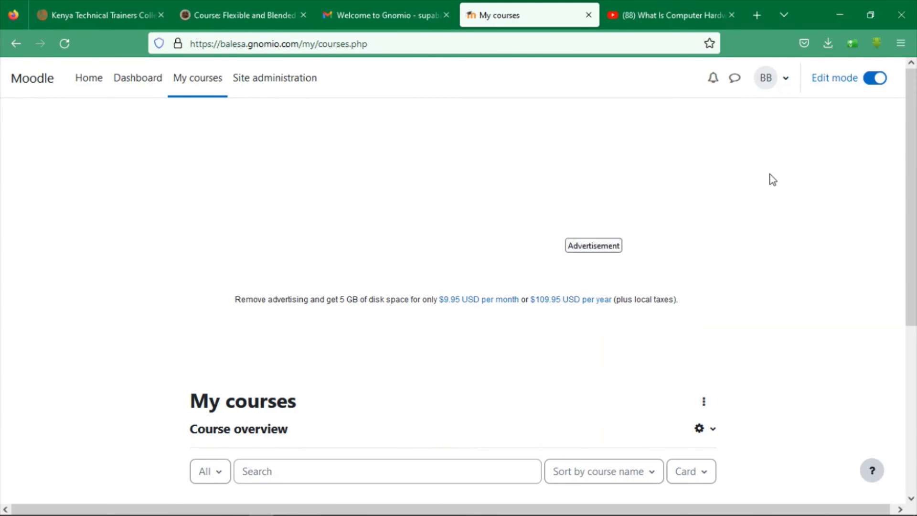
left_click_drag(909, 150, 910, 283)
scroll(267, 363, "down", 2)
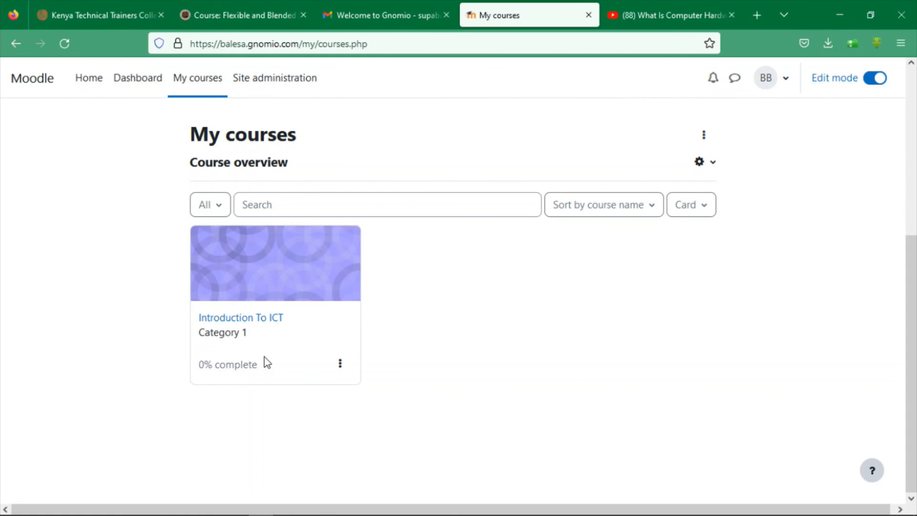
Open Introduction To ICT's Participants list and launch the Enrol users dialog with Student role
left_click(237, 318)
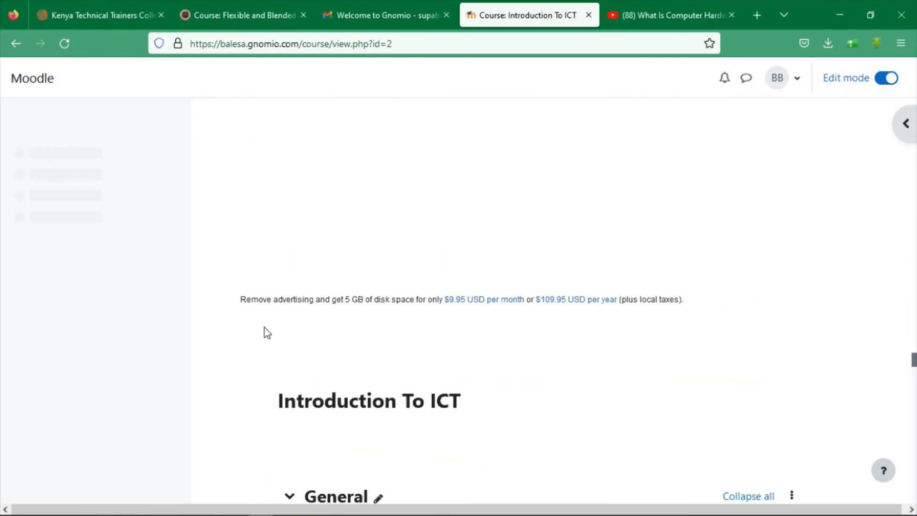
left_click_drag(913, 194, 916, 360)
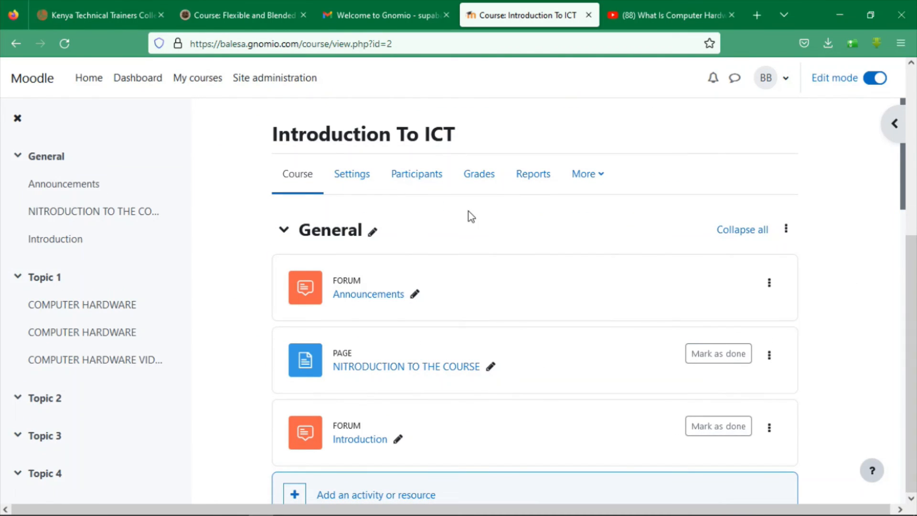
left_click(424, 188)
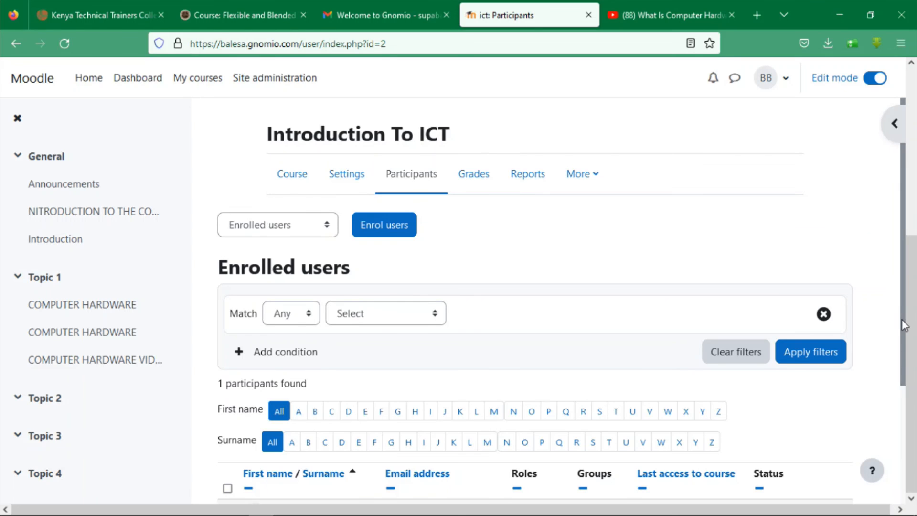
scroll(913, 447, "down", 3)
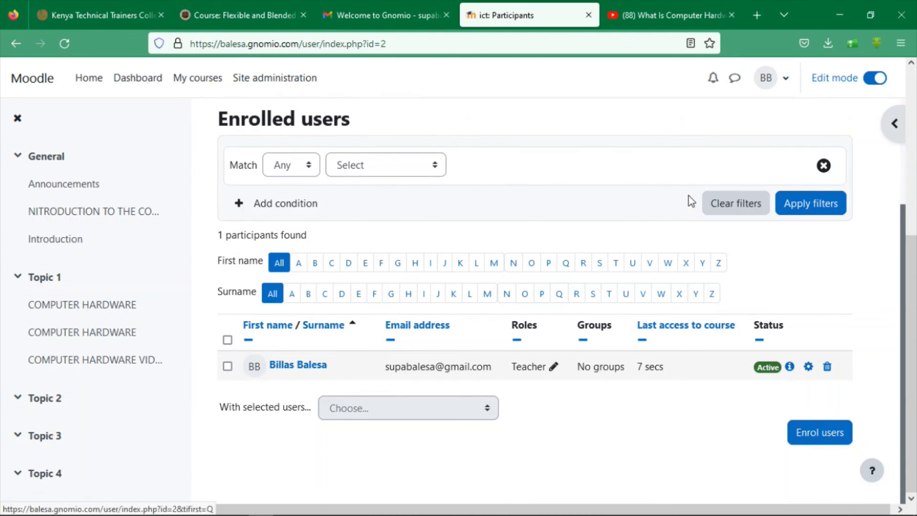
left_click(807, 432)
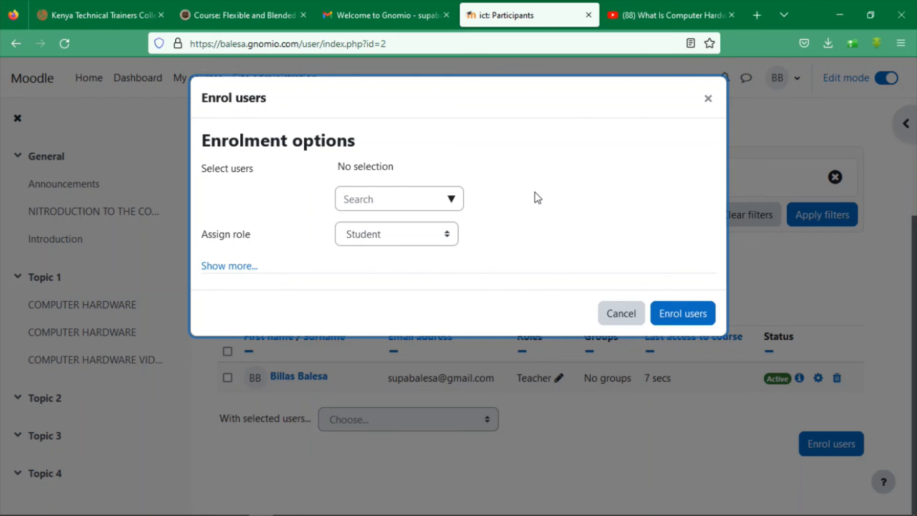
Select the five new student accounts in the Enrol users dropdown
left_click(218, 266)
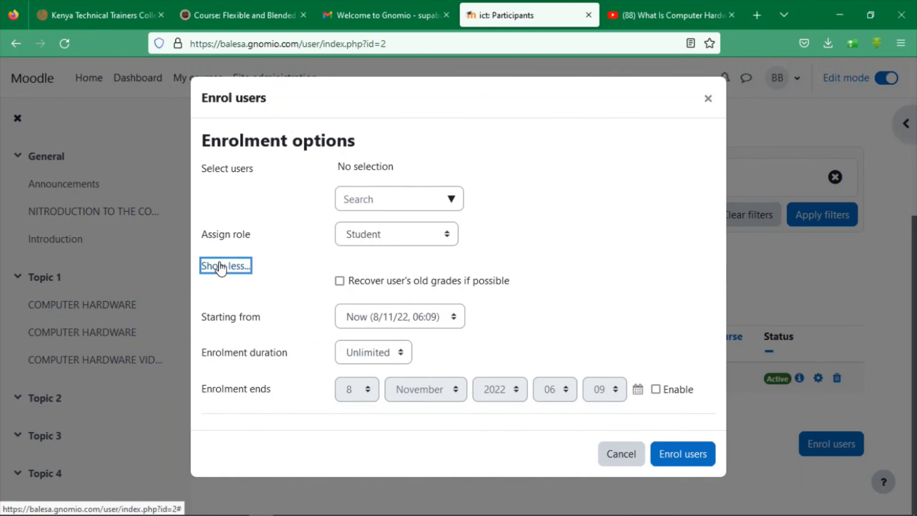
left_click(219, 267)
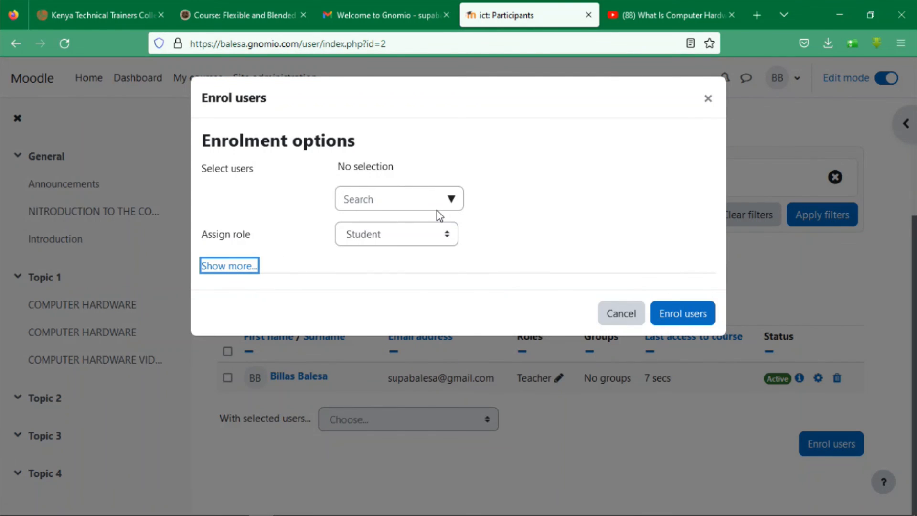
left_click(453, 200)
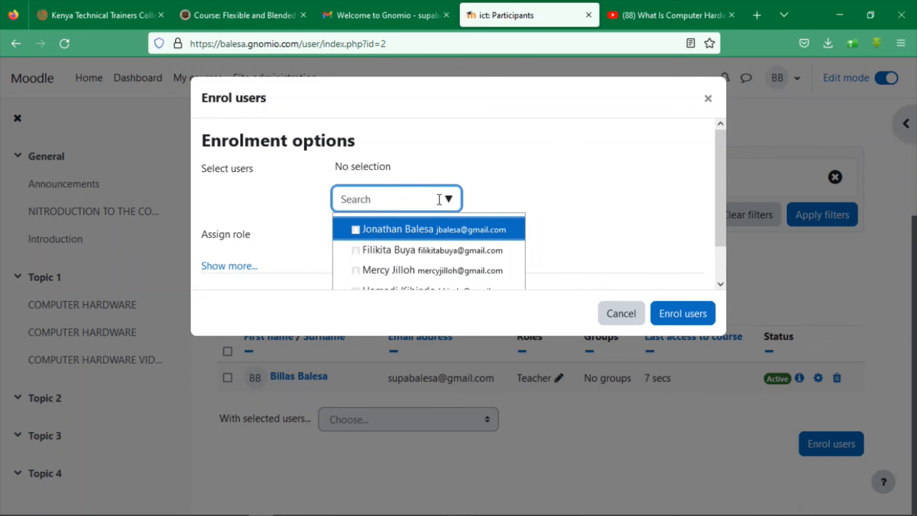
left_click(356, 228)
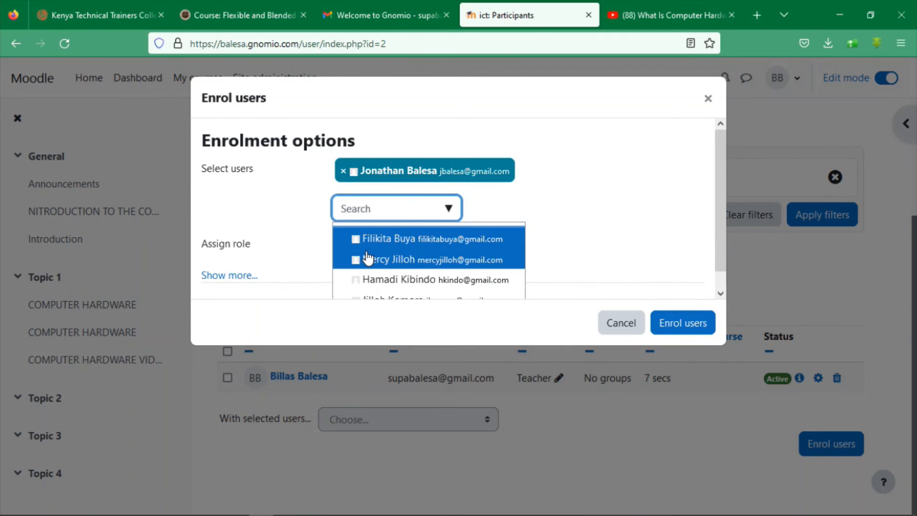
left_click(361, 246)
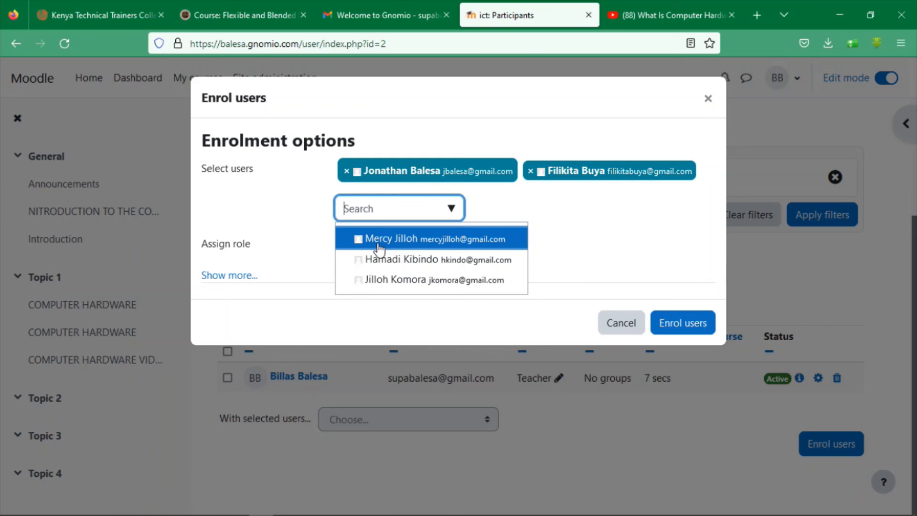
left_click(387, 262)
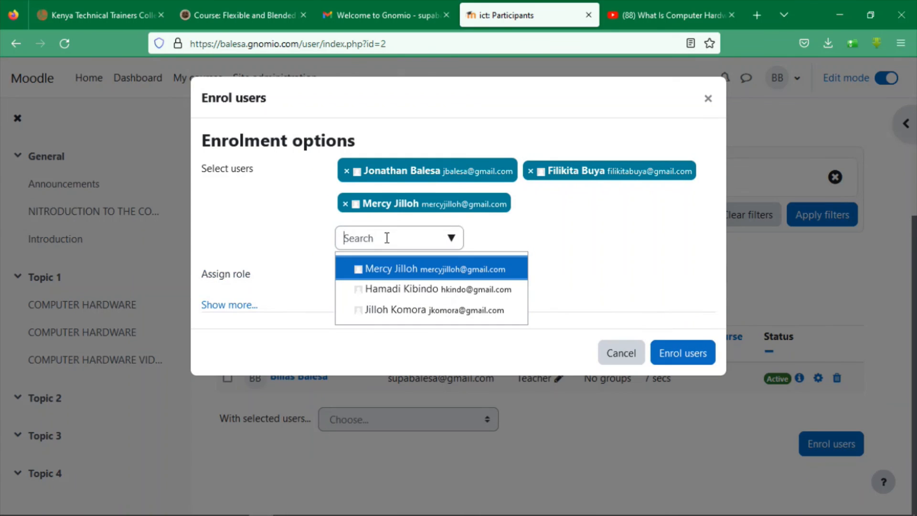
left_click(386, 276)
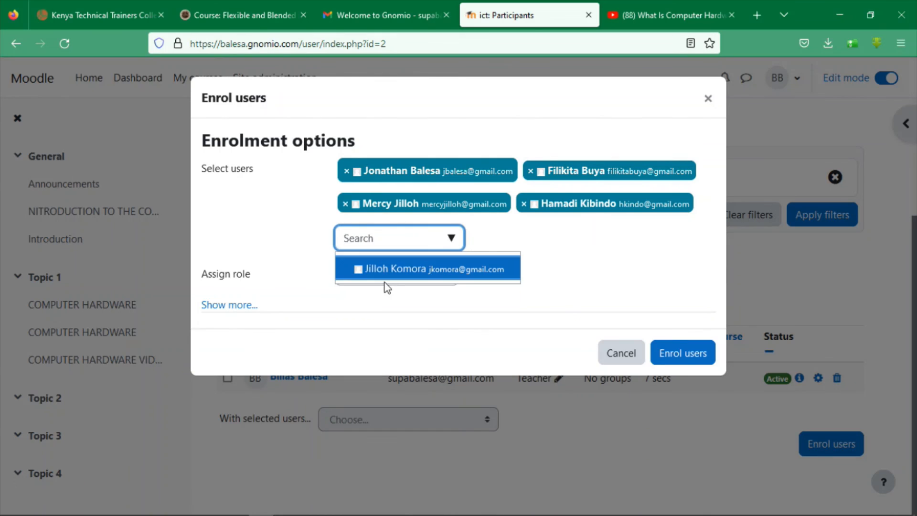
left_click(389, 273)
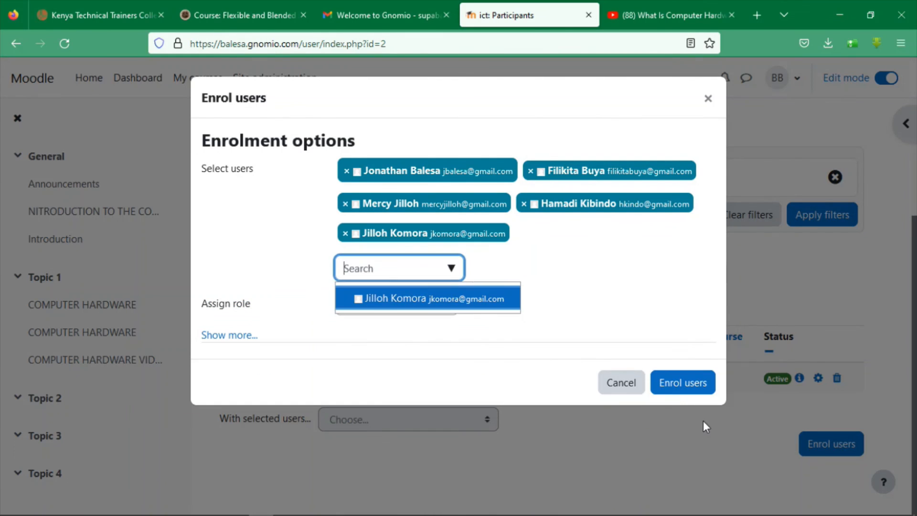
Enrol the five selected students and review the six-person participants table
left_click(664, 383)
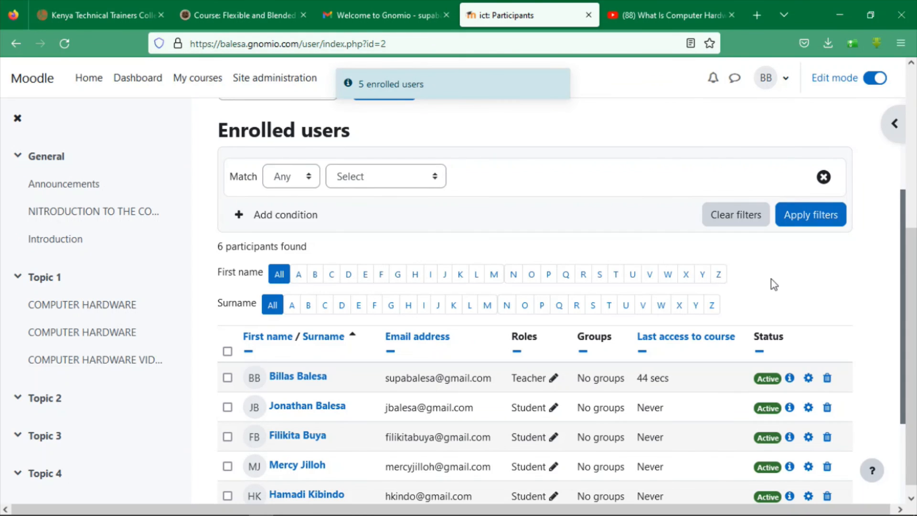
left_click_drag(906, 255, 910, 348)
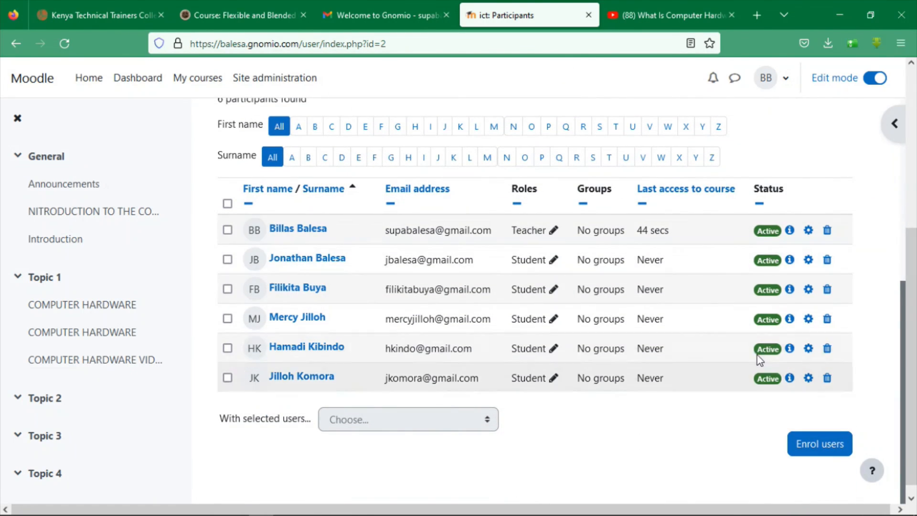
left_click_drag(915, 356, 915, 371)
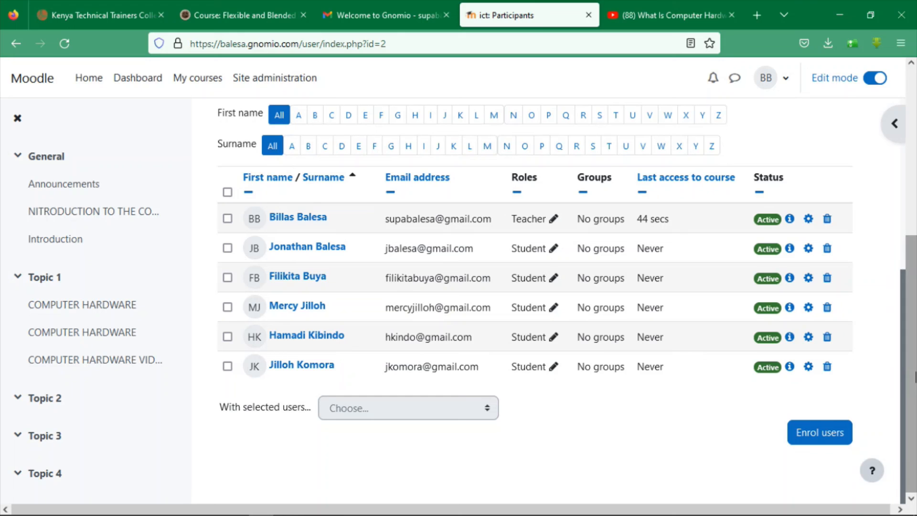
scroll(887, 182, "up", 5)
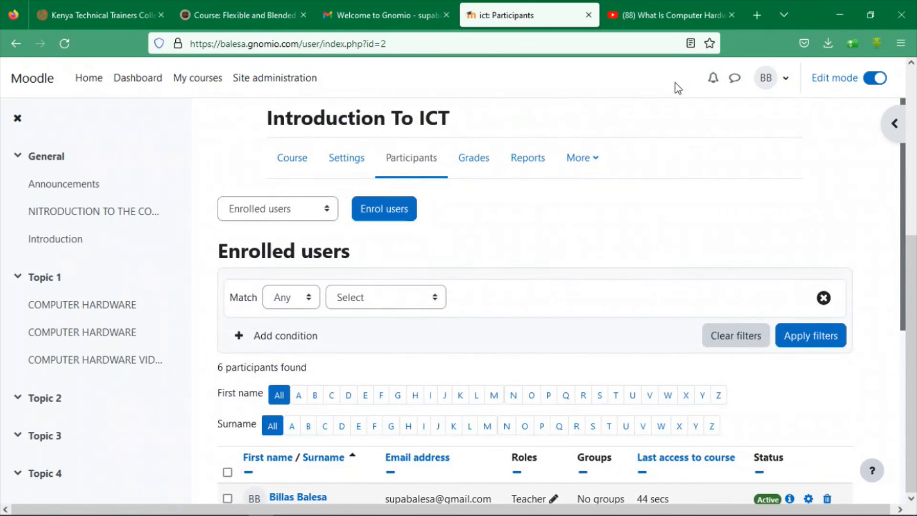
Turn Edit mode off on the course page and open the Introduction forum
left_click(302, 151)
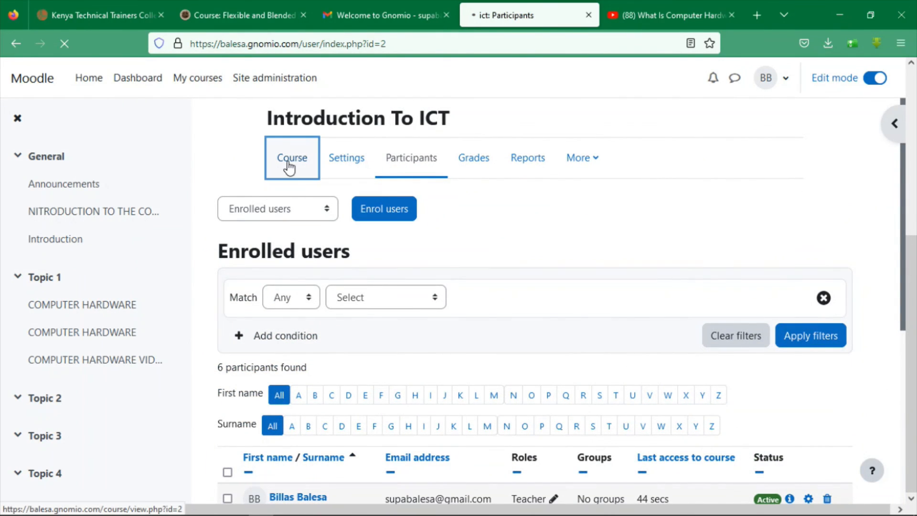
left_click(878, 79)
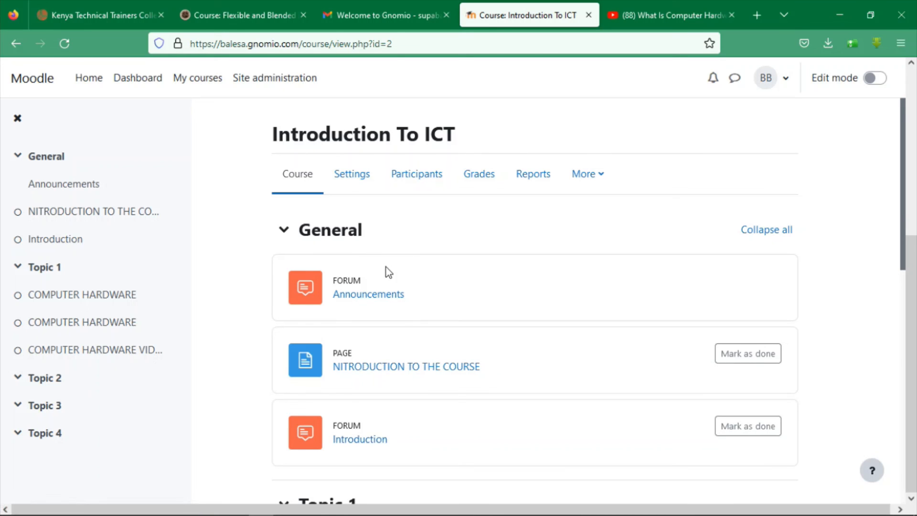
left_click(356, 440)
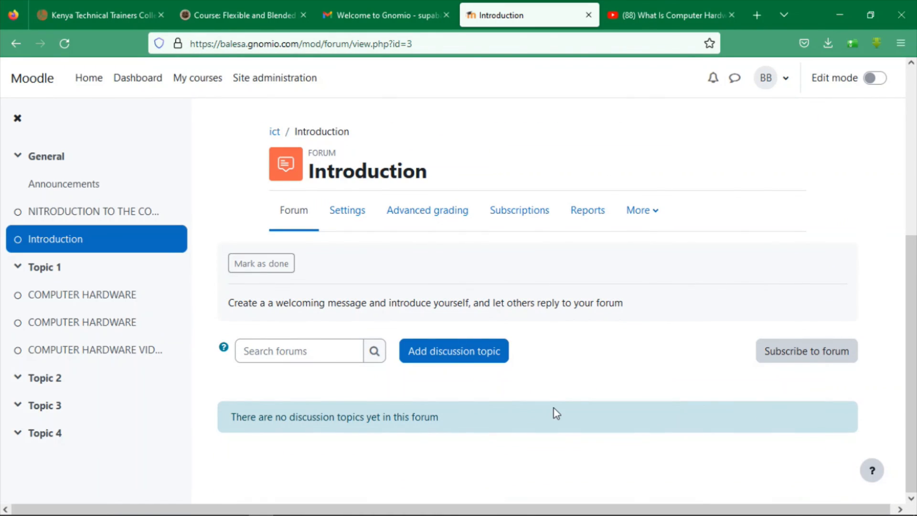
Look over the forum's new discussion topic form, then open Topic 1's COMPUTER HARDWARE page
left_click(455, 359)
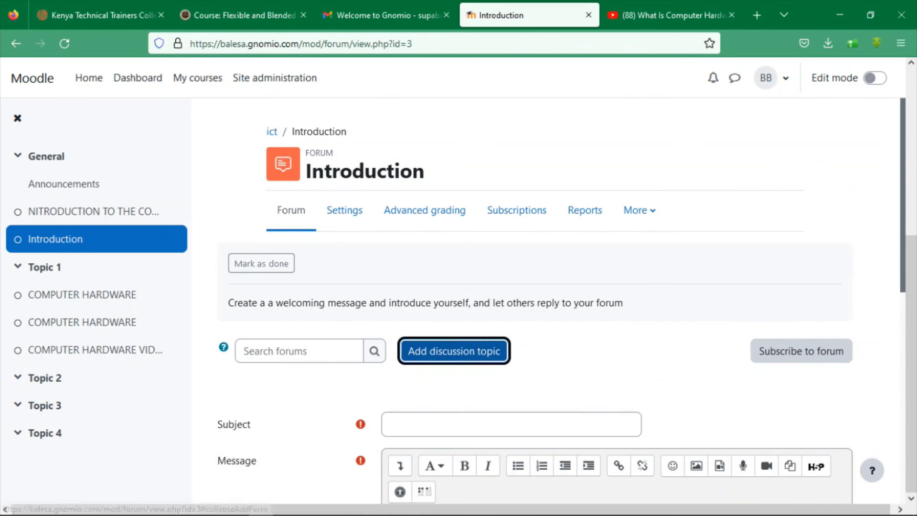
mouse_move(902, 214)
left_mouse_down()
mouse_move(910, 317)
mouse_move(898, 370)
mouse_move(891, 286)
mouse_move(893, 413)
mouse_move(882, 328)
mouse_move(887, 220)
left_mouse_up()
double_click(887, 220)
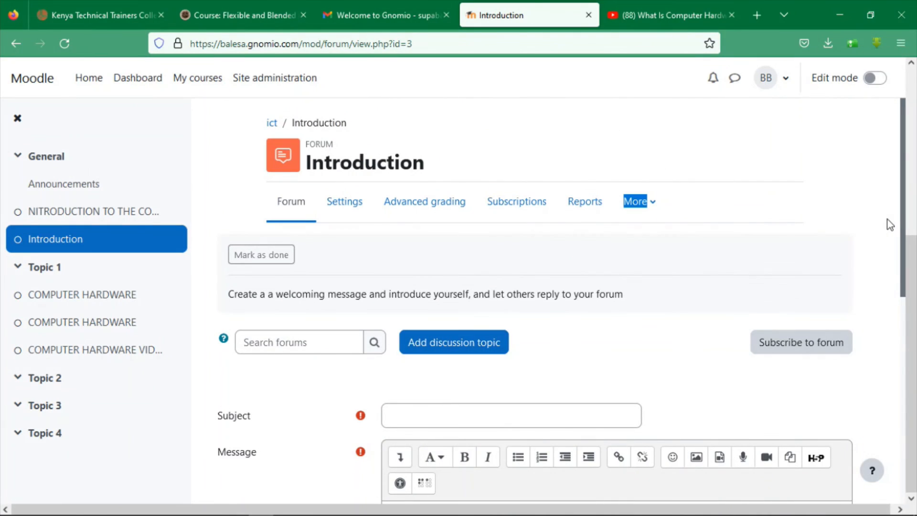
left_click_drag(914, 253, 904, 129)
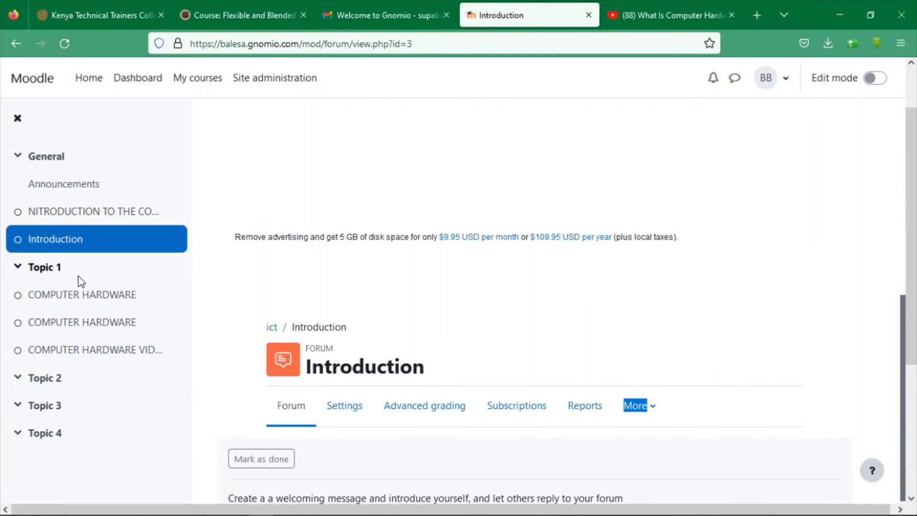
left_click(79, 300)
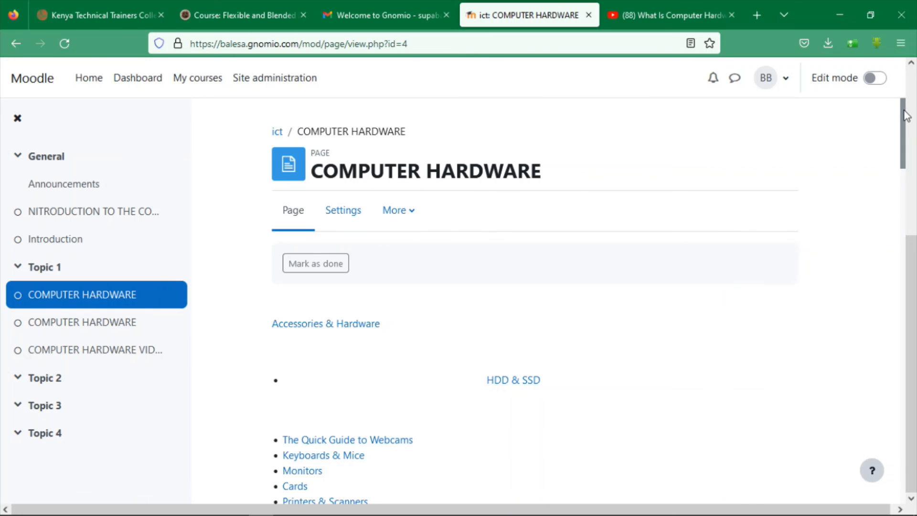
Scroll the COMPUTER HARDWARE page, open the COMPUTER HARDWARE book and select all its text
scroll(906, 116, "down", 10)
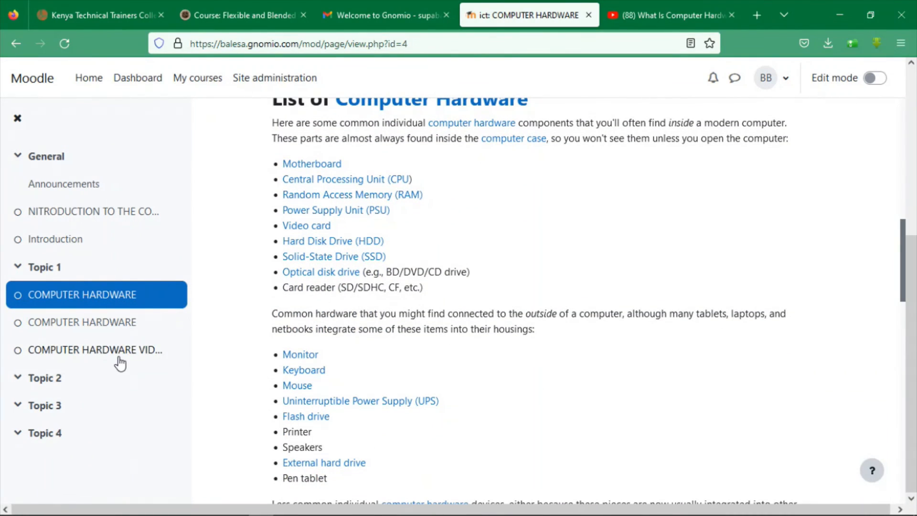
left_click(102, 330)
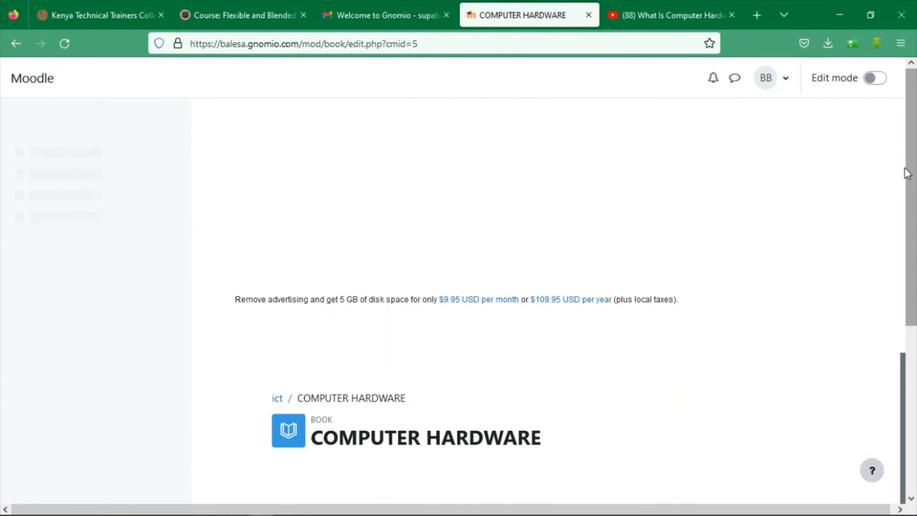
left_click_drag(911, 171, 911, 305)
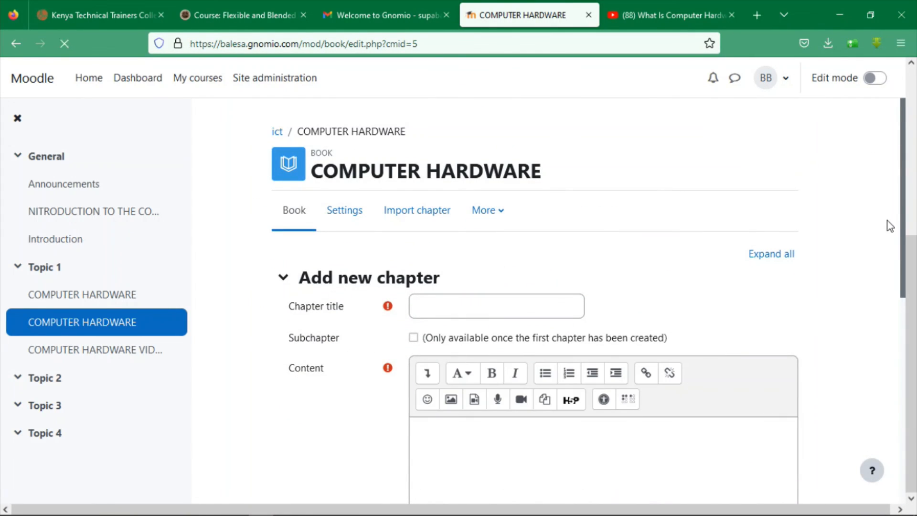
key("ctrl+a")
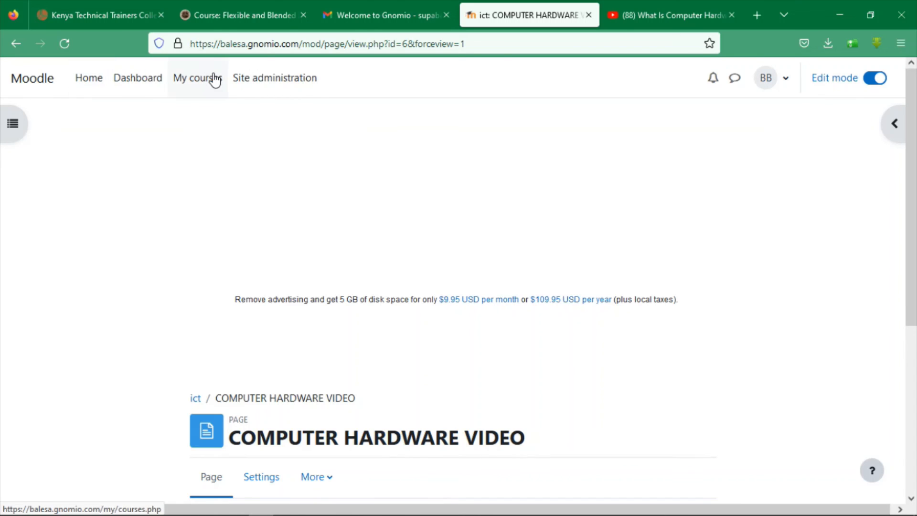
Go to Site administration and open the BB user account menu
left_click(308, 80)
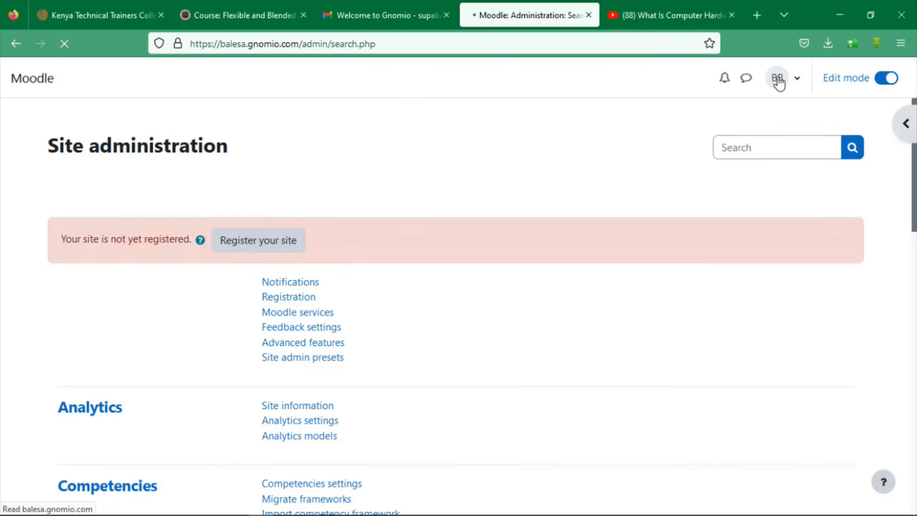
left_click(778, 82)
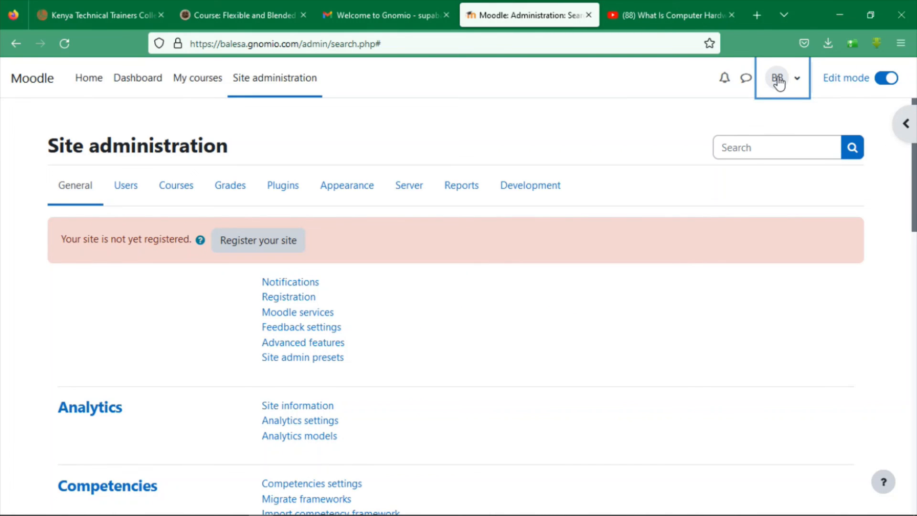
mouse_move(594, 514)
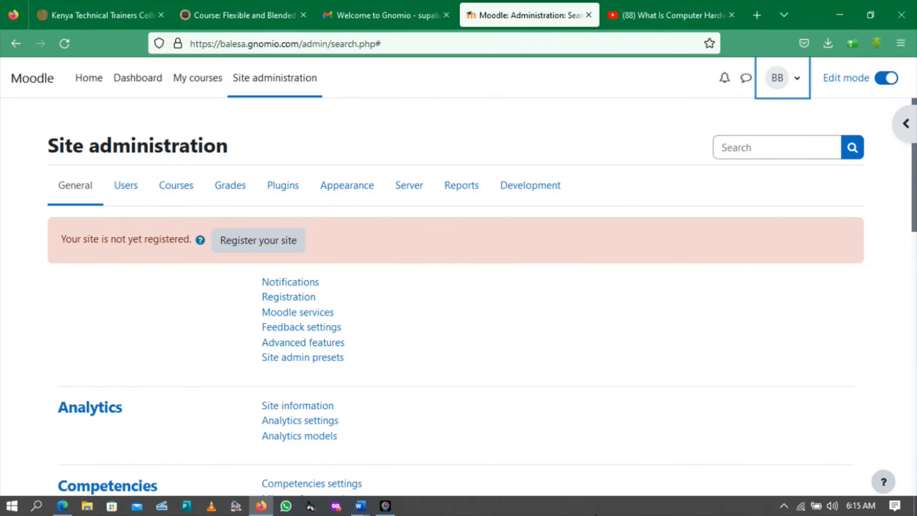
mouse_move(387, 512)
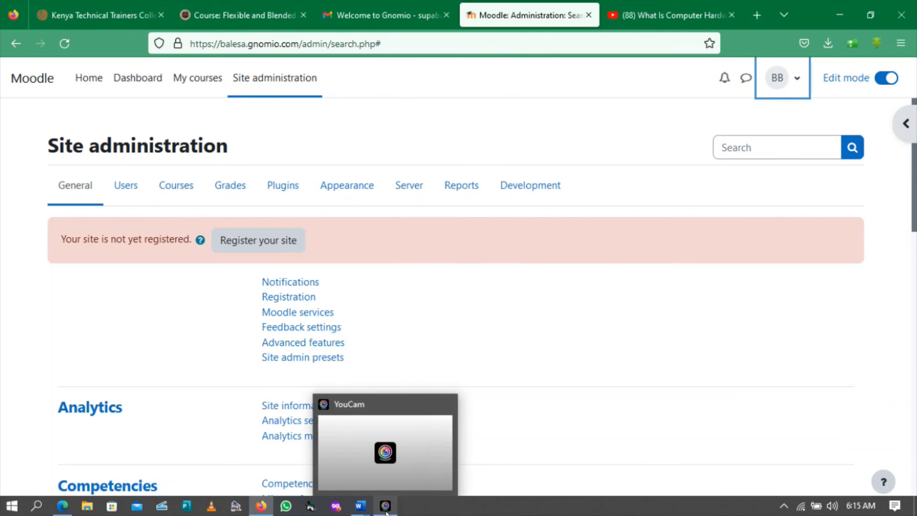